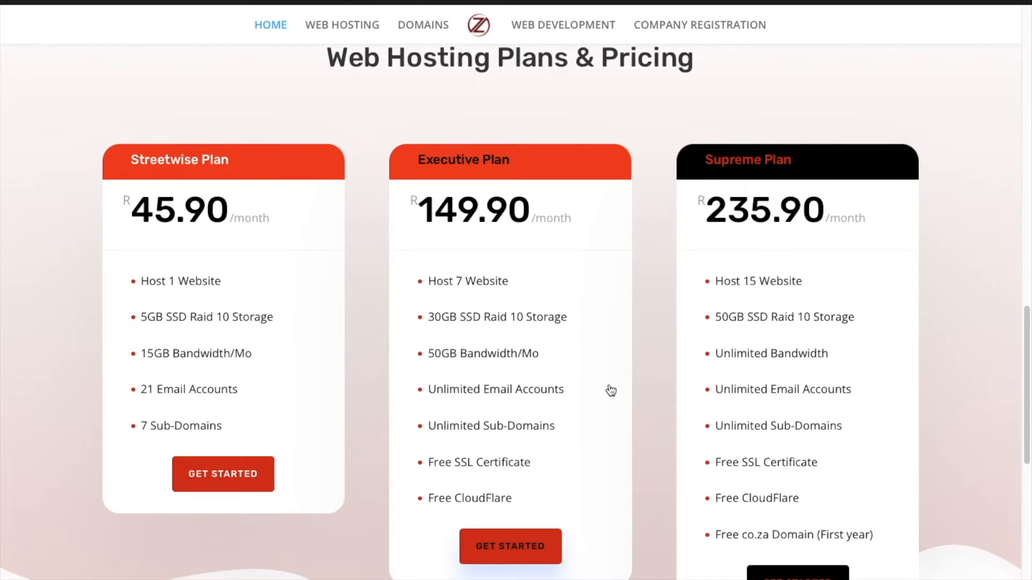
- Review the company registration page's plans and pricing on the hosting website
{"action": "scroll", "coordinate": [611, 390], "scroll_direction": "up", "scroll_amount": 15}
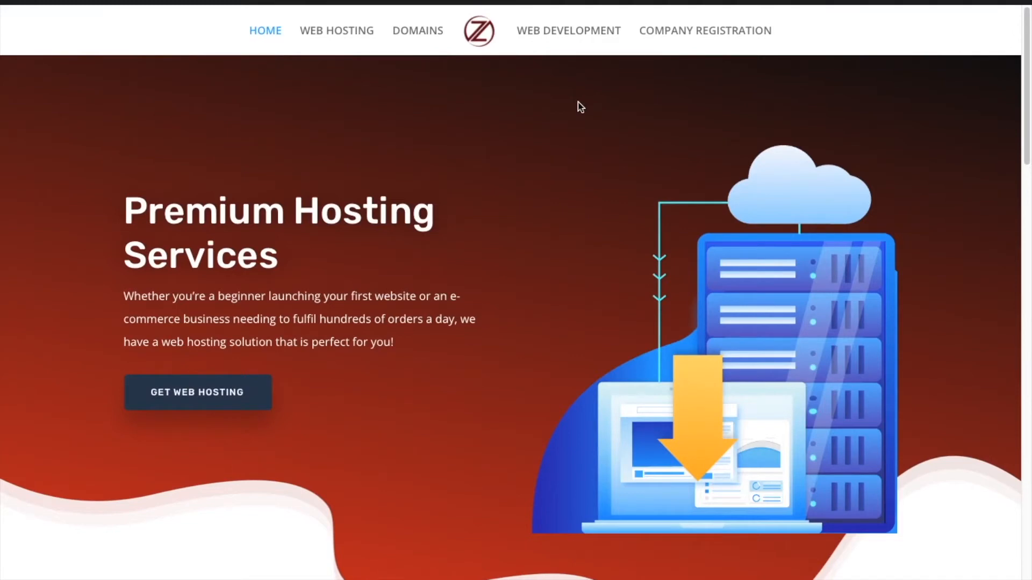
{"action": "left_click", "coordinate": [668, 34]}
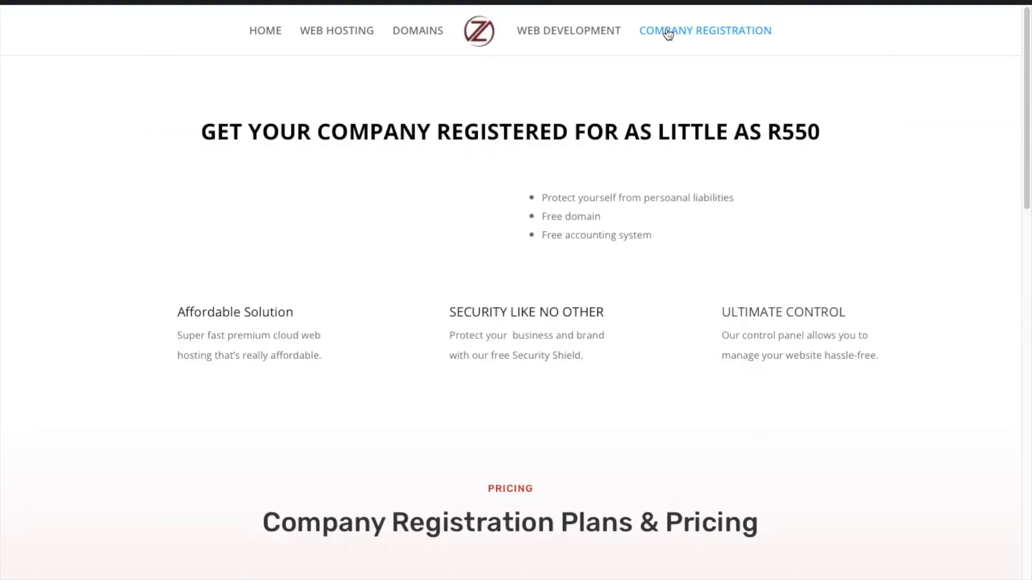
{"action": "scroll", "coordinate": [637, 400], "scroll_direction": "down", "scroll_amount": 3}
{"action": "scroll", "coordinate": [639, 403], "scroll_direction": "down", "scroll_amount": 6}
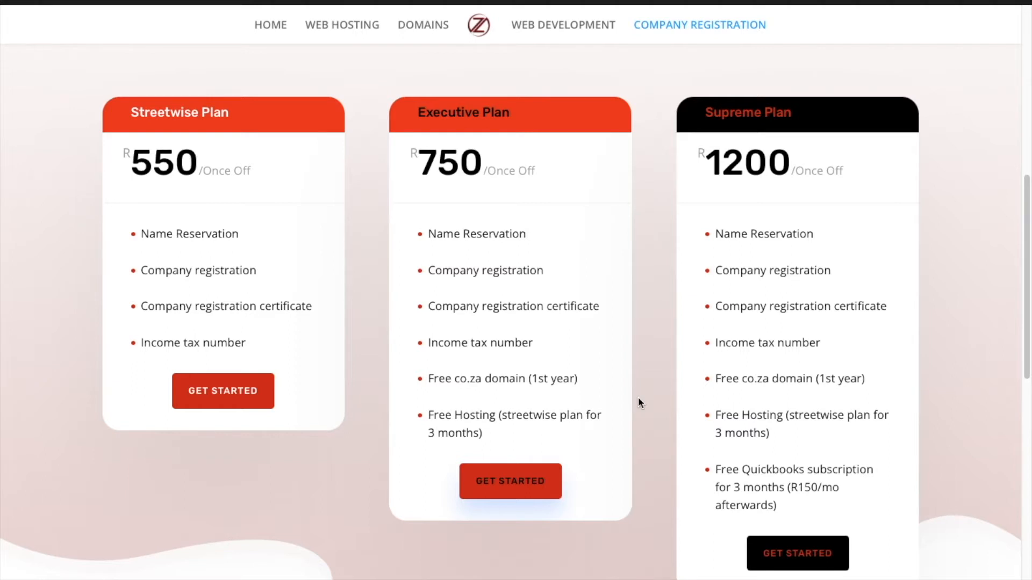
- Examine the Streetwise, Executive and Supreme plans and prices on the web development page
{"action": "left_click", "coordinate": [555, 26]}
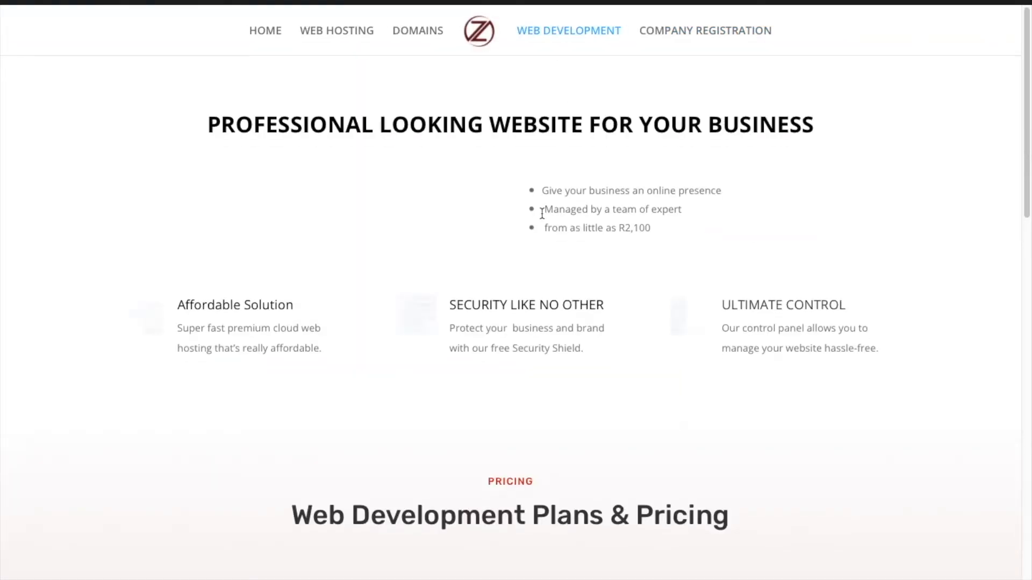
{"action": "scroll", "coordinate": [542, 213], "scroll_direction": "down", "scroll_amount": 10}
{"action": "scroll", "coordinate": [541, 214], "scroll_direction": "up", "scroll_amount": 2}
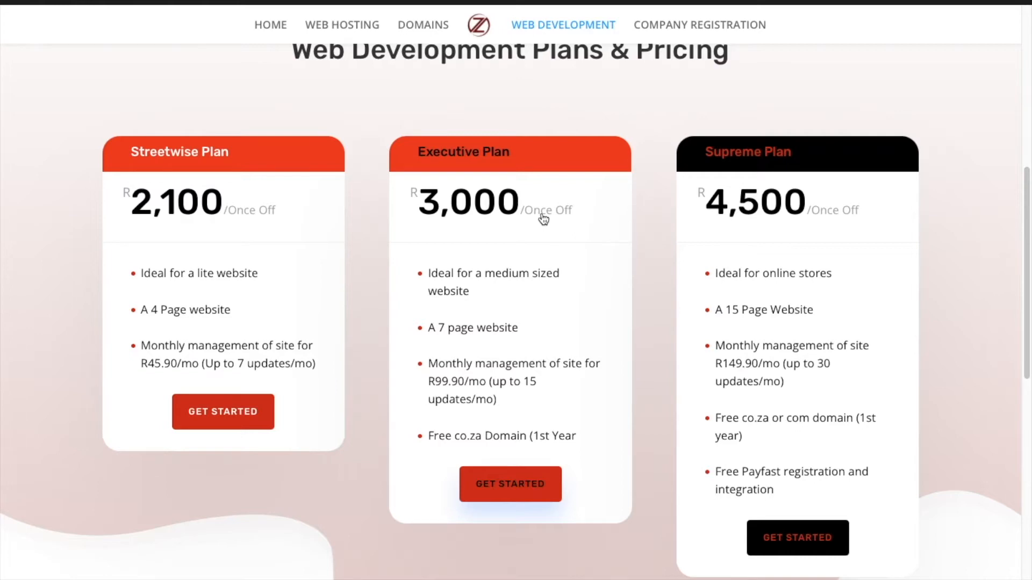
{"action": "scroll", "coordinate": [543, 219], "scroll_direction": "up", "scroll_amount": 1}
{"action": "scroll", "coordinate": [543, 218], "scroll_direction": "down", "scroll_amount": 1}
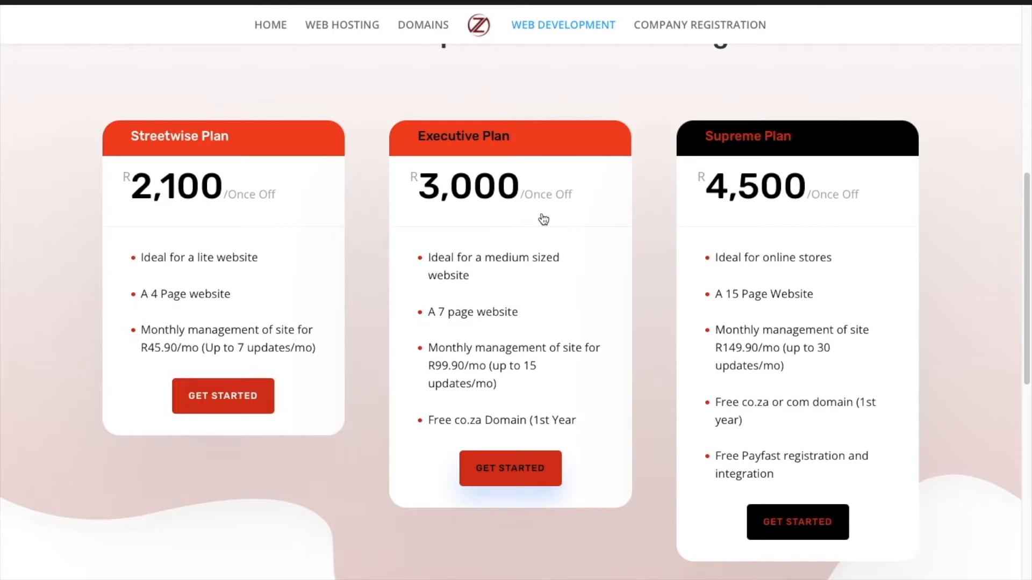
{"action": "scroll", "coordinate": [543, 219], "scroll_direction": "up", "scroll_amount": 8}
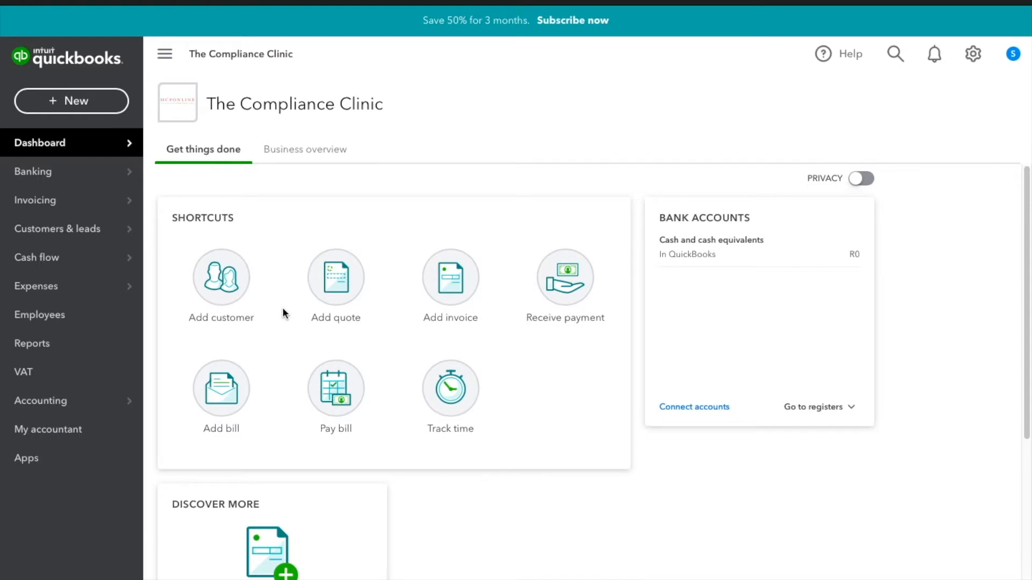
{"action": "mouse_move", "coordinate": [99, 207]}
{"action": "mouse_move", "coordinate": [66, 147]}
{"action": "left_click", "coordinate": [83, 103]}
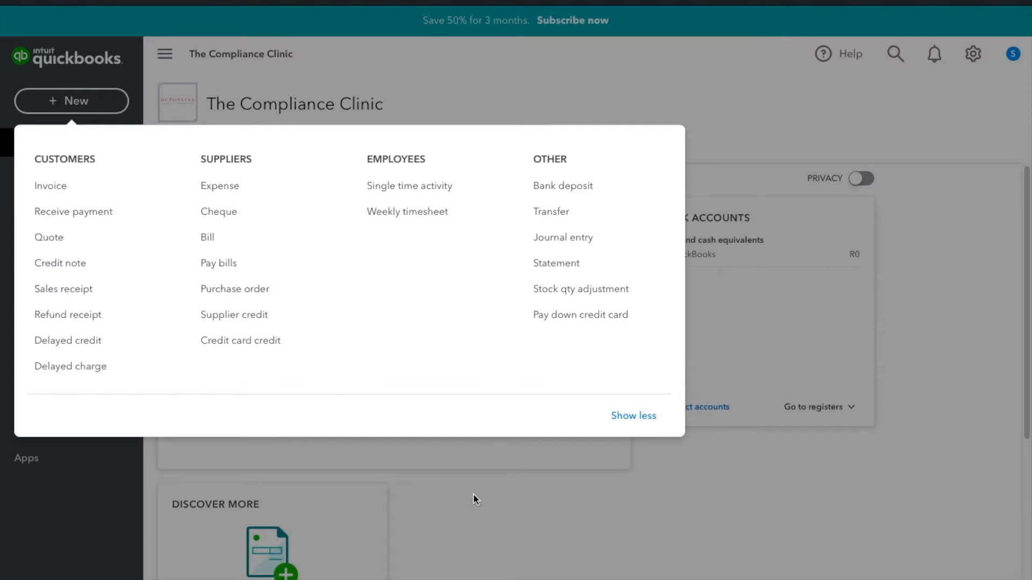
{"action": "left_click", "coordinate": [524, 506]}
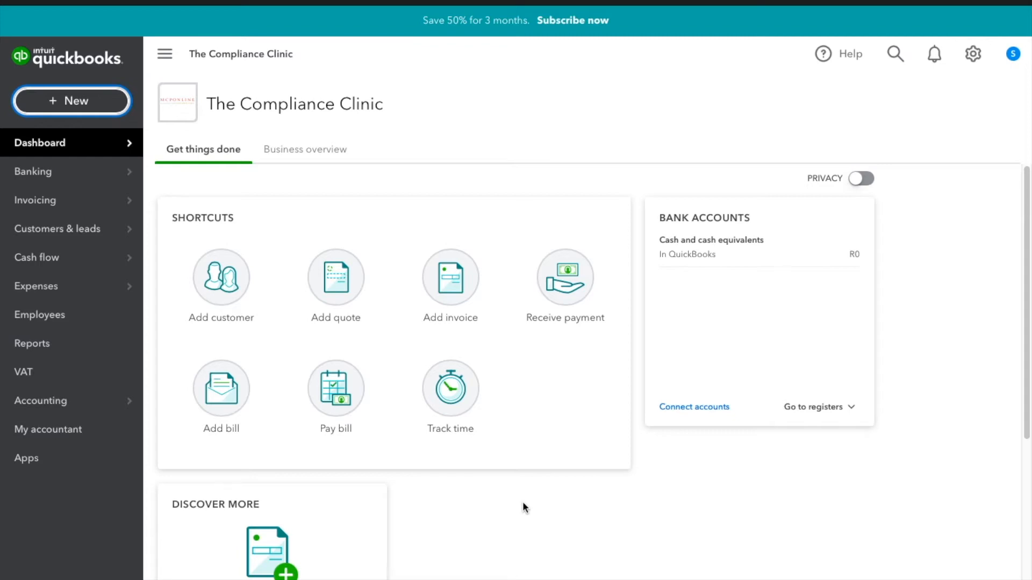
{"action": "left_click", "coordinate": [90, 110]}
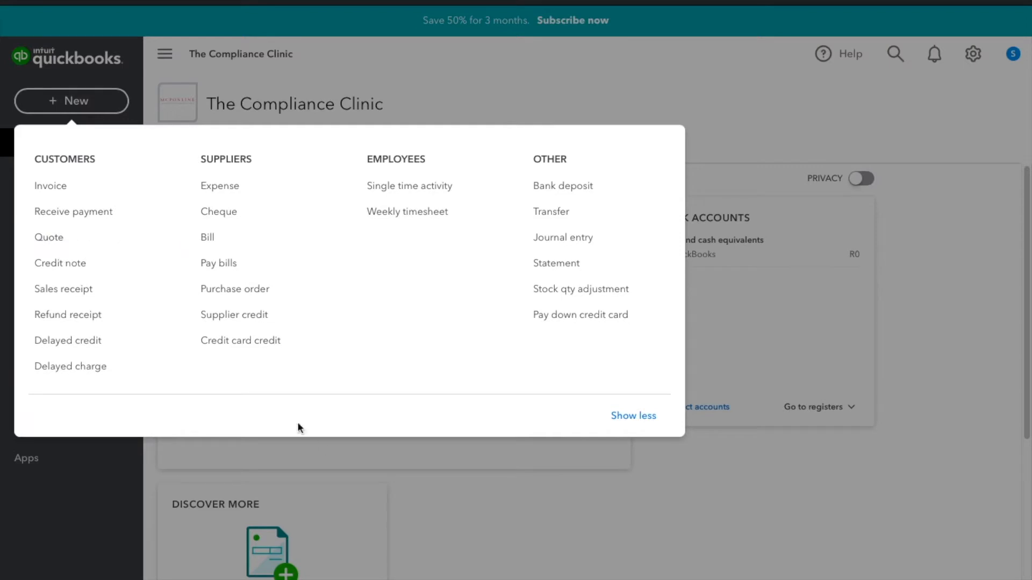
{"action": "left_click", "coordinate": [469, 497]}
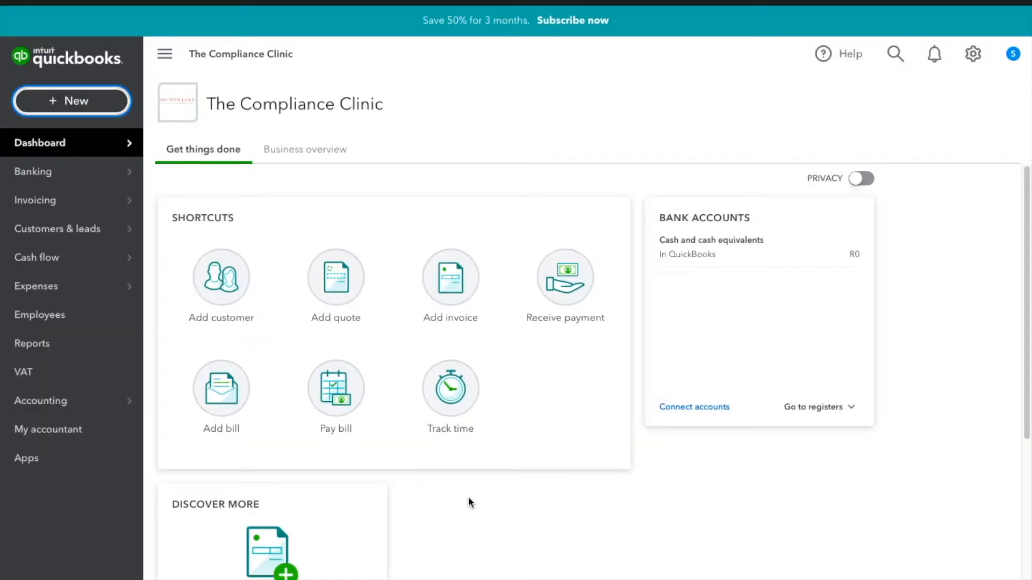
- Start a quote for the customer XVK Entertainment and begin its first product/service line
{"action": "left_click", "coordinate": [339, 291]}
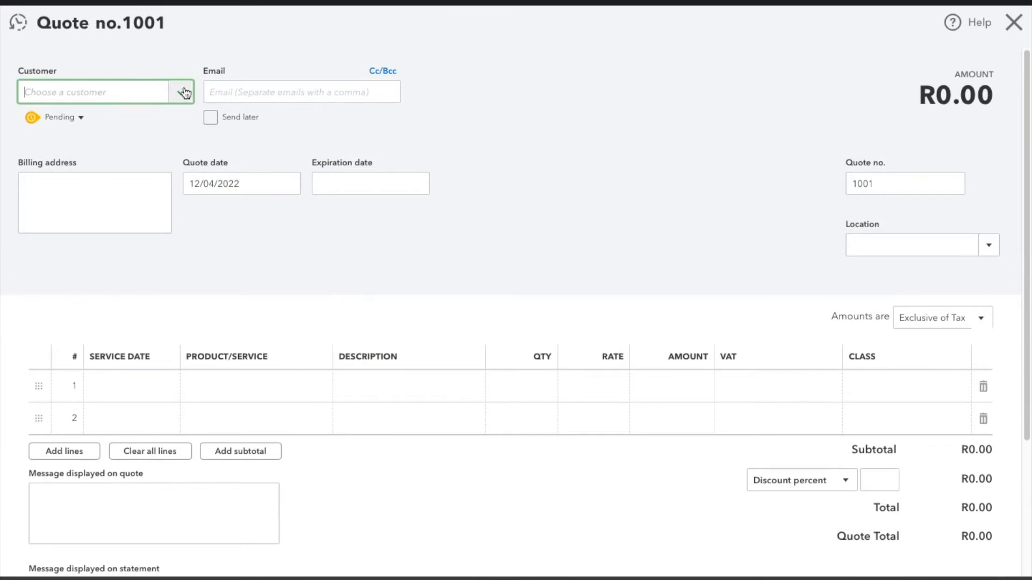
{"action": "left_click", "coordinate": [185, 93]}
{"action": "left_click", "coordinate": [184, 93]}
{"action": "left_click", "coordinate": [184, 93]}
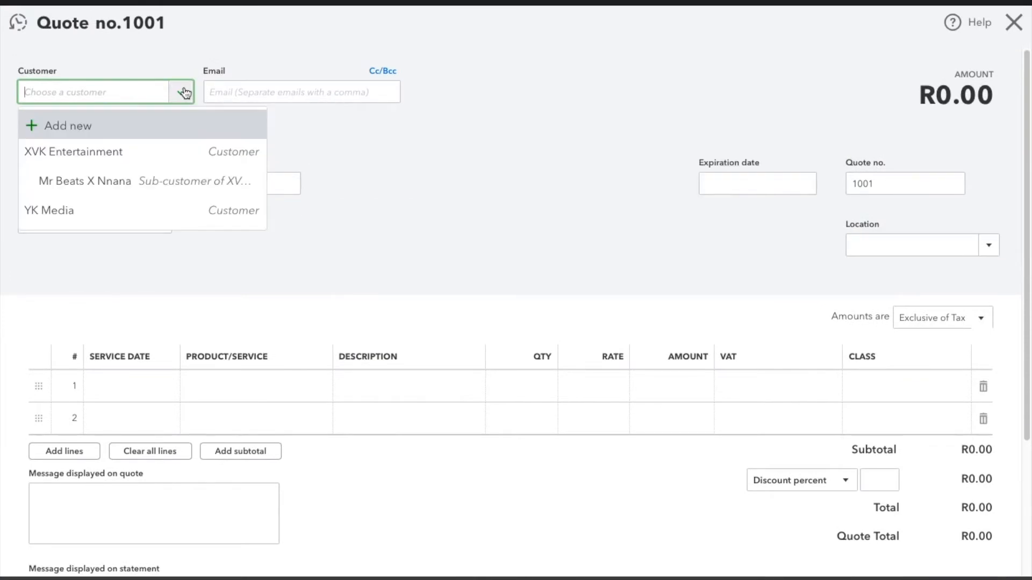
{"action": "left_click", "coordinate": [149, 150]}
{"action": "left_click", "coordinate": [138, 199]}
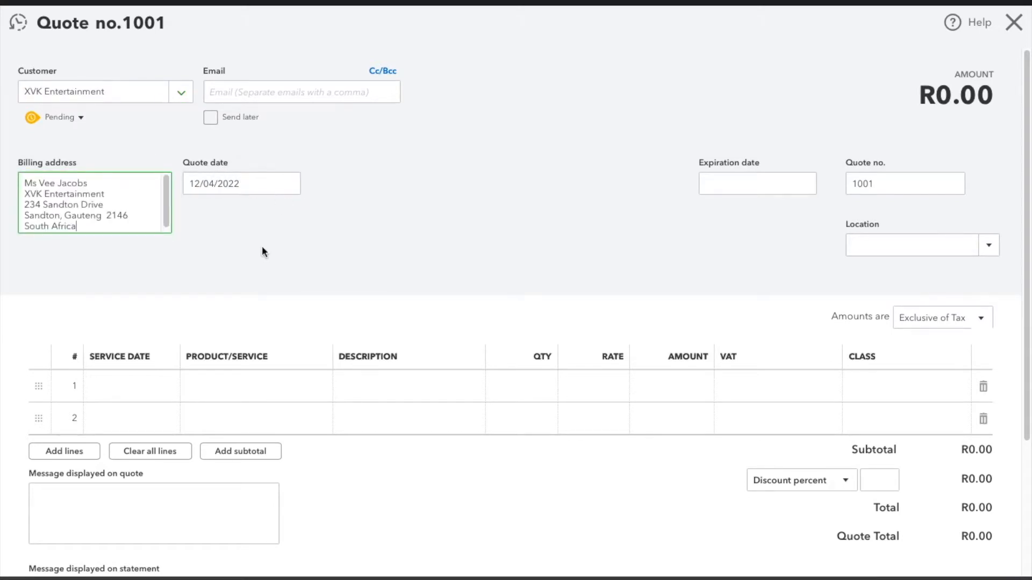
{"action": "scroll", "coordinate": [263, 248], "scroll_direction": "down", "scroll_amount": 3}
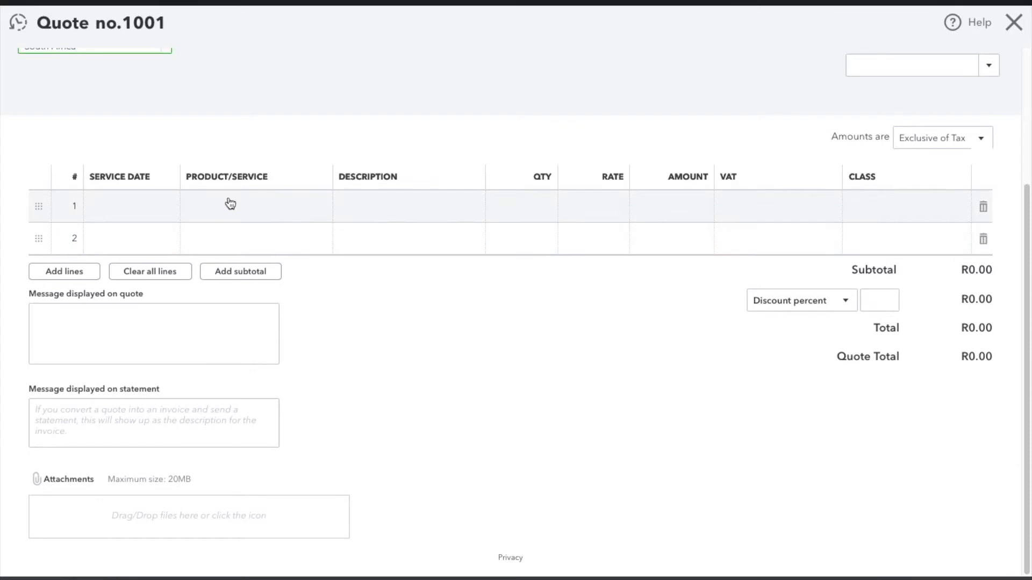
{"action": "left_click", "coordinate": [230, 203]}
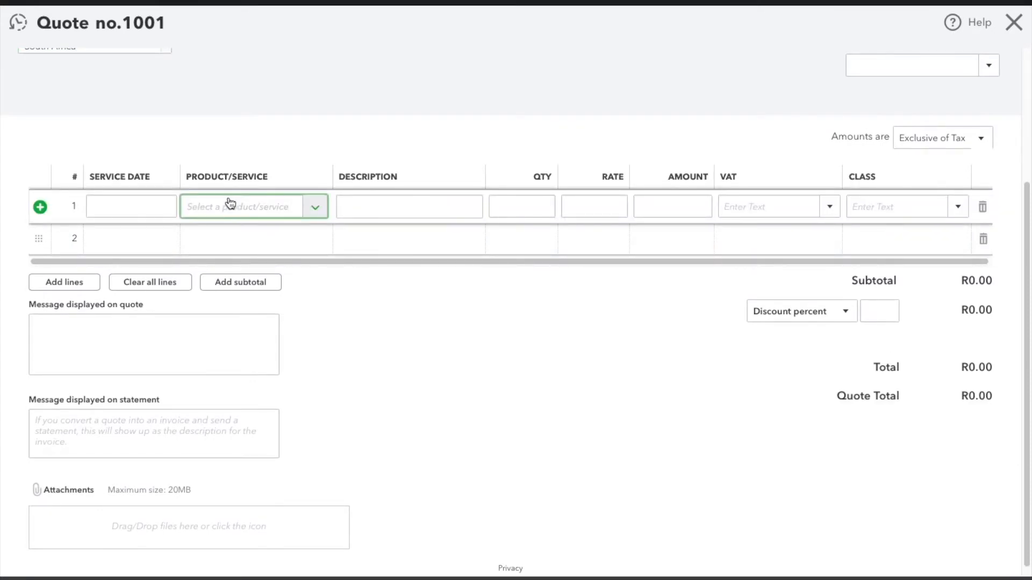
{"action": "scroll", "coordinate": [230, 203], "scroll_direction": "up", "scroll_amount": 2}
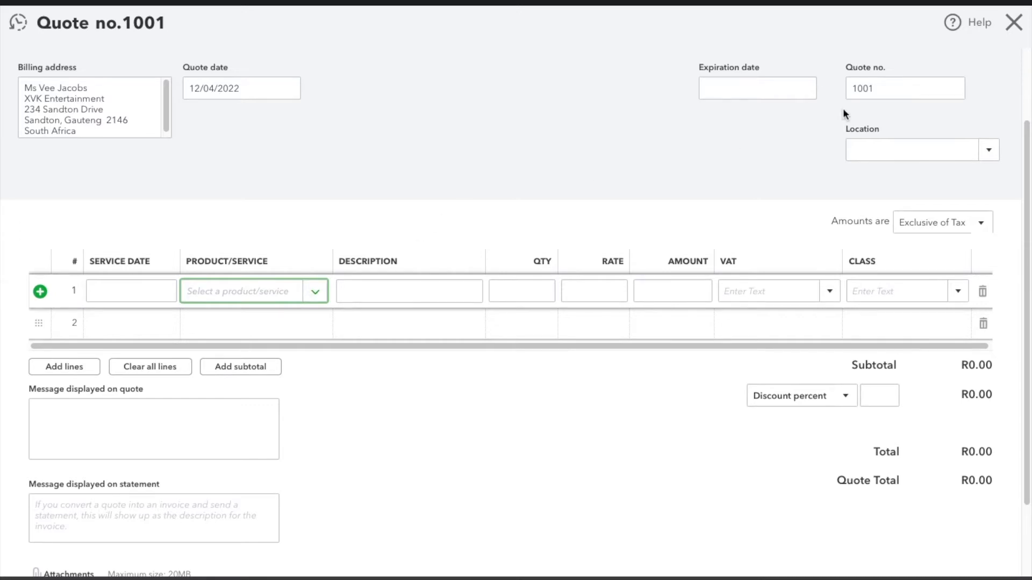
- Discard the unfinished quote without saving it
{"action": "left_click", "coordinate": [1013, 22]}
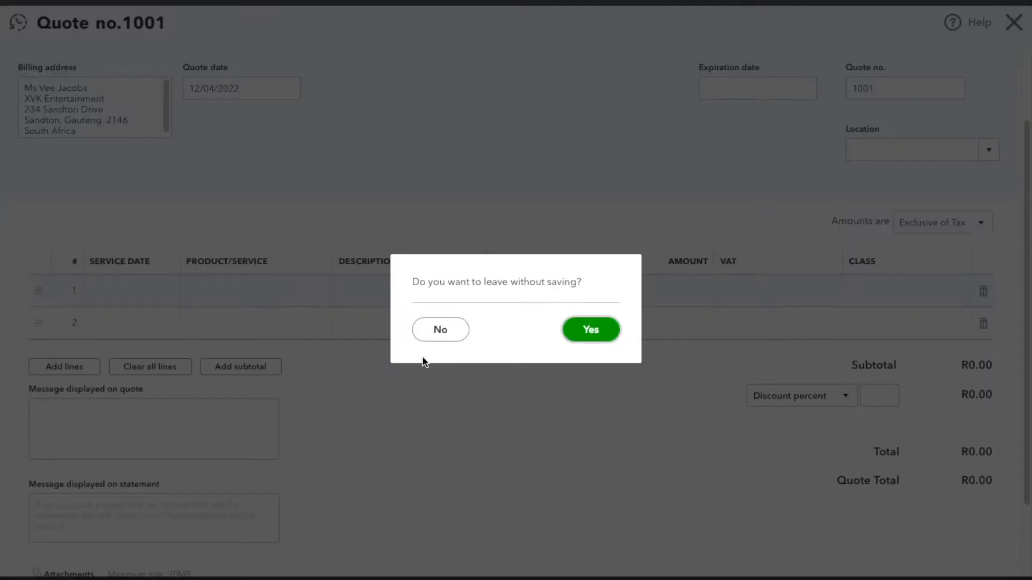
{"action": "left_click", "coordinate": [432, 337]}
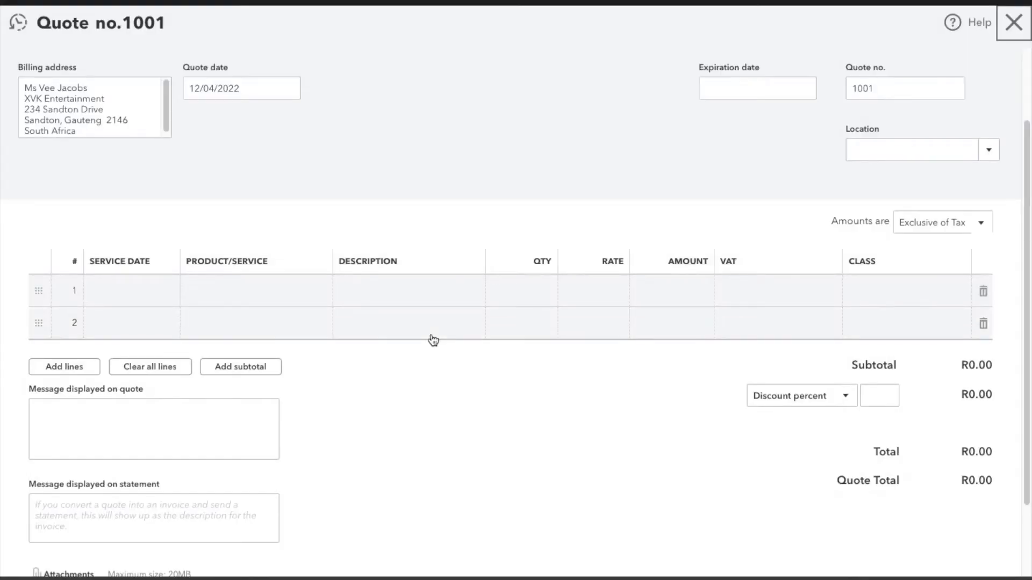
{"action": "left_click", "coordinate": [1014, 23]}
{"action": "left_click", "coordinate": [593, 328]}
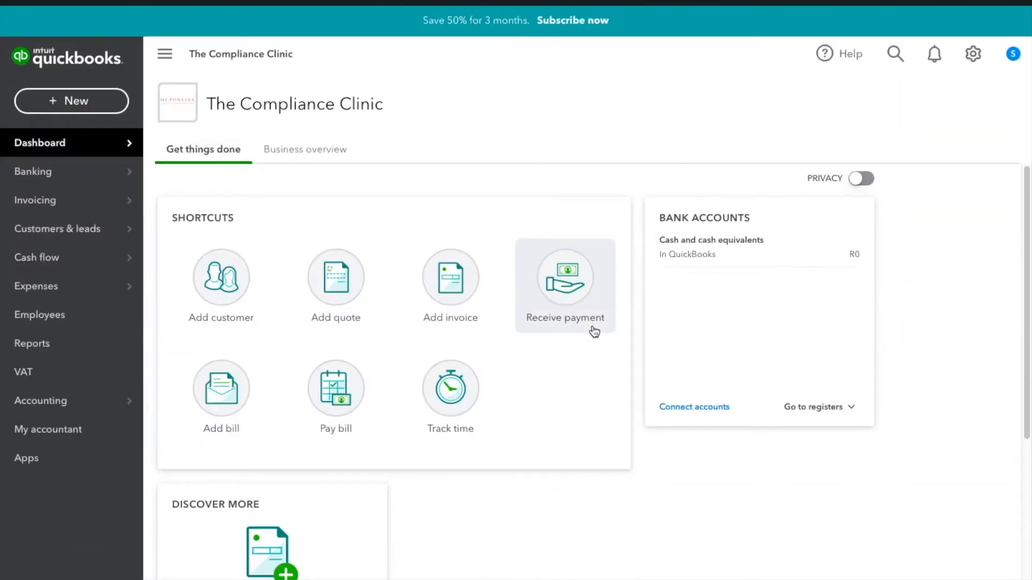
- Start a new item of type Service in the company's products and services list
{"action": "left_click", "coordinate": [70, 103]}
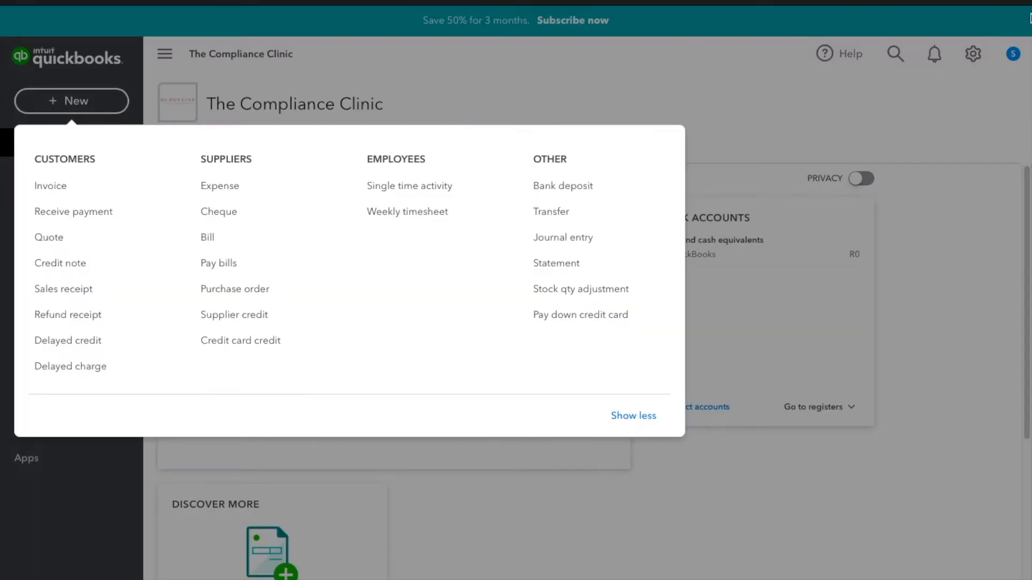
{"action": "key", "text": "Escape"}
{"action": "left_click", "coordinate": [979, 55]}
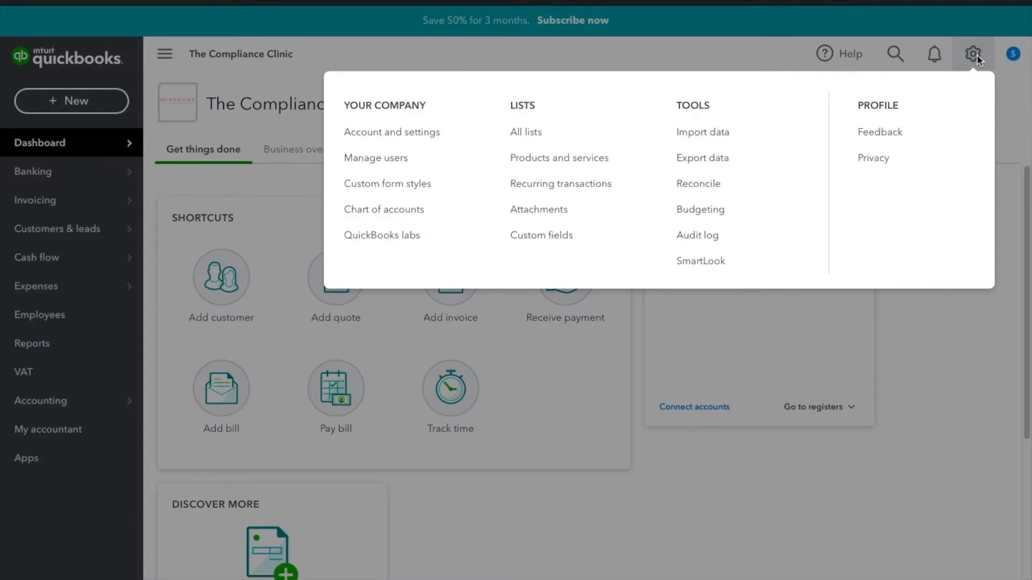
{"action": "left_click", "coordinate": [568, 164]}
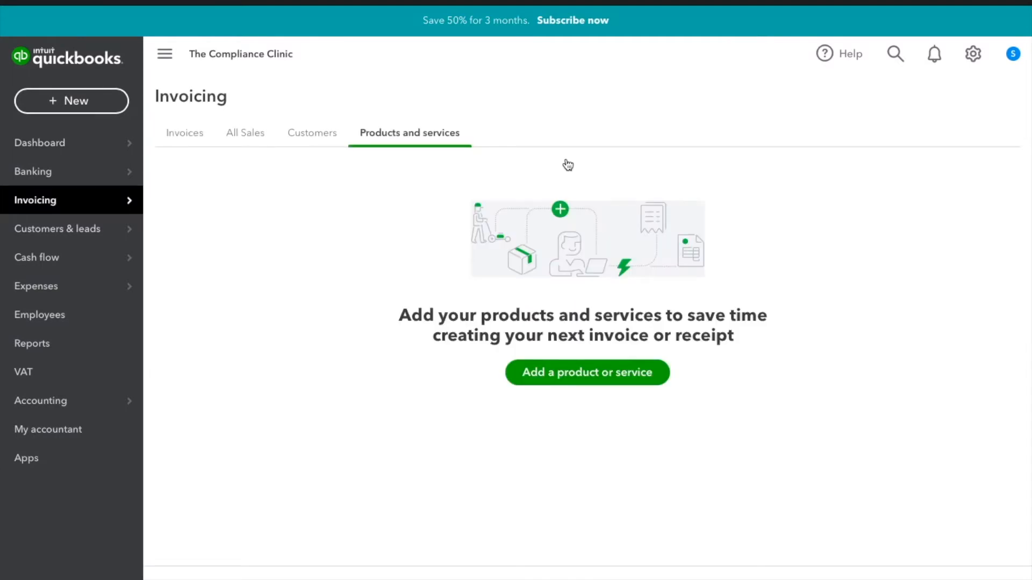
{"action": "left_click", "coordinate": [623, 372]}
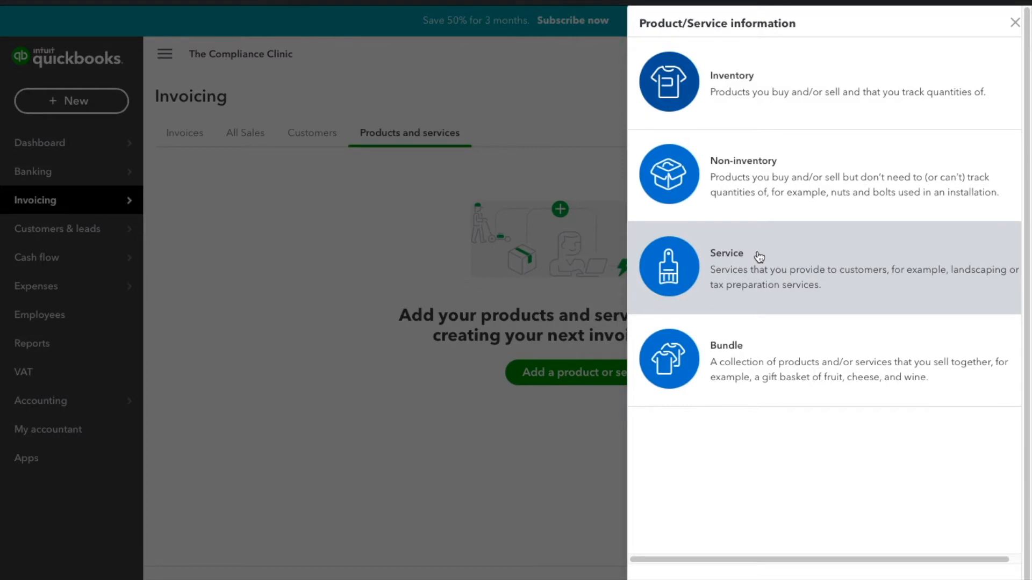
{"action": "left_click", "coordinate": [759, 256]}
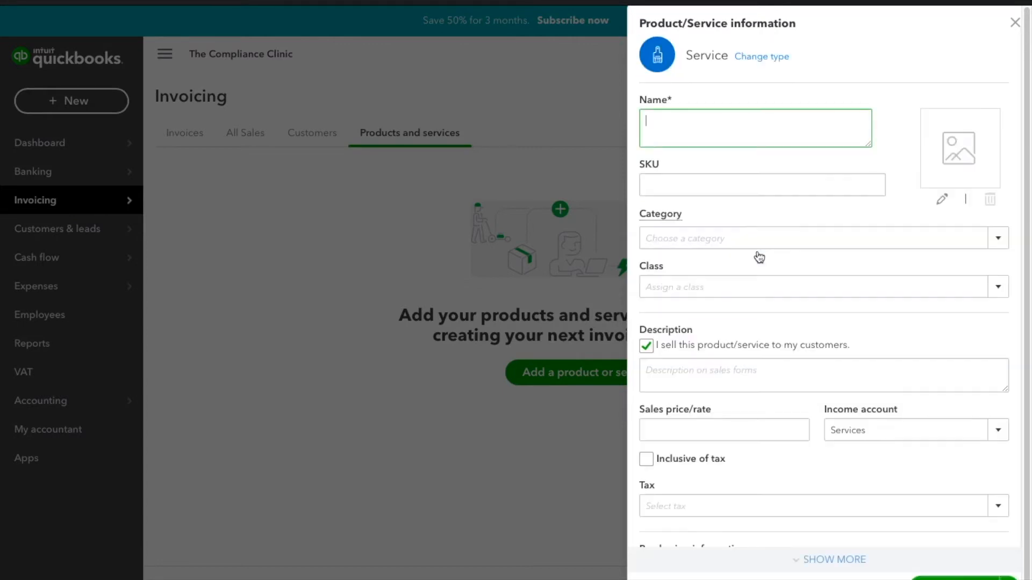
- Name the new service "Tax Services - Business" and give it the SKU MCP0001
{"action": "left_click", "coordinate": [700, 120]}
{"action": "type", "text": "MCP"}
{"action": "key", "text": "BackSpace"}
{"action": "key", "text": "BackSpace"}
{"action": "key", "text": "BackSpace"}
{"action": "type", "text": "T"}
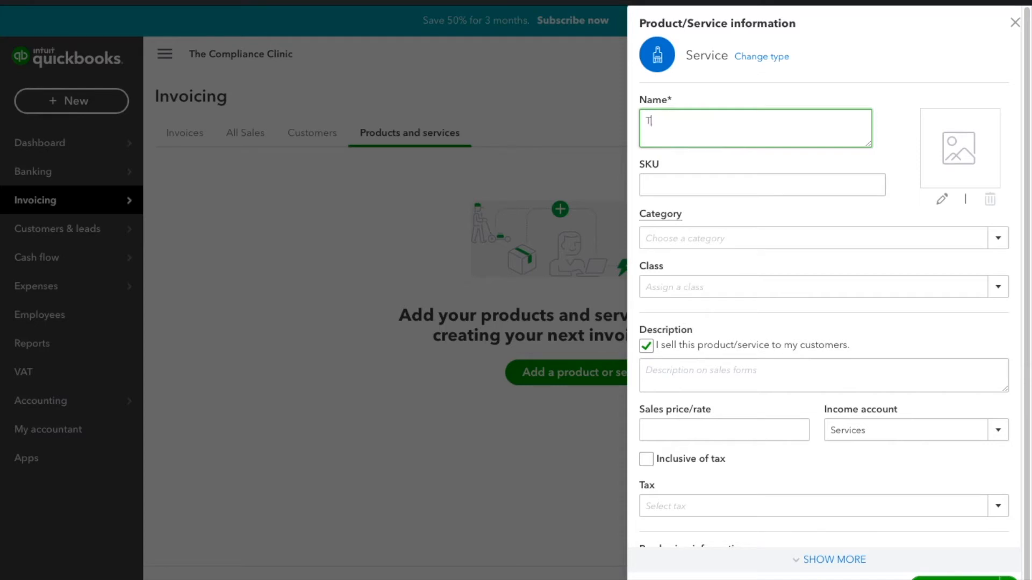
{"action": "type", "text": "ax Services - Business"}
{"action": "key", "text": "Tab"}
{"action": "type", "text": "MCP"}
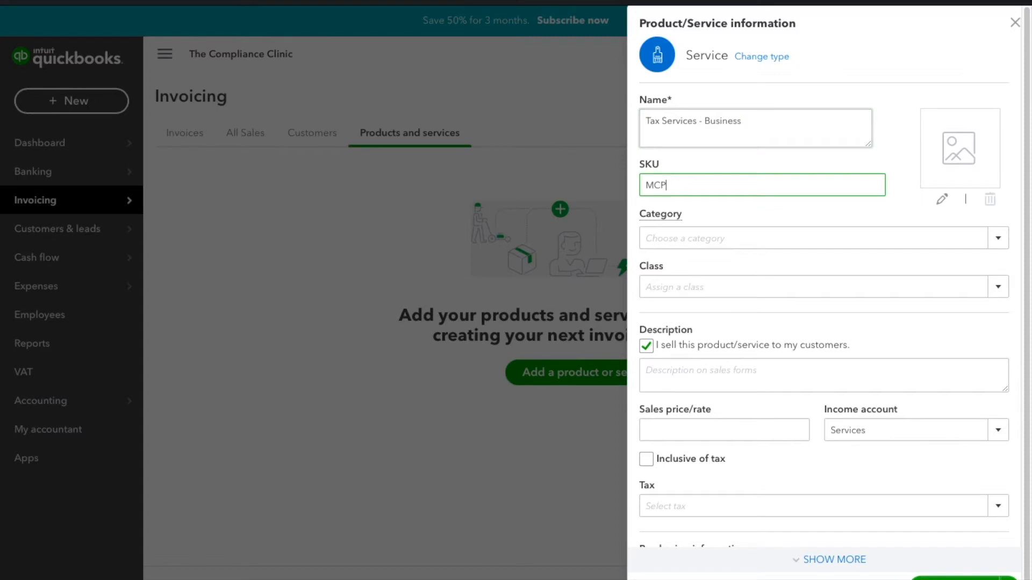
{"action": "type", "text": "0001"}
- Create a new category named "Tax Services" and assign it to the service
{"action": "left_click", "coordinate": [998, 239]}
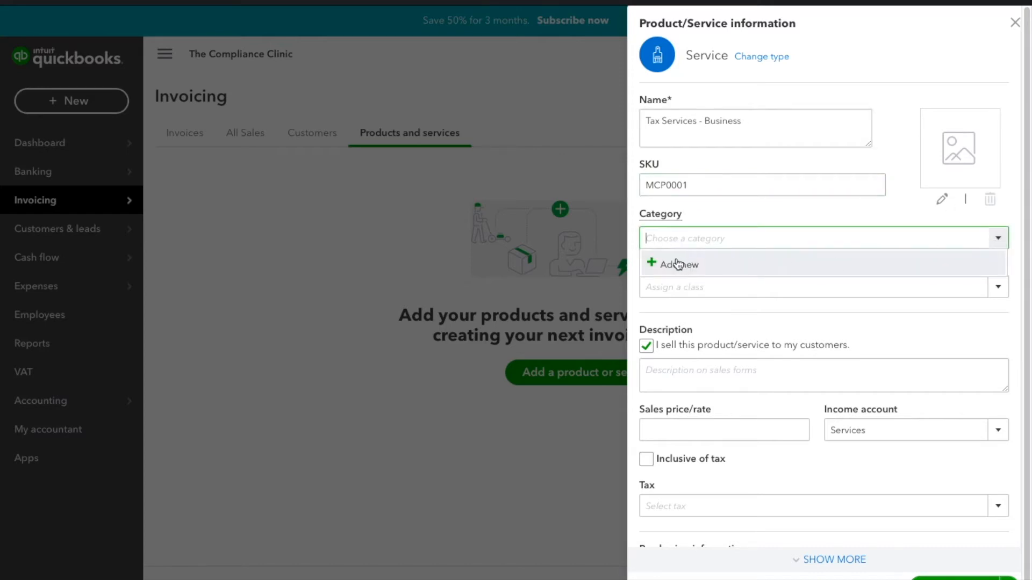
{"action": "left_click", "coordinate": [678, 264]}
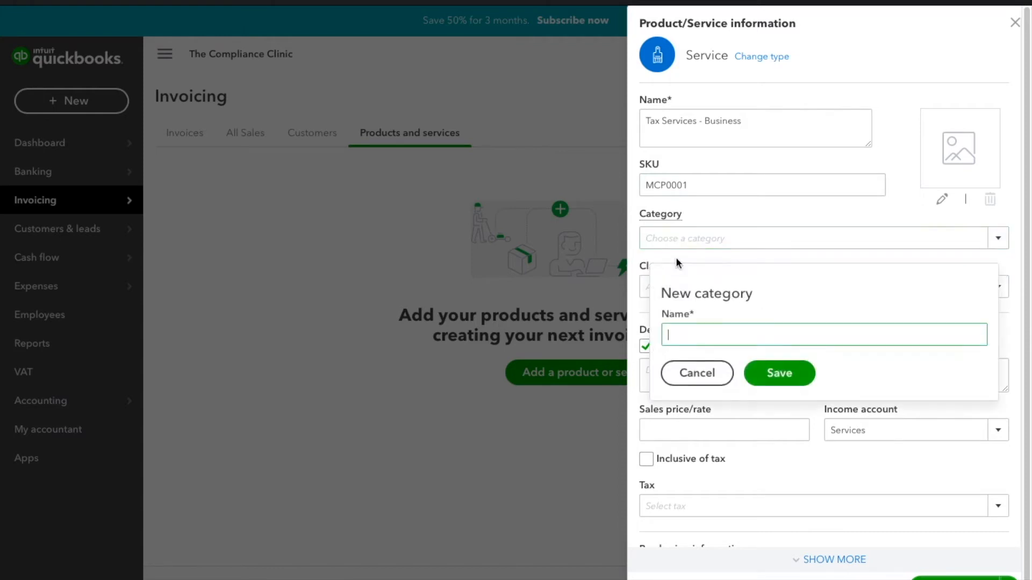
{"action": "type", "text": "T"}
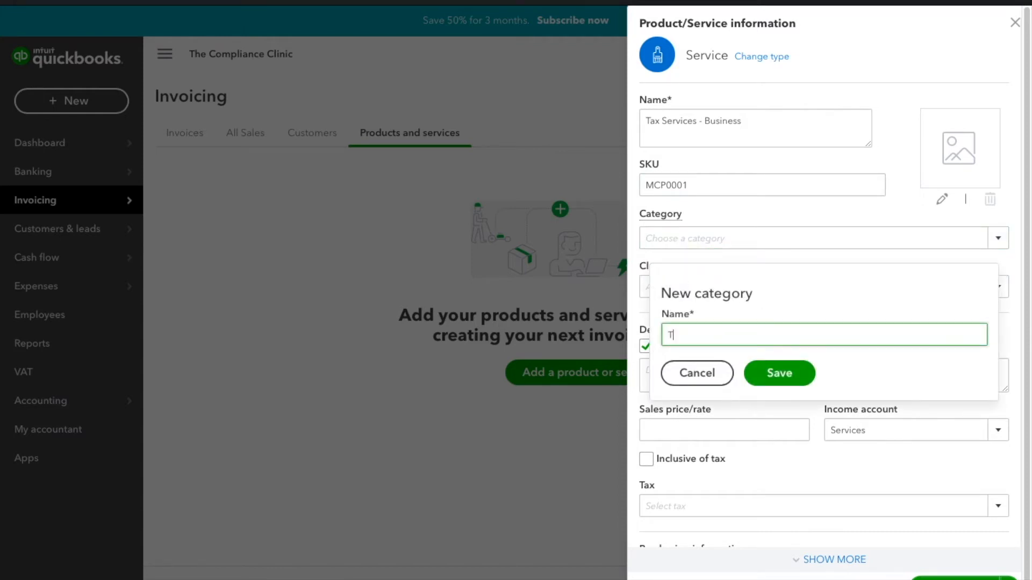
{"action": "type", "text": "ax Services"}
{"action": "left_click", "coordinate": [786, 372]}
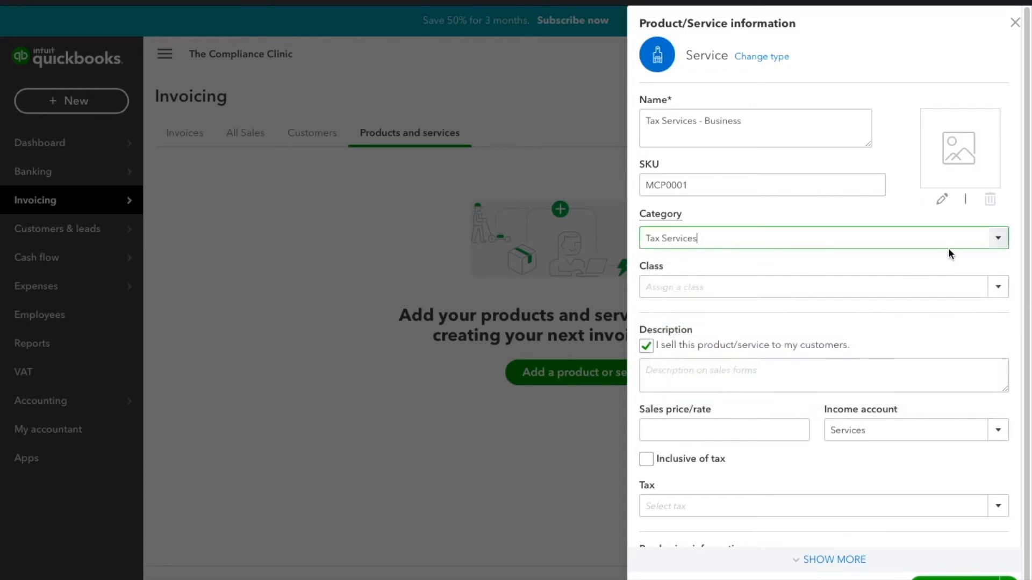
- Create a new class named "Business Services" and assign it to the service
{"action": "left_click", "coordinate": [997, 287]}
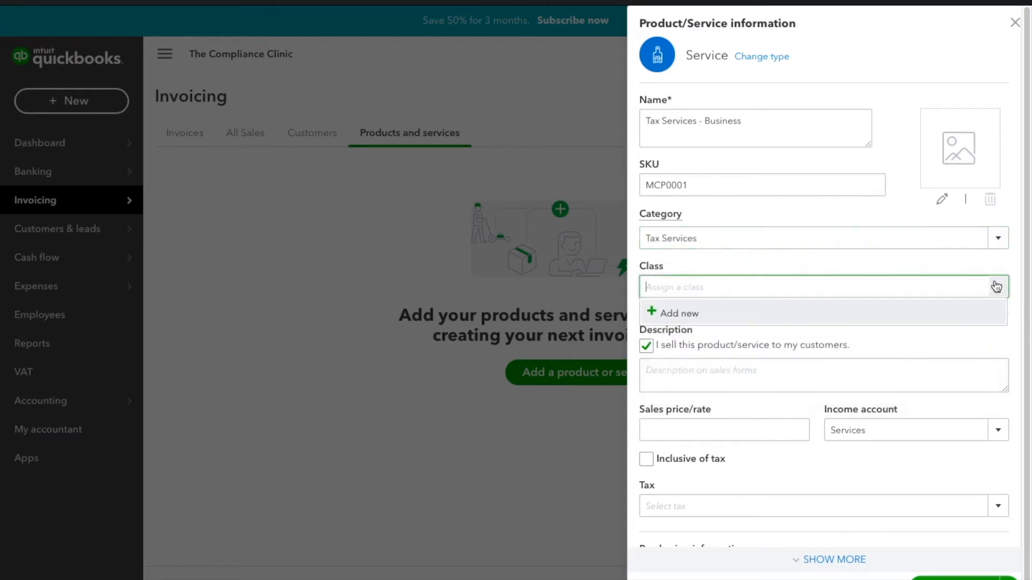
{"action": "left_click", "coordinate": [677, 316]}
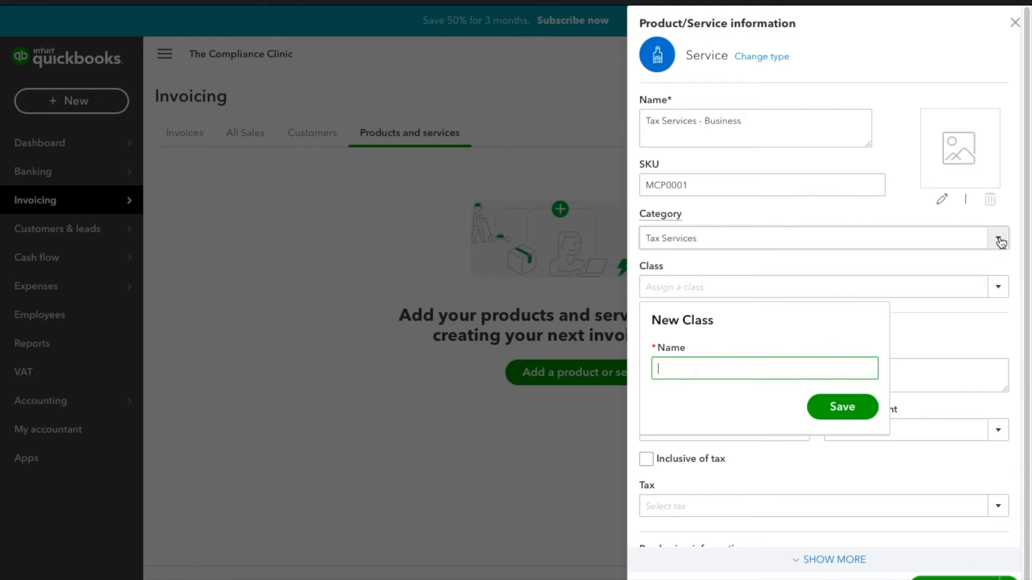
{"action": "type", "text": "Ta"}
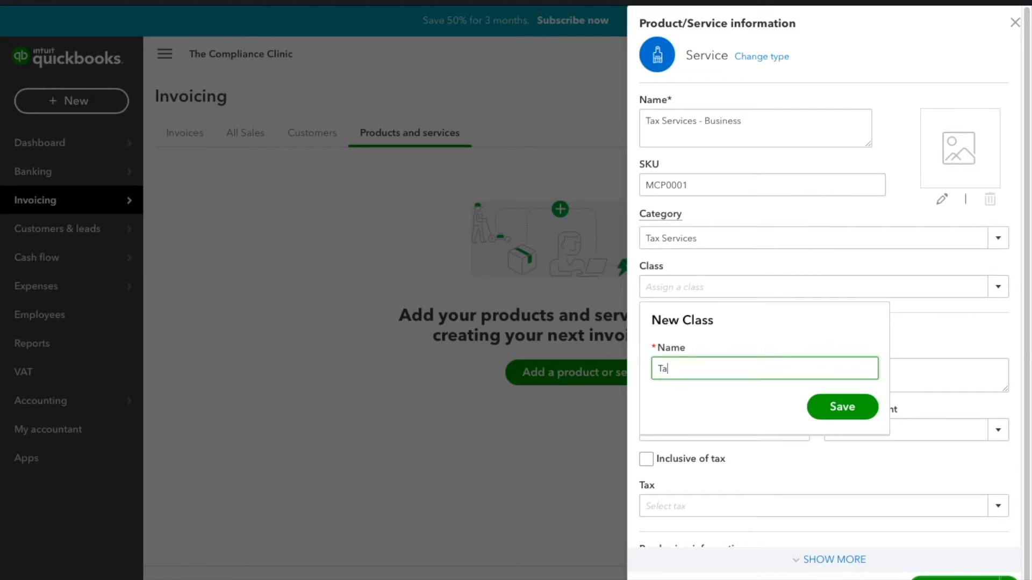
{"action": "type", "text": "x Service"}
{"action": "key", "text": "ctrl+a"}
{"action": "type", "text": "Business Services"}
{"action": "left_click", "coordinate": [842, 407]}
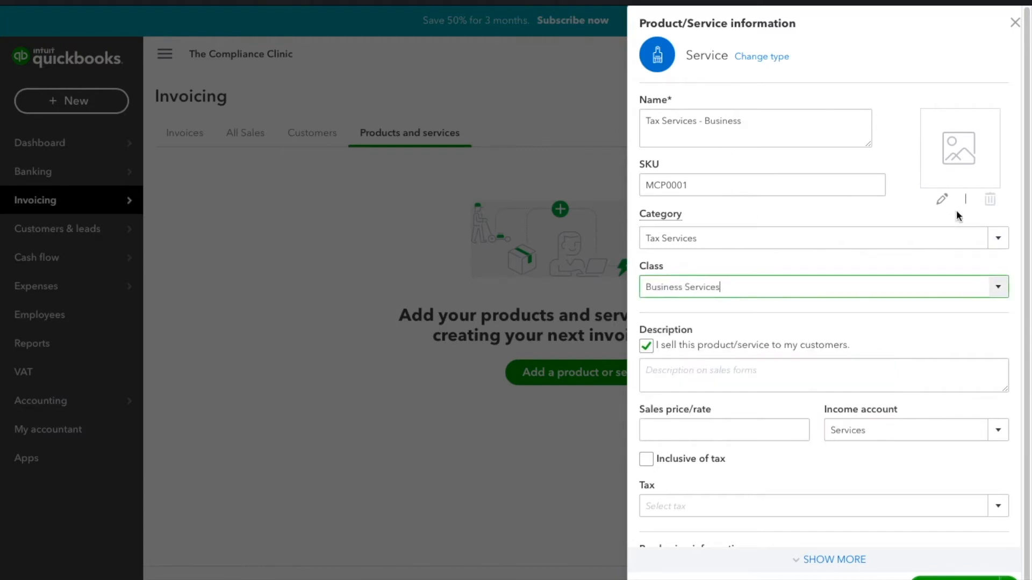
- Rename the new service "Income Tax"
{"action": "triple_click", "coordinate": [765, 120]}
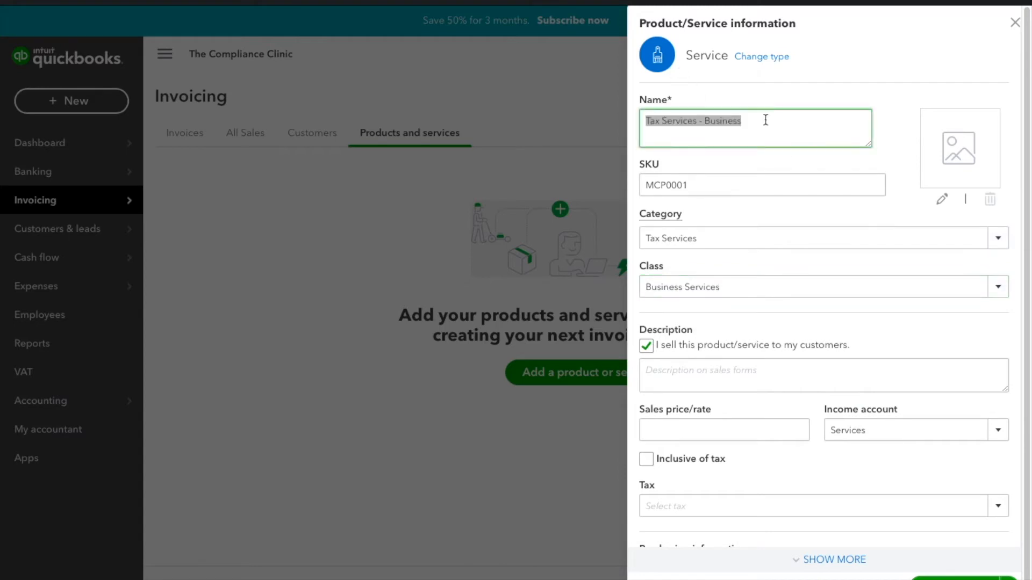
{"action": "type", "text": "Income "}
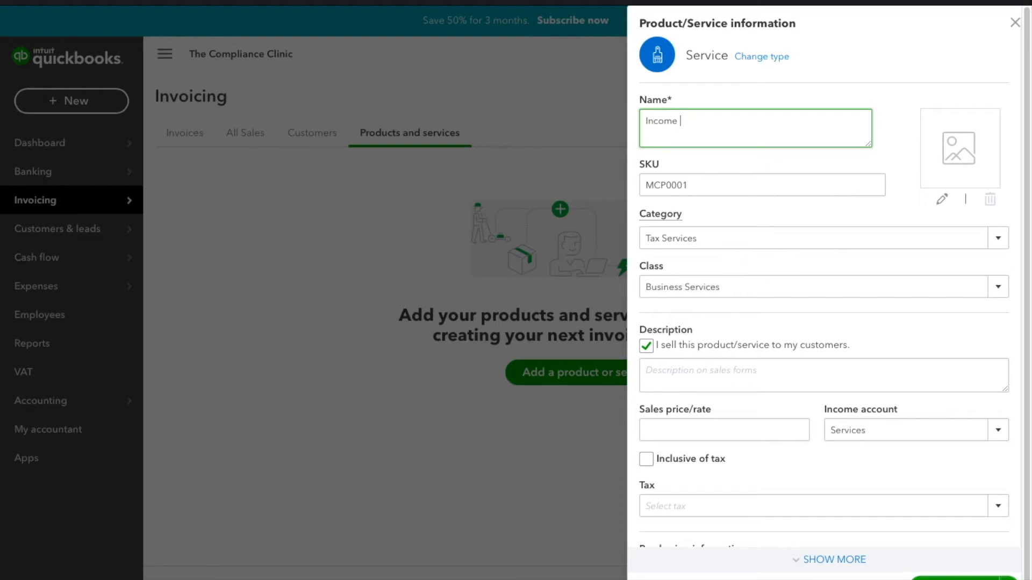
{"action": "type", "text": "Tax"}
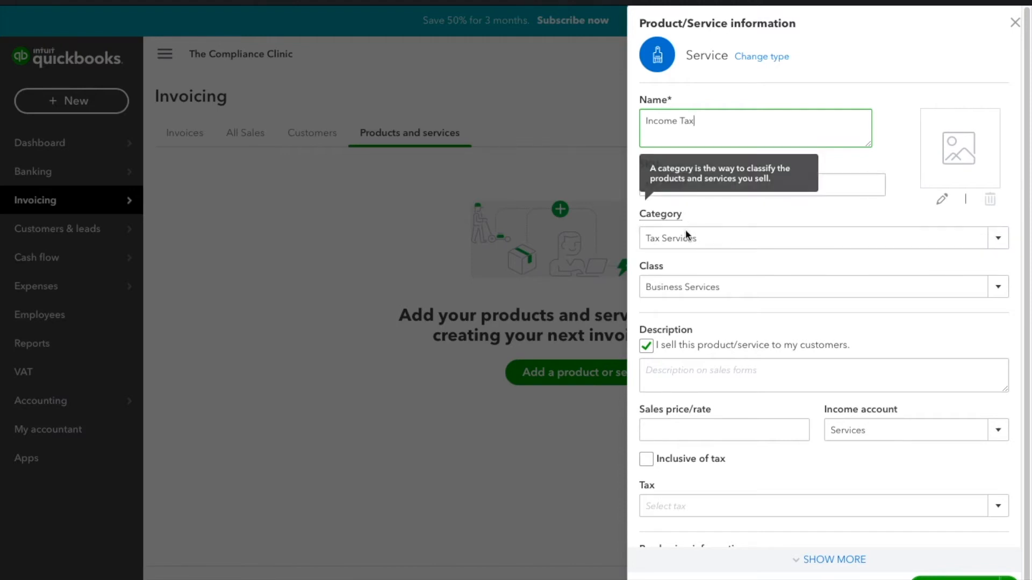
{"action": "mouse_move", "coordinate": [663, 215]}
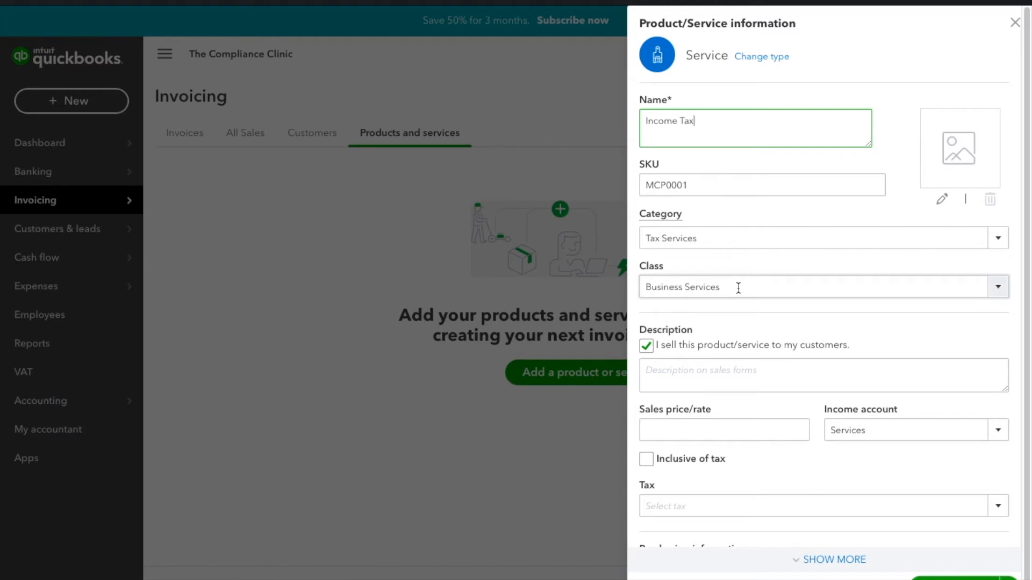
- Enter the sales description "Income Tax - Business" and set the service's sales price to 1,100
{"action": "left_click", "coordinate": [718, 371]}
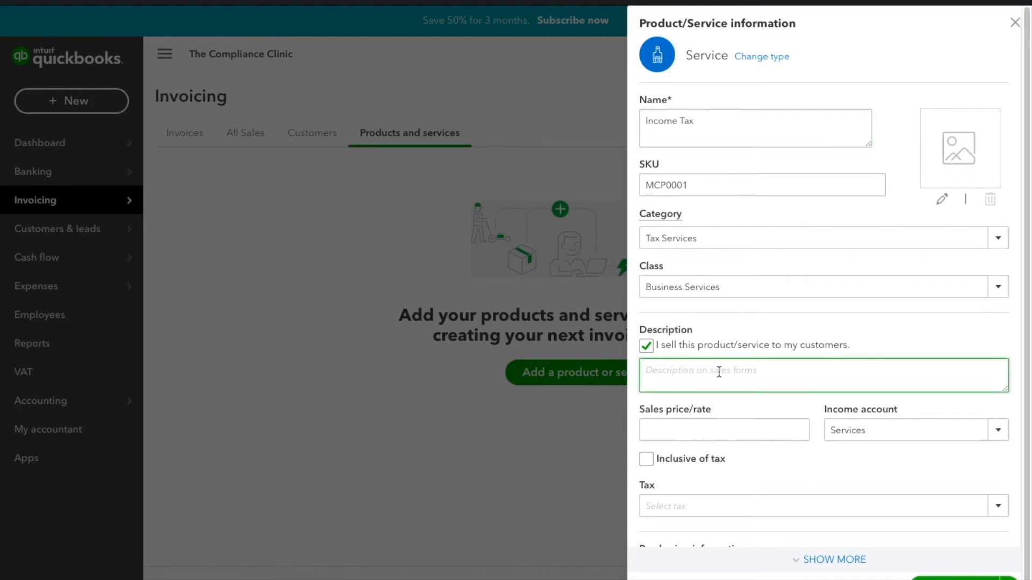
{"action": "type", "text": "Income Tax - Business"}
{"action": "left_click", "coordinate": [712, 422]}
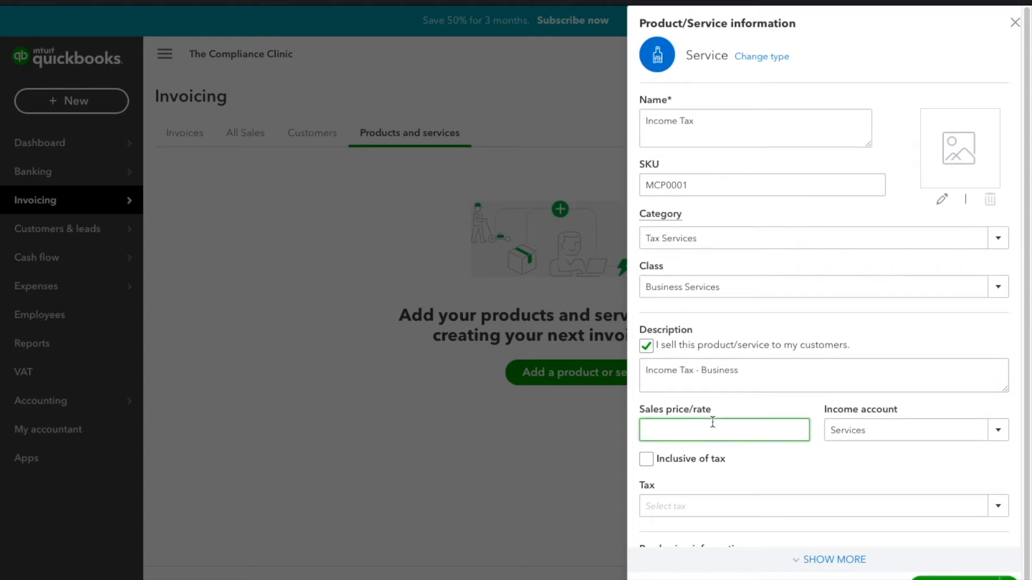
{"action": "type", "text": "1100"}
{"action": "left_click", "coordinate": [997, 430]}
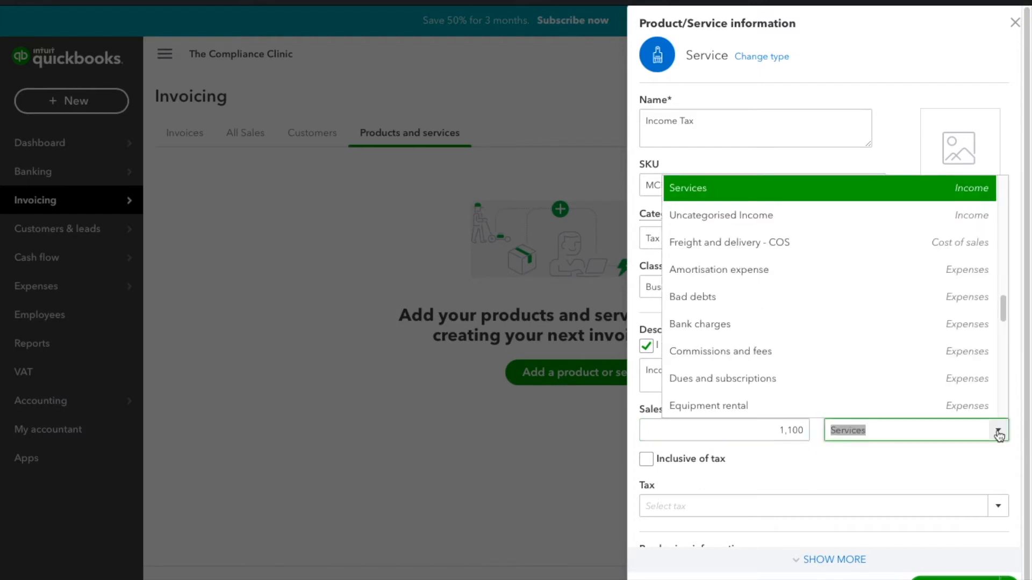
{"action": "left_click", "coordinate": [824, 461]}
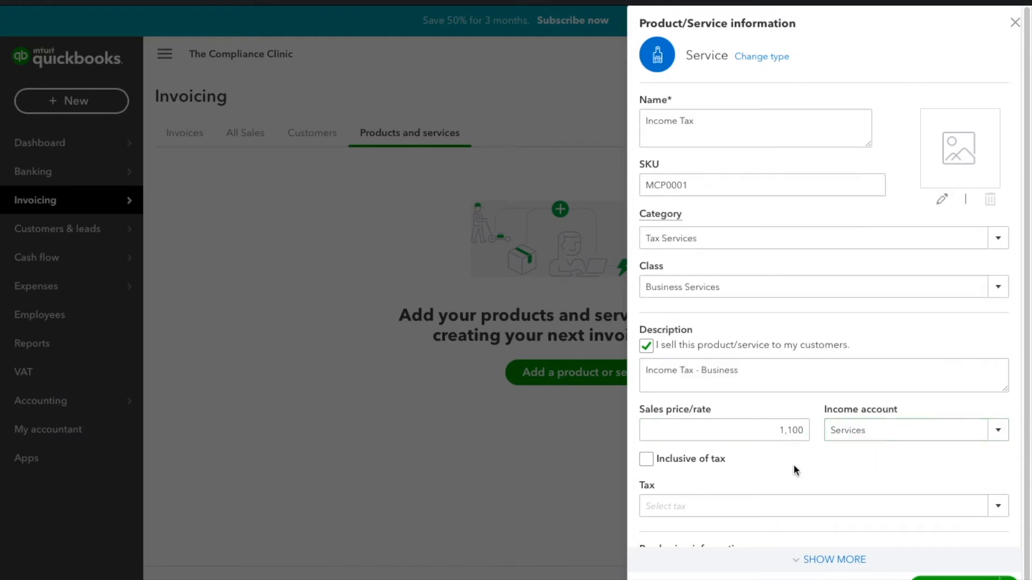
- Assign the Standard (15%) tax rate to the Income Tax service and save it
{"action": "left_click", "coordinate": [678, 507]}
{"action": "scroll", "coordinate": [679, 508], "scroll_direction": "down", "scroll_amount": 1}
{"action": "type", "text": "Standard"}
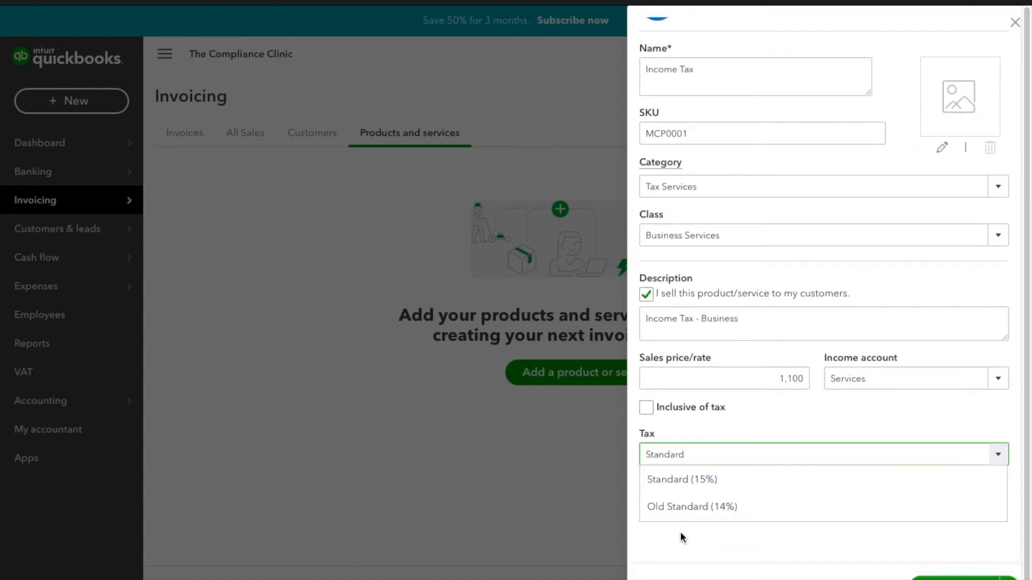
{"action": "left_click", "coordinate": [692, 479]}
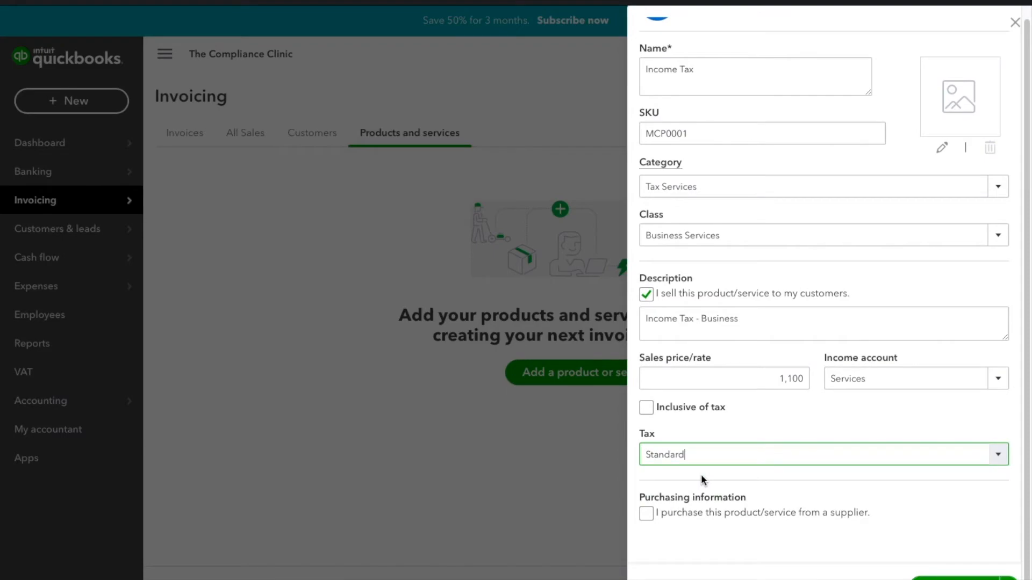
{"action": "left_click", "coordinate": [956, 579]}
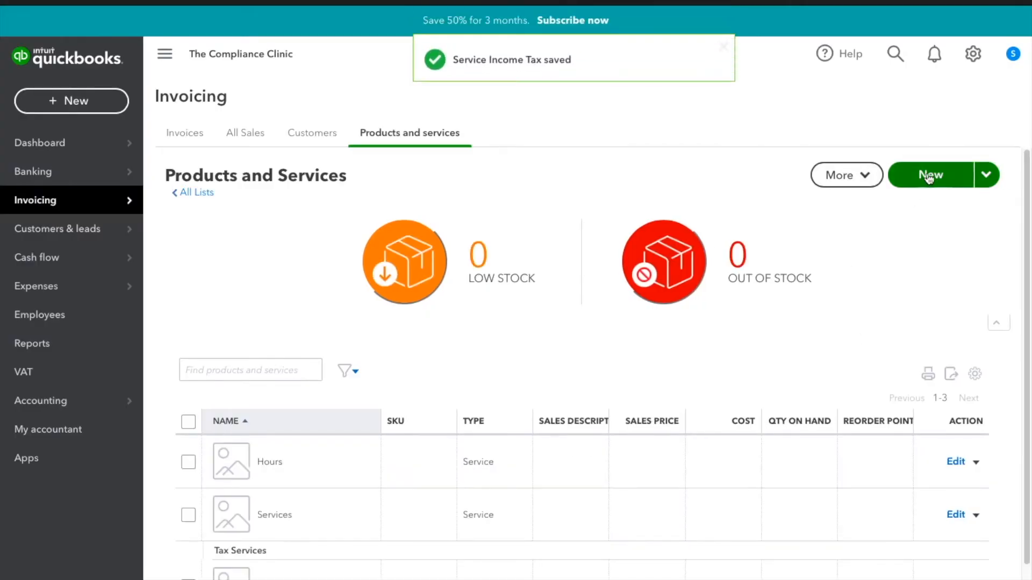
- Start another item of type Service named "Provisional Tax" with the SKU MCP0002
{"action": "scroll", "coordinate": [809, 282], "scroll_direction": "down", "scroll_amount": 1}
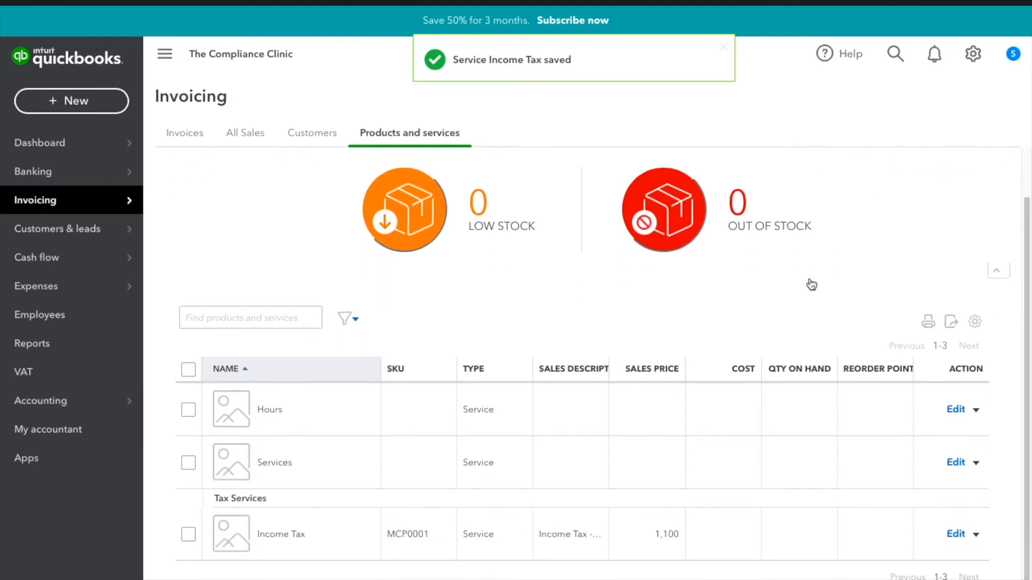
{"action": "scroll", "coordinate": [840, 238], "scroll_direction": "up", "scroll_amount": 1}
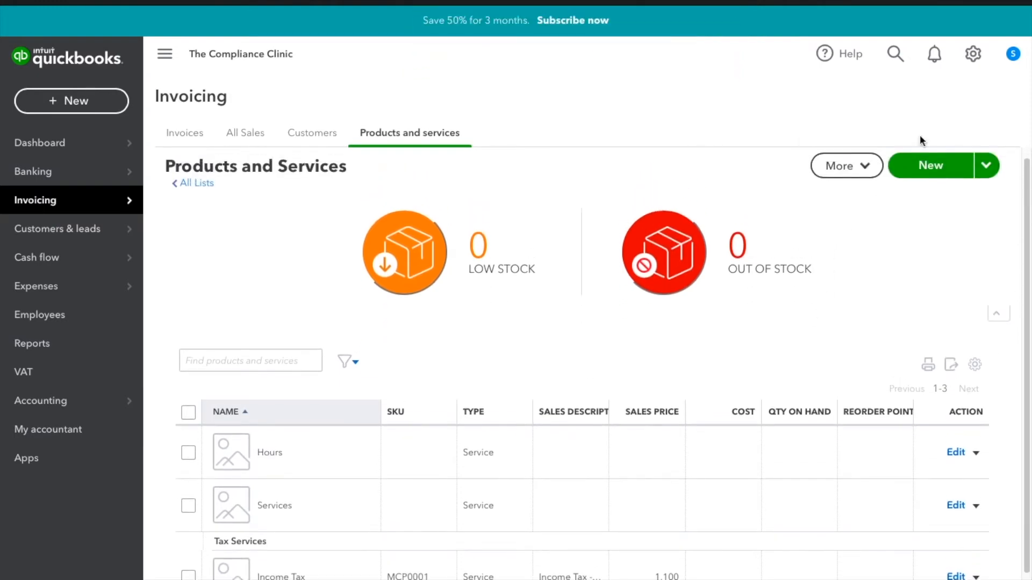
{"action": "left_click", "coordinate": [943, 163]}
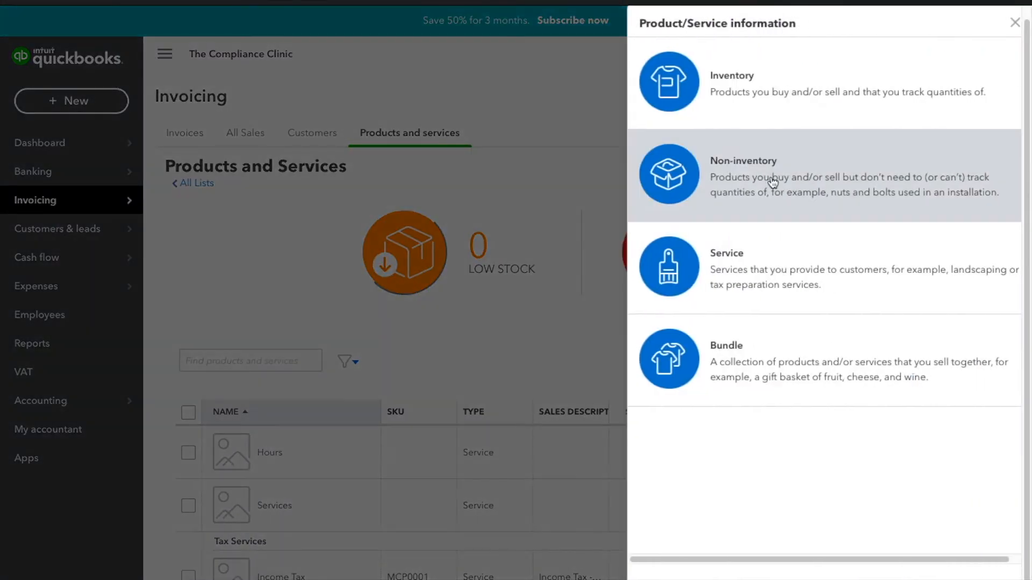
{"action": "left_click", "coordinate": [781, 271]}
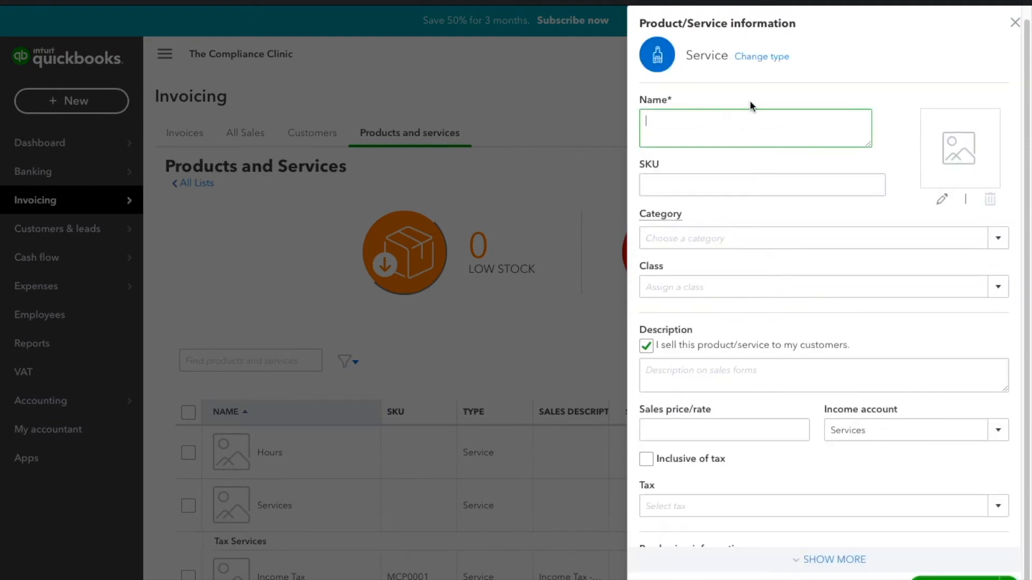
{"action": "type", "text": "Provisional Tax"}
{"action": "key", "text": "Tab"}
{"action": "type", "text": "MCP"}
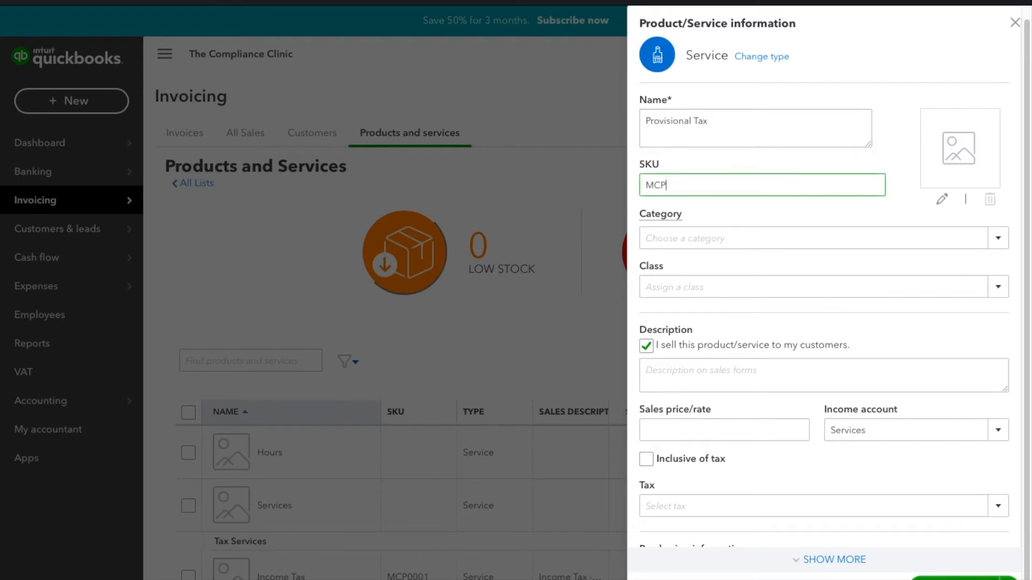
{"action": "type", "text": "0002"}
- Assign the existing category Tax Services and the class Business Services to the Provisional Tax service
{"action": "key", "text": "Tab"}
{"action": "key", "text": "Tab"}
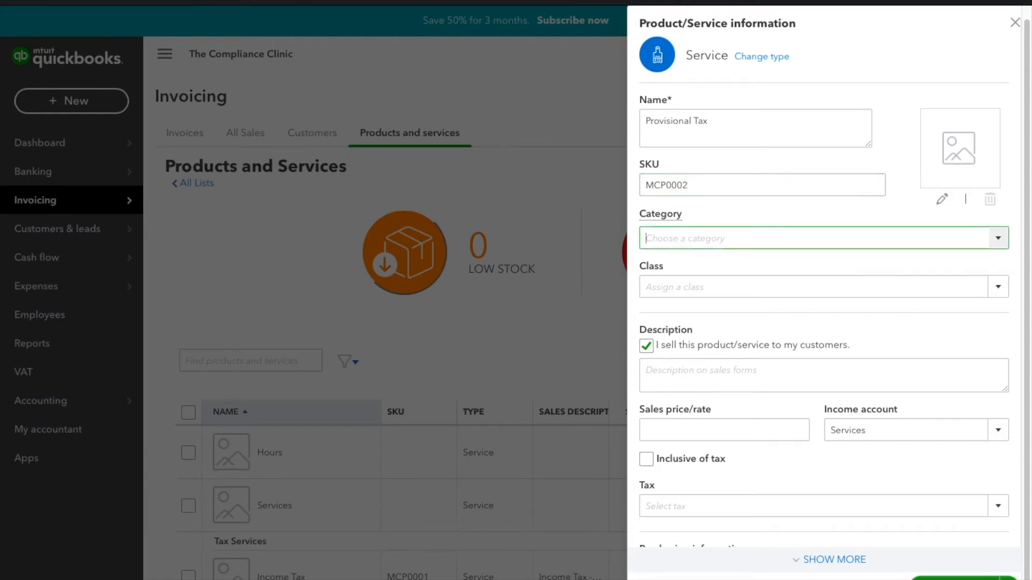
{"action": "type", "text": "Tax Services"}
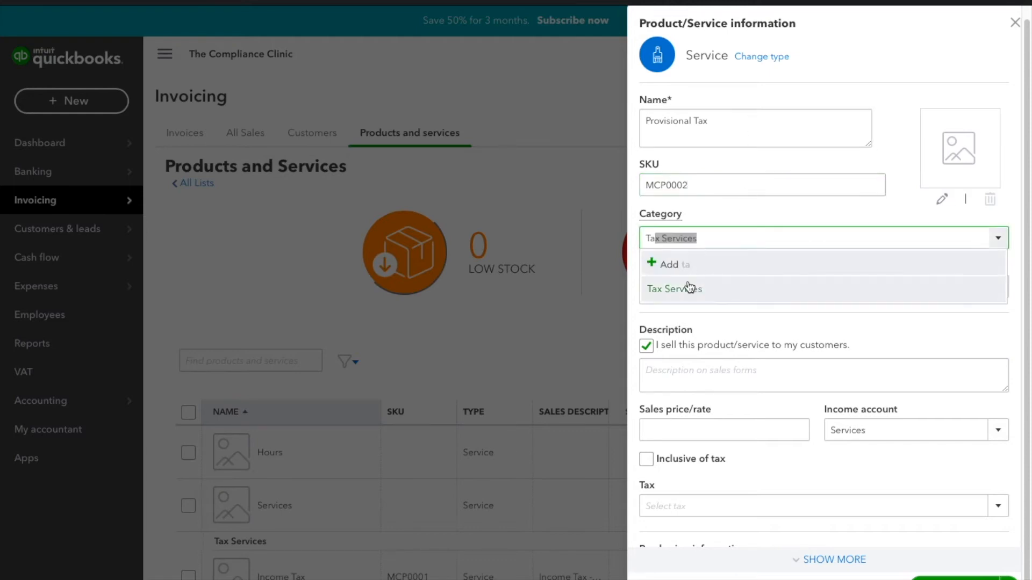
{"action": "left_click", "coordinate": [689, 288]}
{"action": "left_click", "coordinate": [688, 283]}
{"action": "type", "text": "Business Services"}
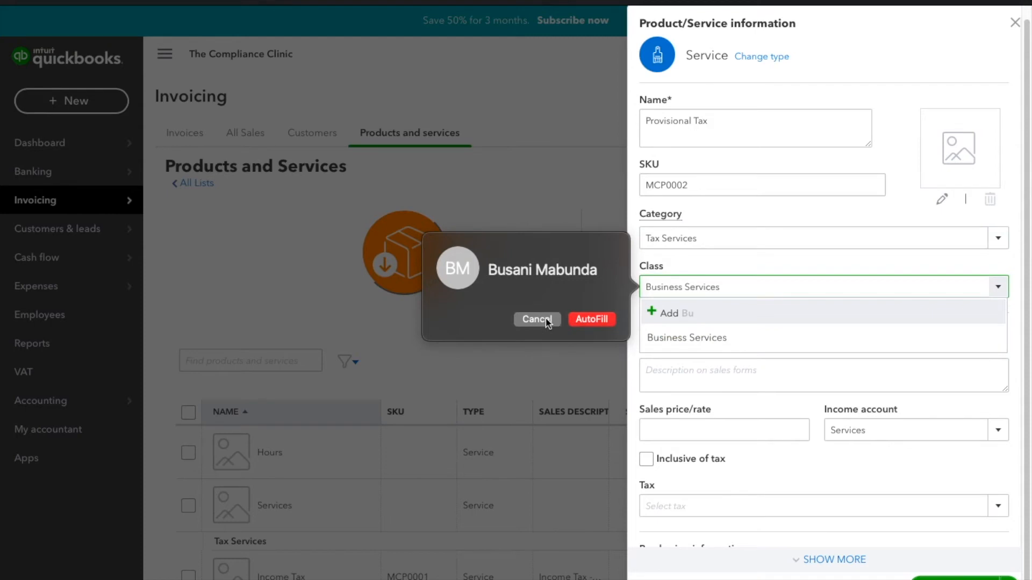
{"action": "left_click", "coordinate": [537, 319]}
{"action": "left_click", "coordinate": [746, 339]}
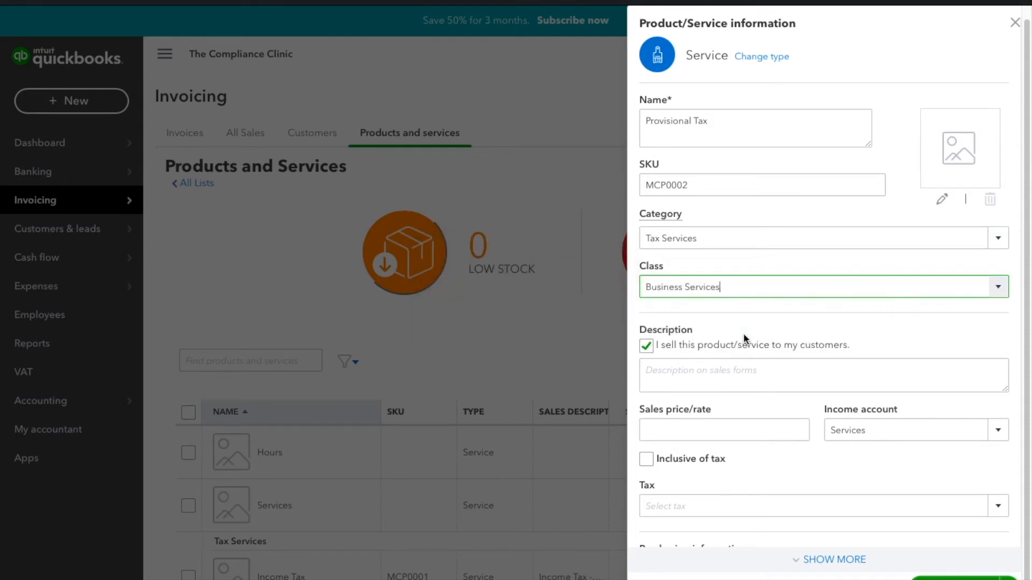
- Enter the sales description "Provisional Tax - Business" and set the service's sales price to 750
{"action": "left_click", "coordinate": [737, 383]}
{"action": "type", "text": "Provisiona"}
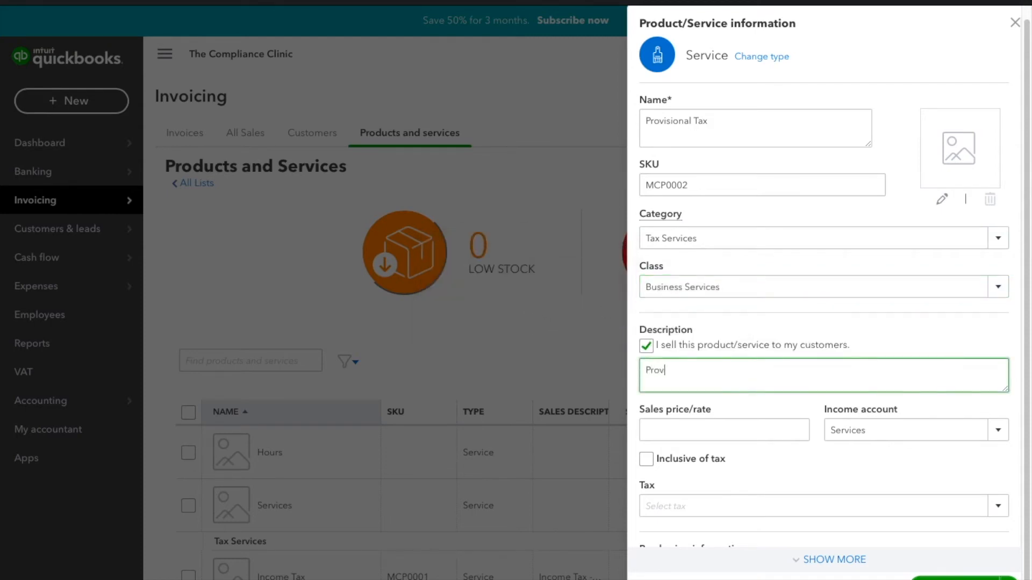
{"action": "key", "text": "BackSpace"}
{"action": "key", "text": "BackSpace"}
{"action": "key", "text": "BackSpace"}
{"action": "type", "text": "onal Tax - Businesss"}
{"action": "left_click", "coordinate": [717, 427]}
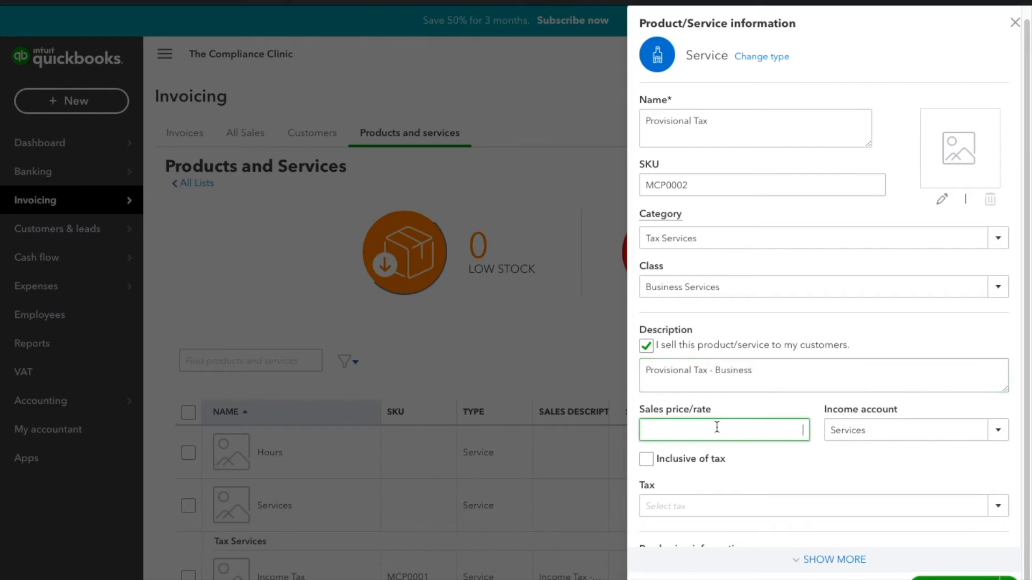
{"action": "type", "text": "750"}
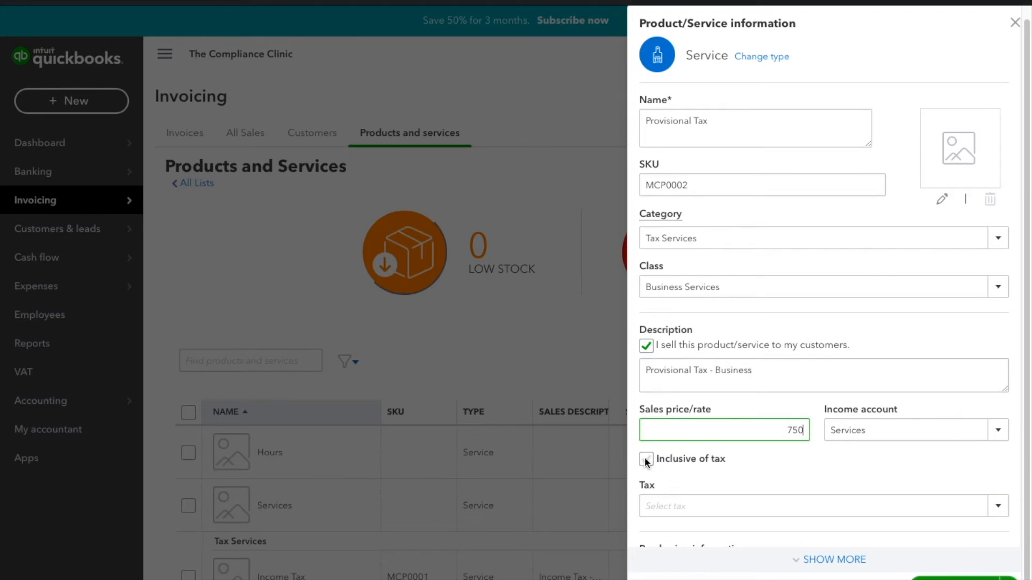
- Assign the Standard (15%) tax rate to the Provisional Tax service and save it
{"action": "left_click", "coordinate": [667, 511]}
{"action": "type", "text": "Sta"}
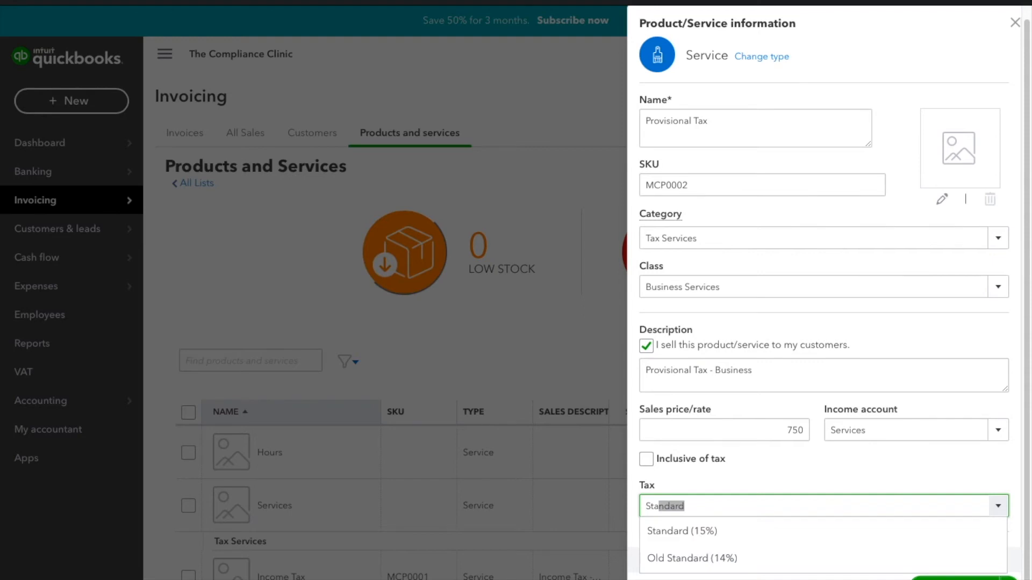
{"action": "left_click", "coordinate": [653, 531]}
{"action": "scroll", "coordinate": [656, 534], "scroll_direction": "down", "scroll_amount": 1}
{"action": "left_click", "coordinate": [951, 578]}
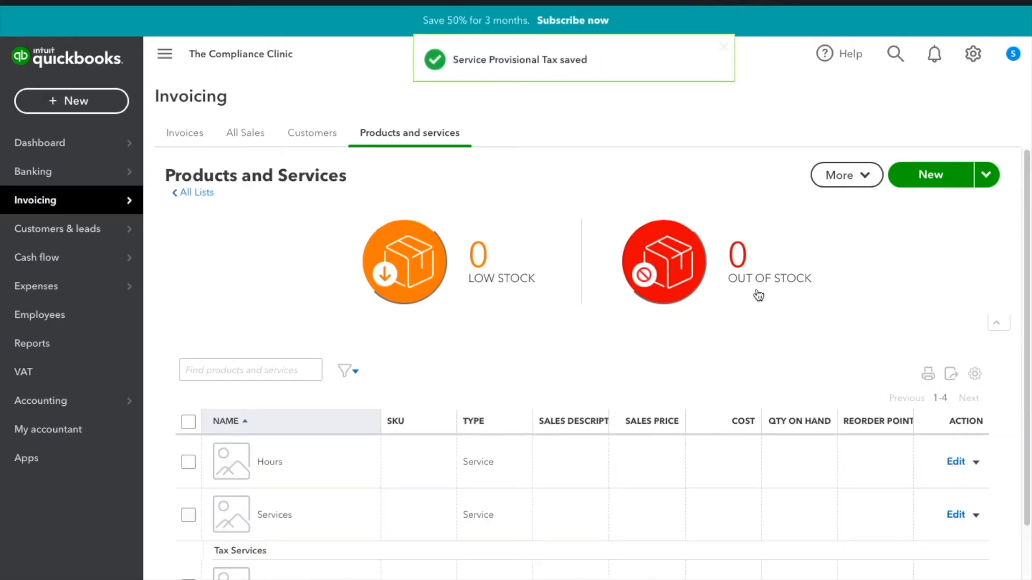
- Start a third item of type Service named "Income Tax" with the SKU MCP0003
{"action": "left_click", "coordinate": [945, 186]}
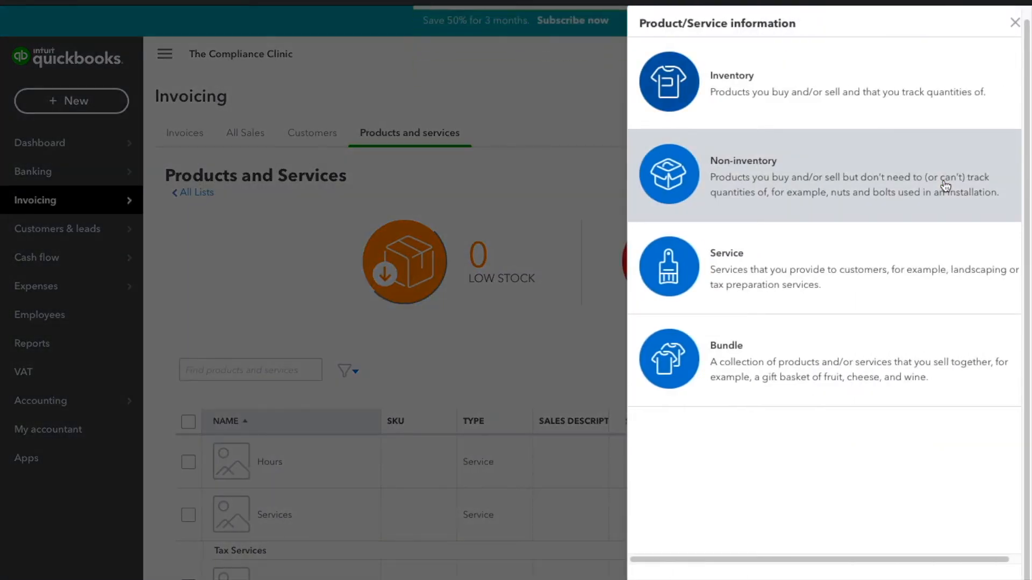
{"action": "left_click", "coordinate": [851, 263]}
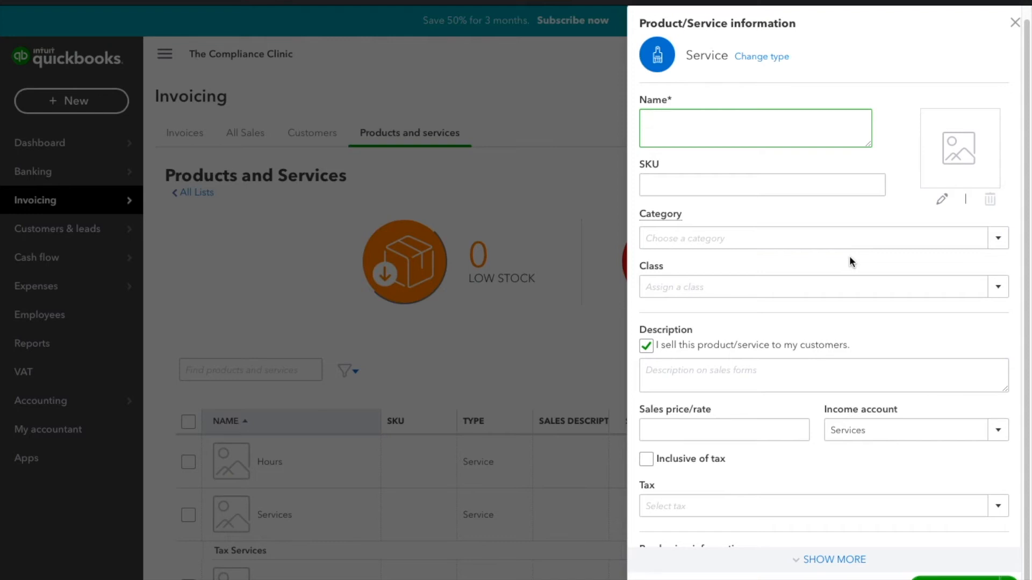
{"action": "type", "text": "Income Tax"}
{"action": "left_click", "coordinate": [797, 189]}
{"action": "type", "text": "MCP0003"}
- Assign the existing category Tax Services to the service with SKU MCP0003
{"action": "key", "text": "Tab"}
{"action": "key", "text": "Tab"}
{"action": "type", "text": "t"}
{"action": "left_click", "coordinate": [697, 292]}
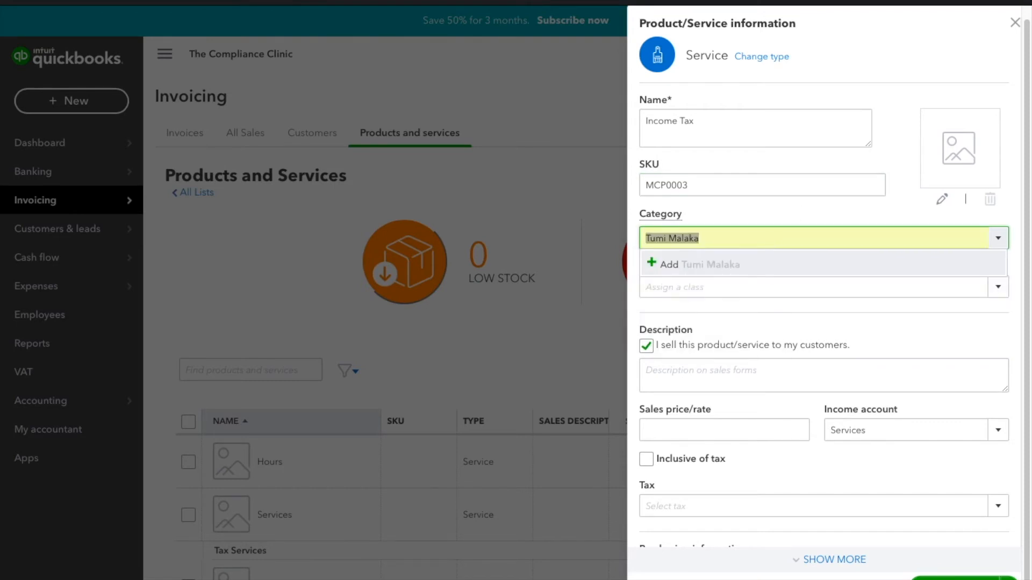
{"action": "type", "text": "Tax"}
{"action": "left_click", "coordinate": [827, 290]}
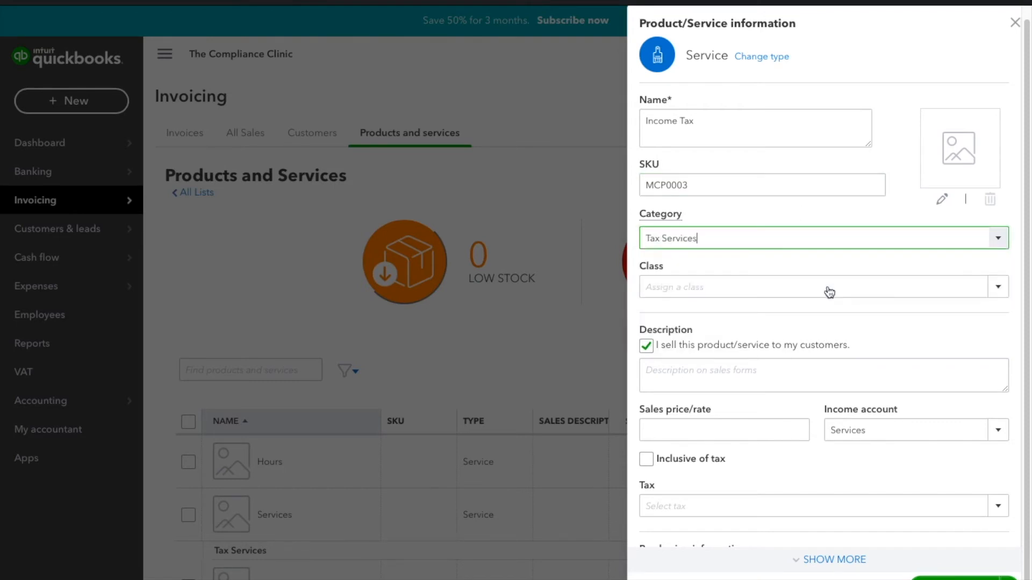
- Create a new class named "Individual Services" and assign it to the service
{"action": "left_click", "coordinate": [834, 285]}
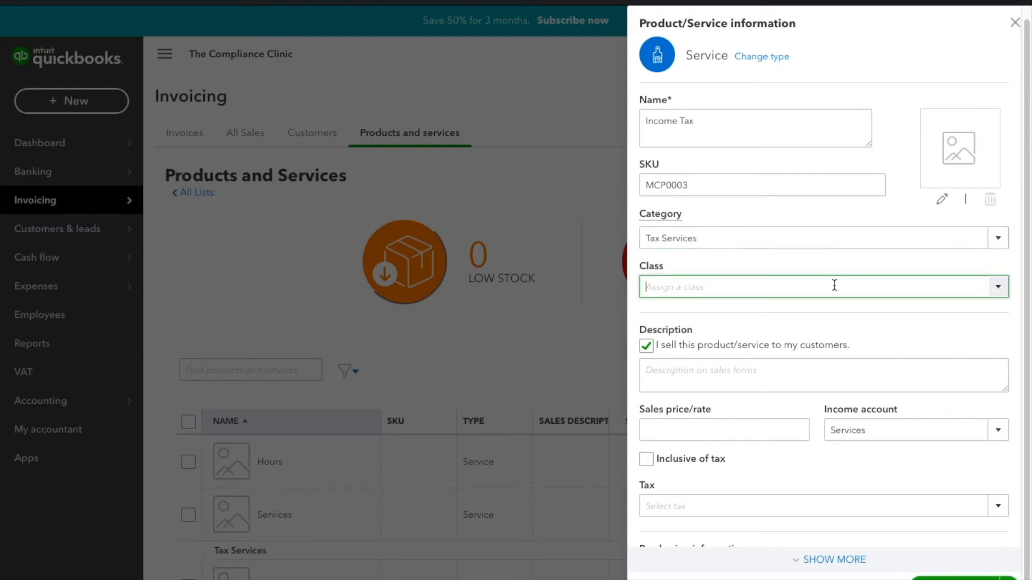
{"action": "left_click", "coordinate": [997, 286]}
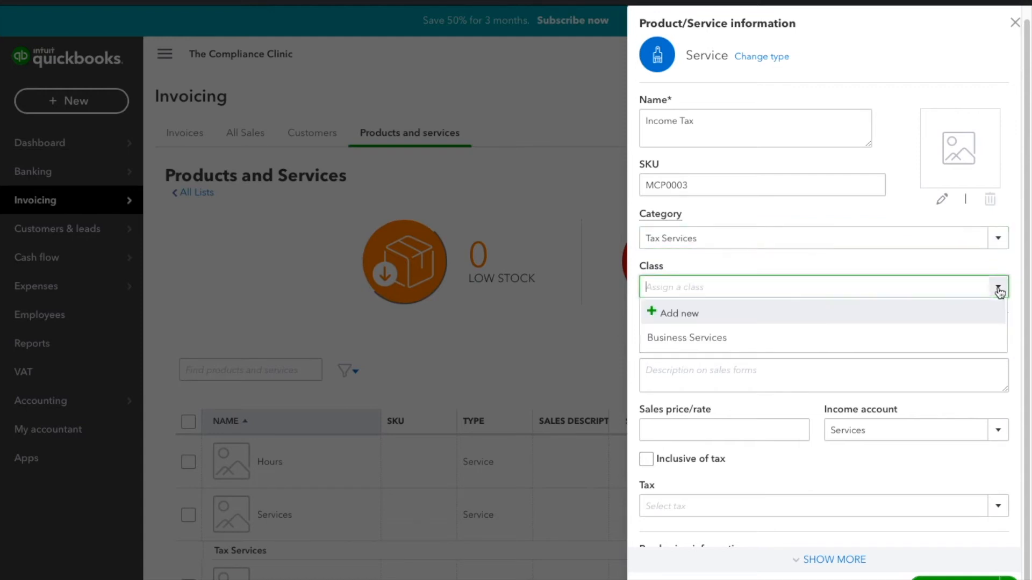
{"action": "left_click", "coordinate": [699, 314]}
{"action": "type", "text": "Individual Services"}
{"action": "left_click", "coordinate": [837, 410]}
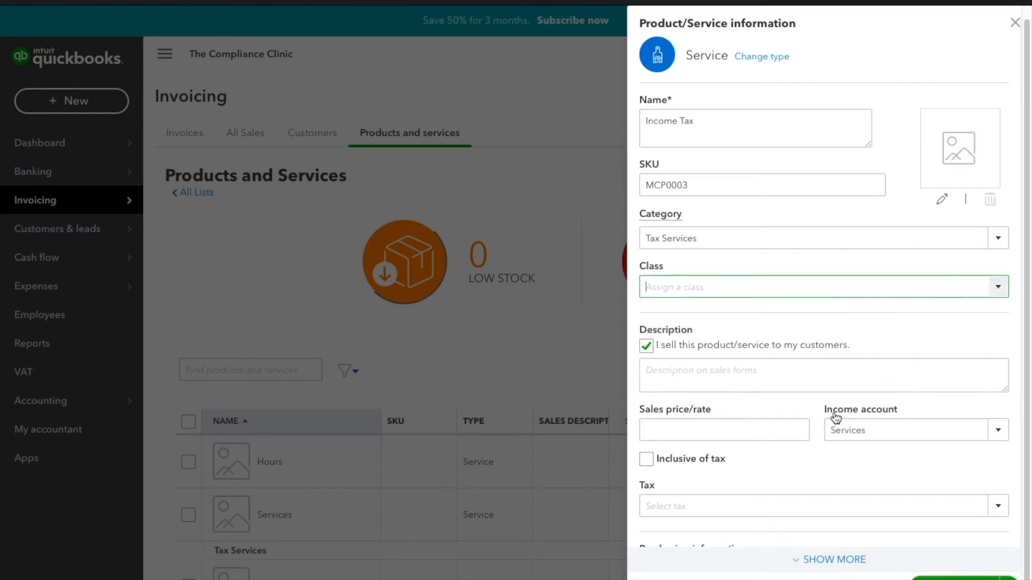
- Enter the sales description "Income Tax - Individual" and set the service's sales price to 450
{"action": "left_click", "coordinate": [747, 373]}
{"action": "type", "text": "Income "}
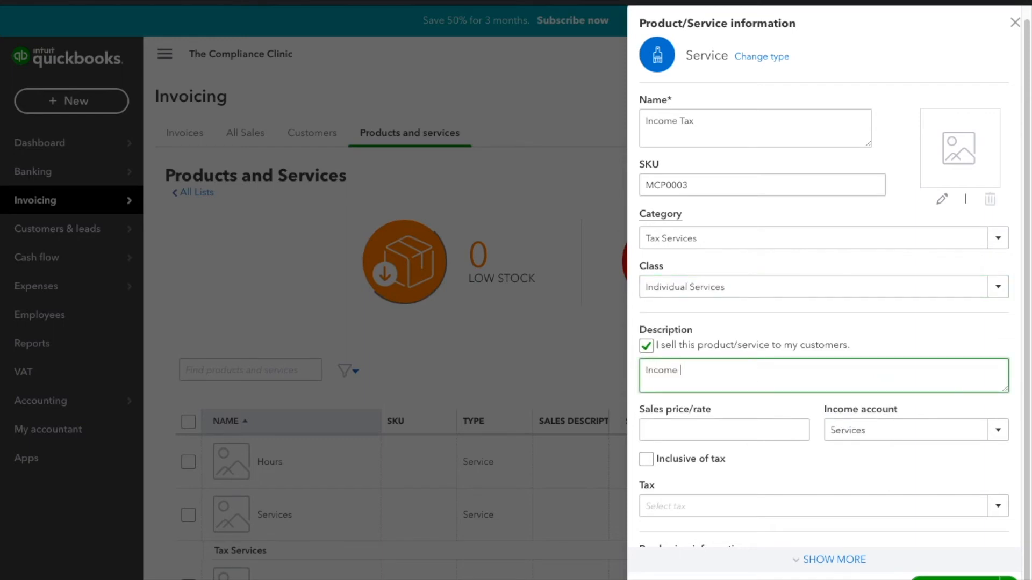
{"action": "type", "text": "Tax - Individual"}
{"action": "left_click", "coordinate": [756, 422]}
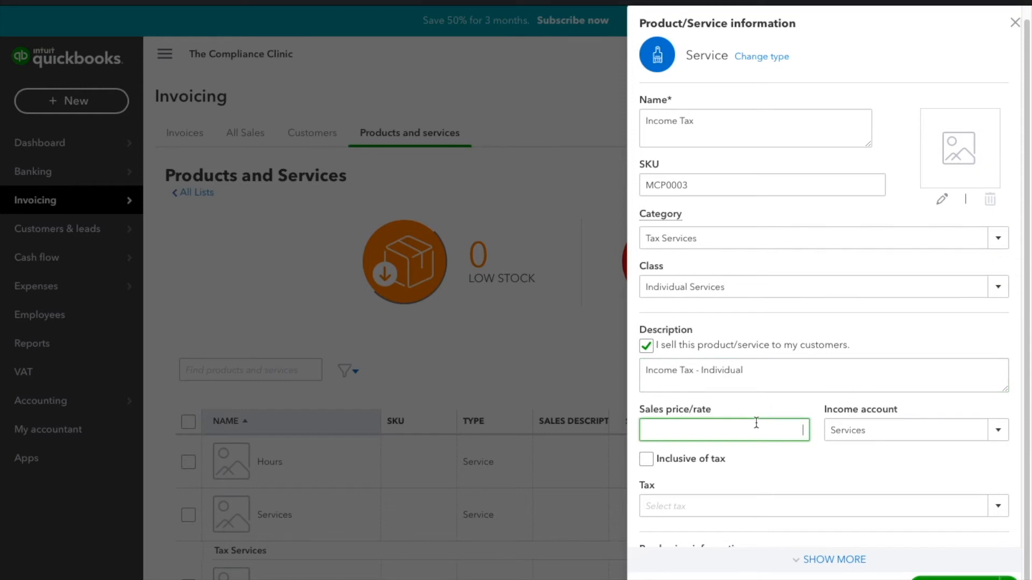
{"action": "type", "text": "450"}
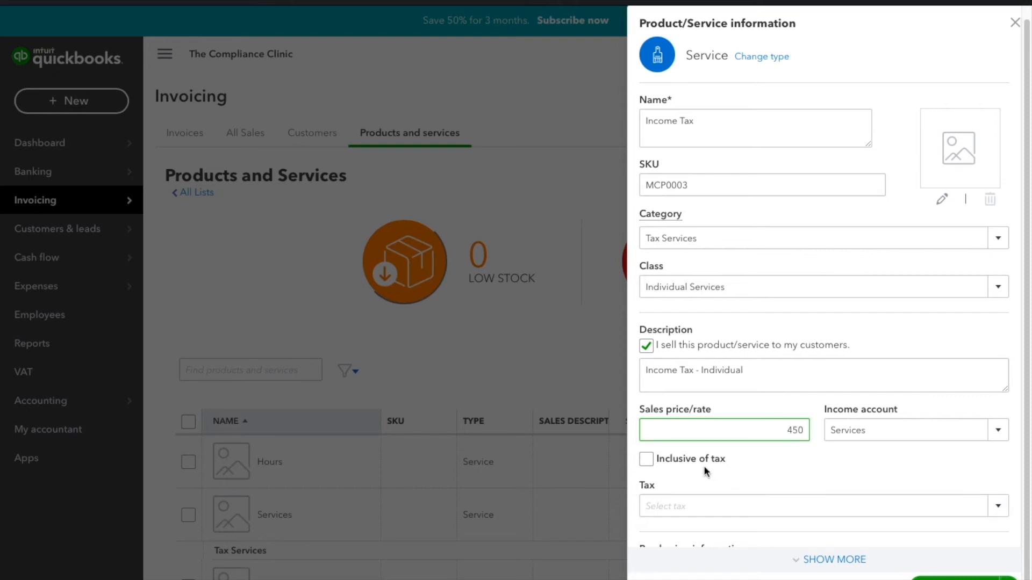
- Set the tax of the service with SKU MCP0003 to Standard and try to save the item
{"action": "scroll", "coordinate": [704, 466], "scroll_direction": "down", "scroll_amount": 1}
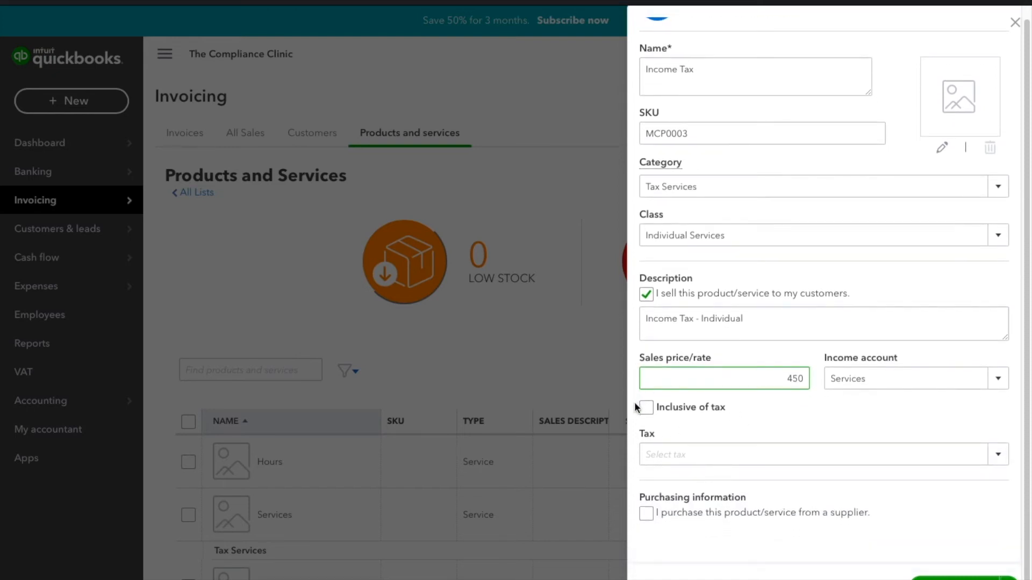
{"action": "left_click", "coordinate": [670, 452]}
{"action": "type", "text": "stand"}
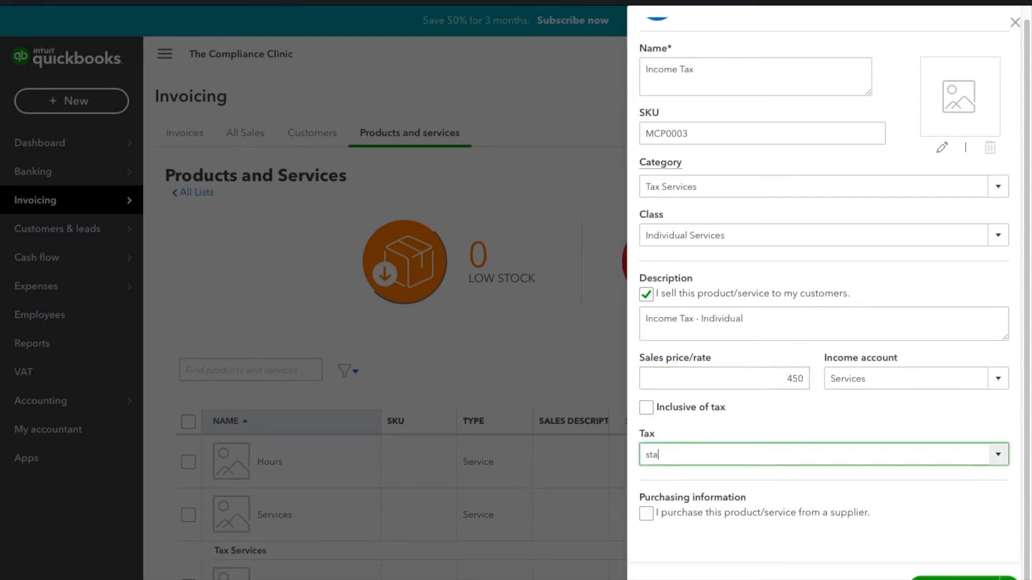
{"action": "left_click", "coordinate": [689, 487]}
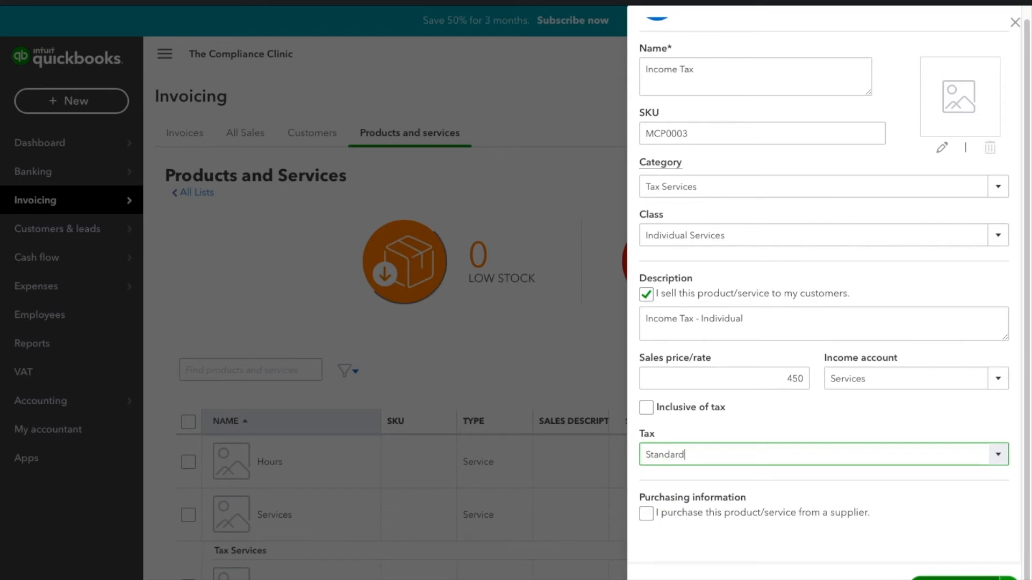
{"action": "left_click", "coordinate": [948, 579]}
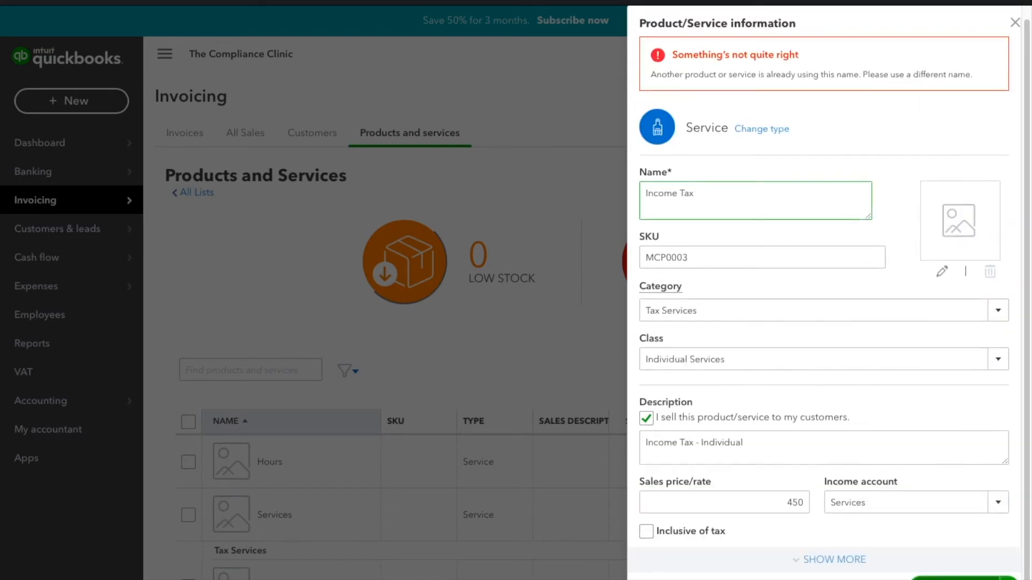
- Rename the service with SKU MCP0003 as "Income Tax - Individual" and save it
{"action": "type", "text": "- Individual"}
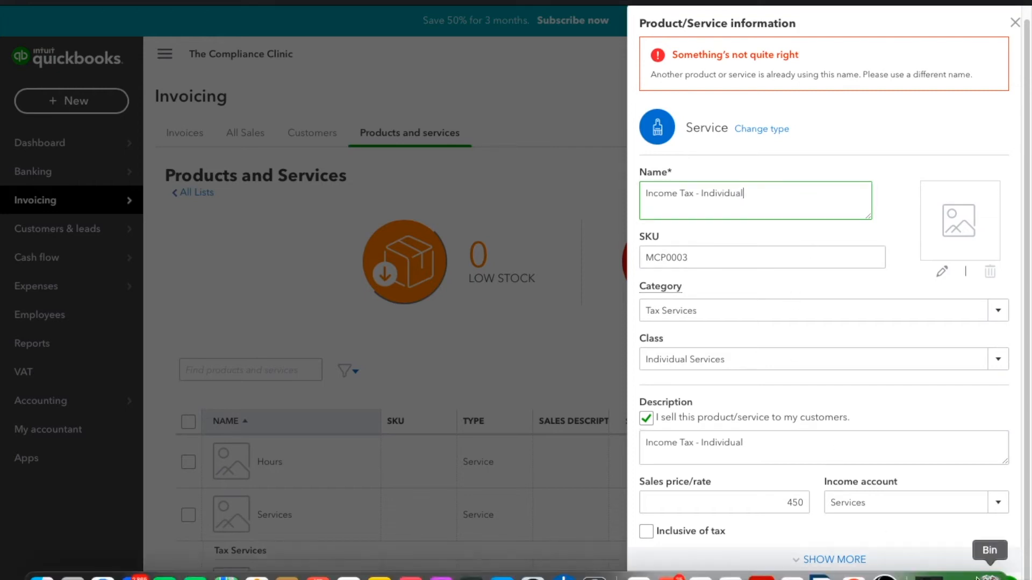
{"action": "left_click", "coordinate": [955, 579]}
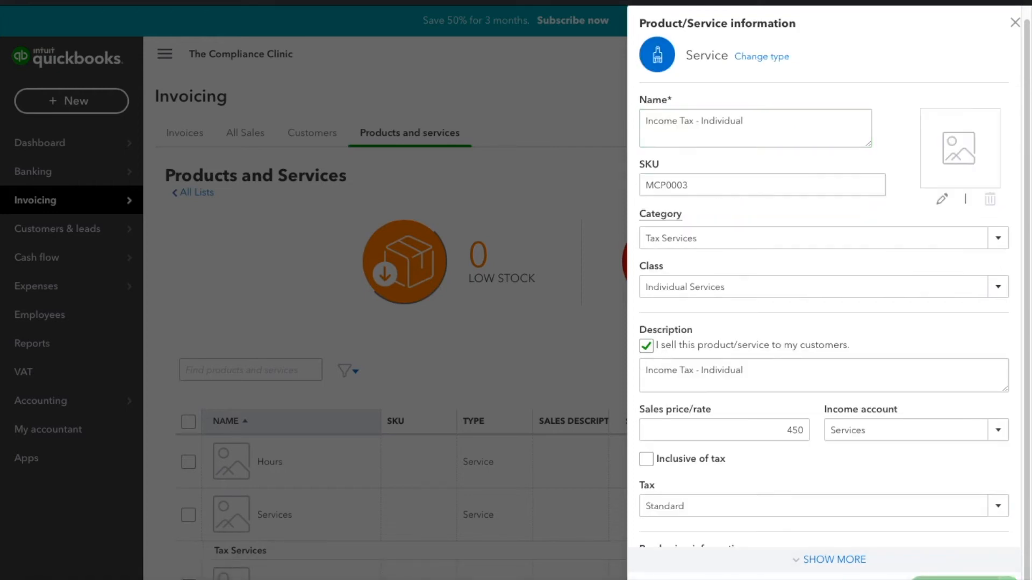
{"action": "scroll", "coordinate": [656, 375], "scroll_direction": "down", "scroll_amount": 3}
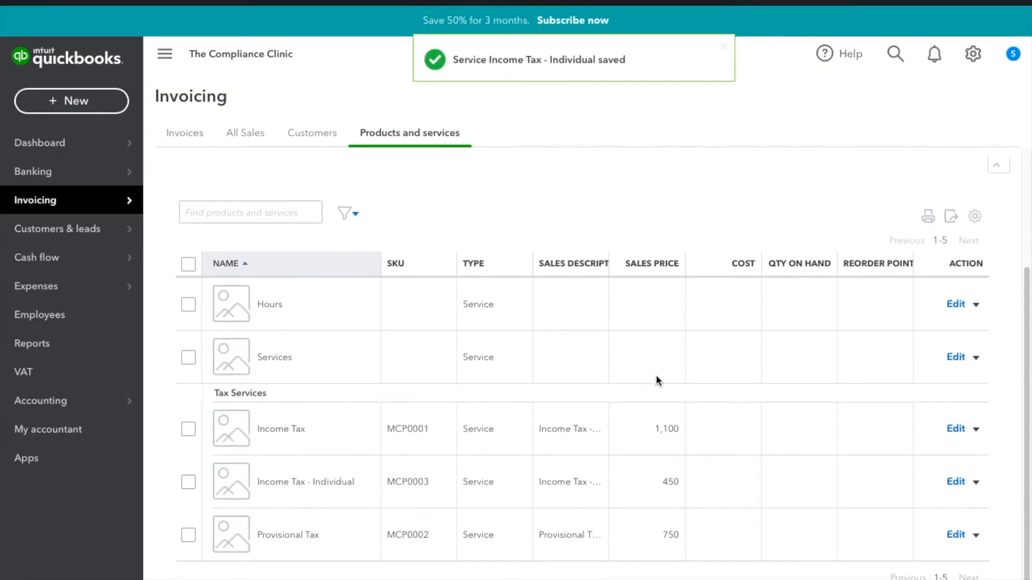
{"action": "scroll", "coordinate": [656, 388], "scroll_direction": "up", "scroll_amount": 3}
{"action": "scroll", "coordinate": [656, 388], "scroll_direction": "down", "scroll_amount": 1}
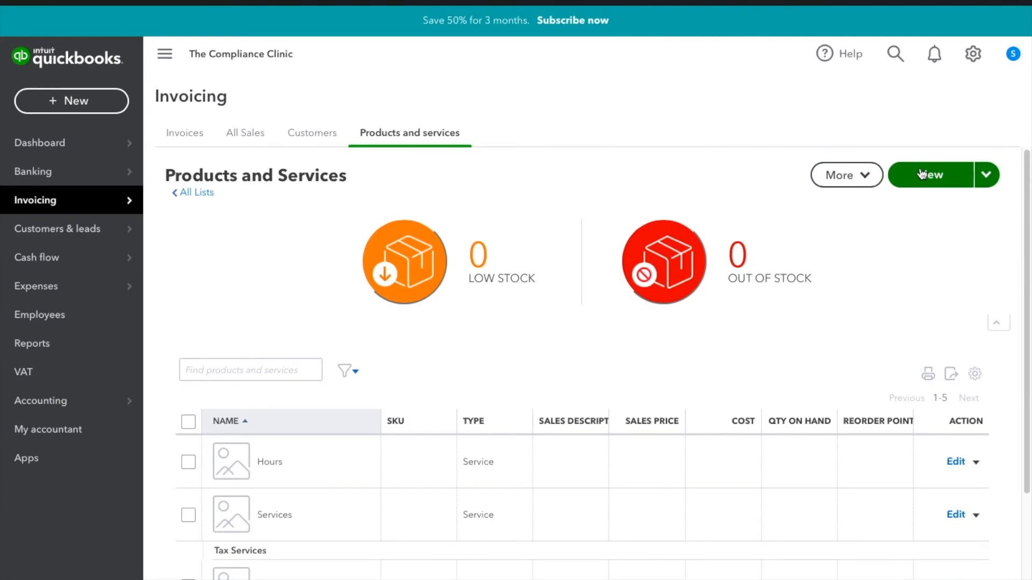
- Start a new item of type Service named "Advisory" with the SKU MCP0004
{"action": "left_click", "coordinate": [952, 179]}
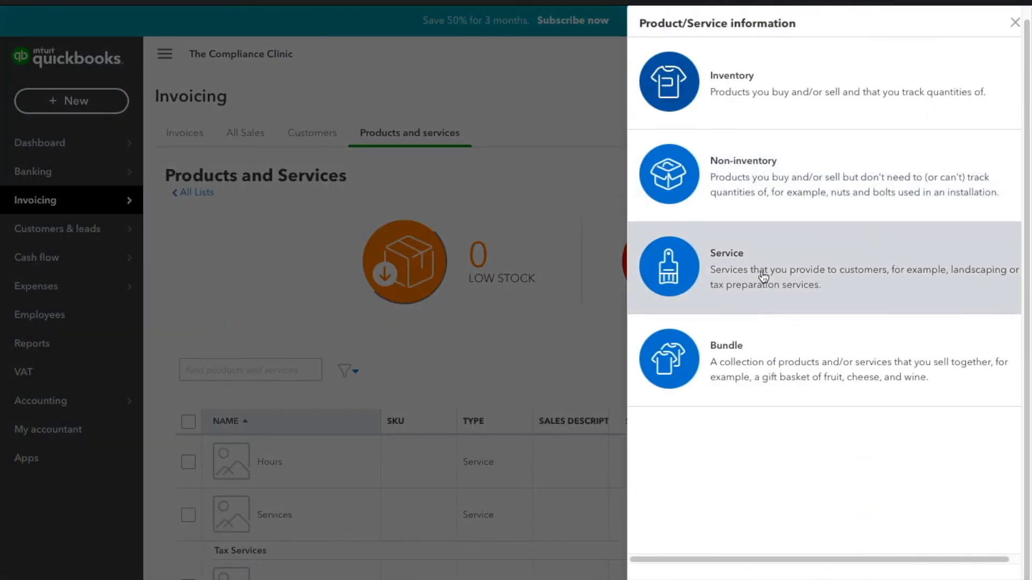
{"action": "left_click", "coordinate": [763, 276]}
{"action": "type", "text": "MCP"}
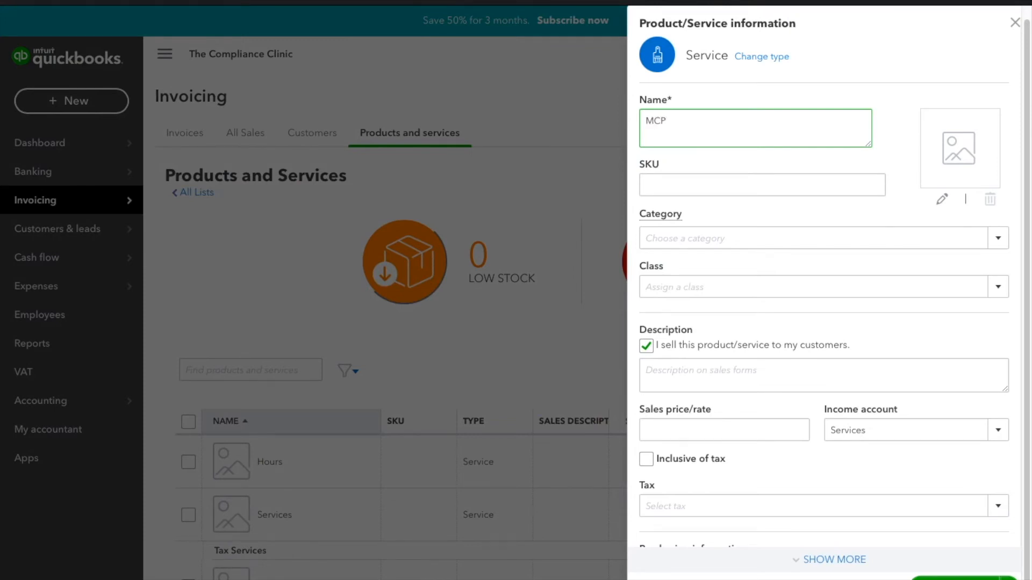
{"action": "key", "text": "BackSpace"}
{"action": "key", "text": "BackSpace"}
{"action": "key", "text": "BackSpace"}
{"action": "type", "text": "Advisory"}
{"action": "key", "text": "Tab"}
{"action": "type", "text": "MCP0"}
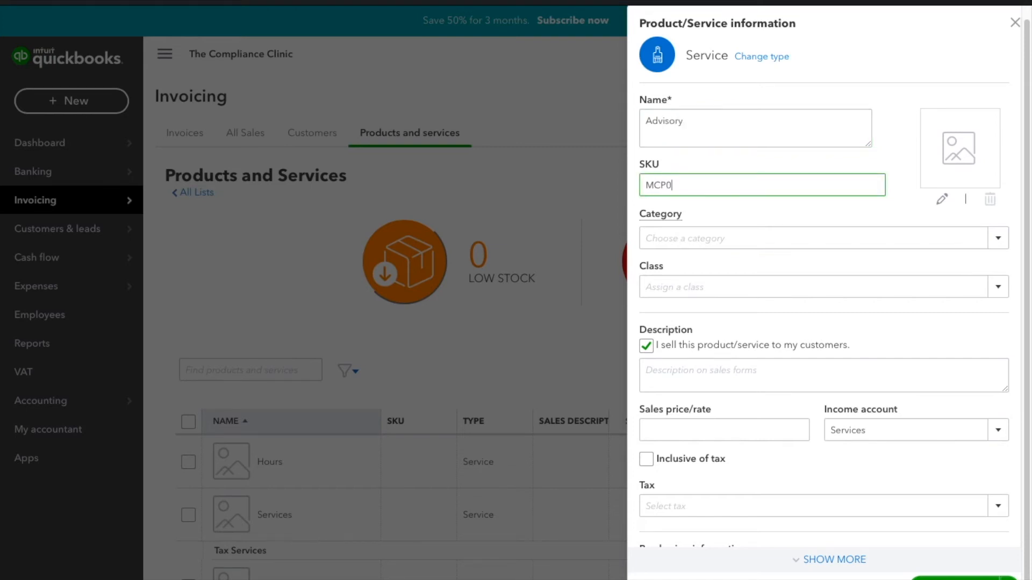
{"action": "type", "text": "004"}
{"action": "key", "text": "Tab"}
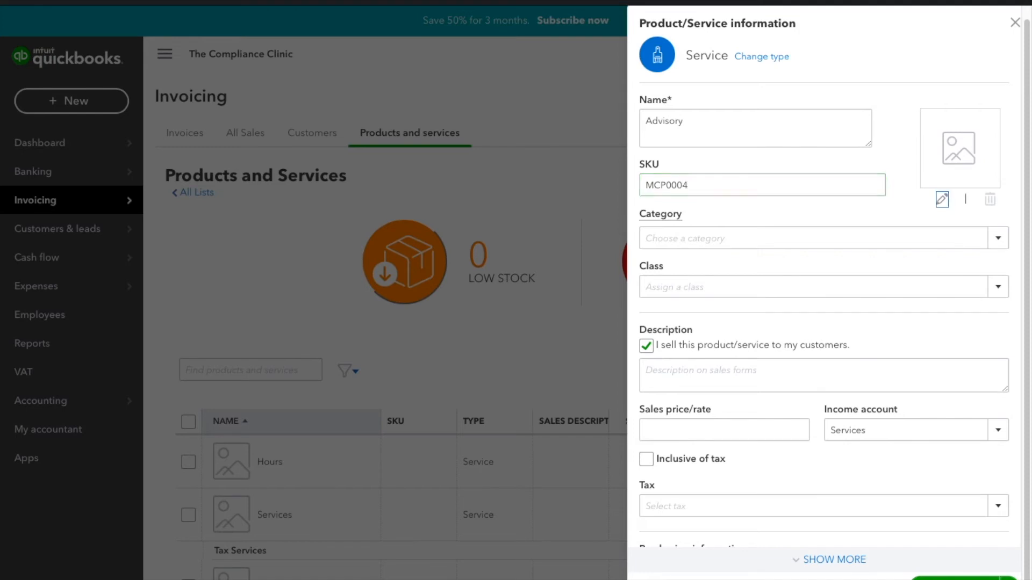
- Create a new category named "Advisory" and assign it to the service with SKU MCP0004
{"action": "left_click", "coordinate": [998, 239]}
{"action": "left_click", "coordinate": [820, 267]}
{"action": "type", "text": "Adiv"}
{"action": "type", "text": "sory"}
{"action": "key", "text": "BackSpace"}
{"action": "key", "text": "BackSpace"}
{"action": "key", "text": "BackSpace"}
{"action": "key", "text": "BackSpace"}
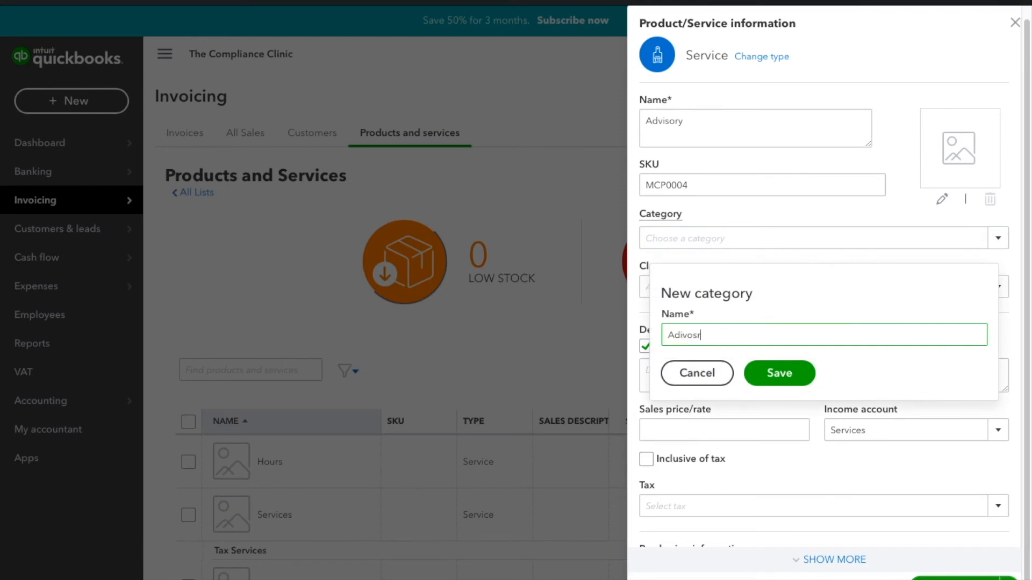
{"action": "key", "text": "BackSpace"}
{"action": "key", "text": "BackSpace"}
{"action": "type", "text": "visory"}
{"action": "left_click", "coordinate": [790, 375]}
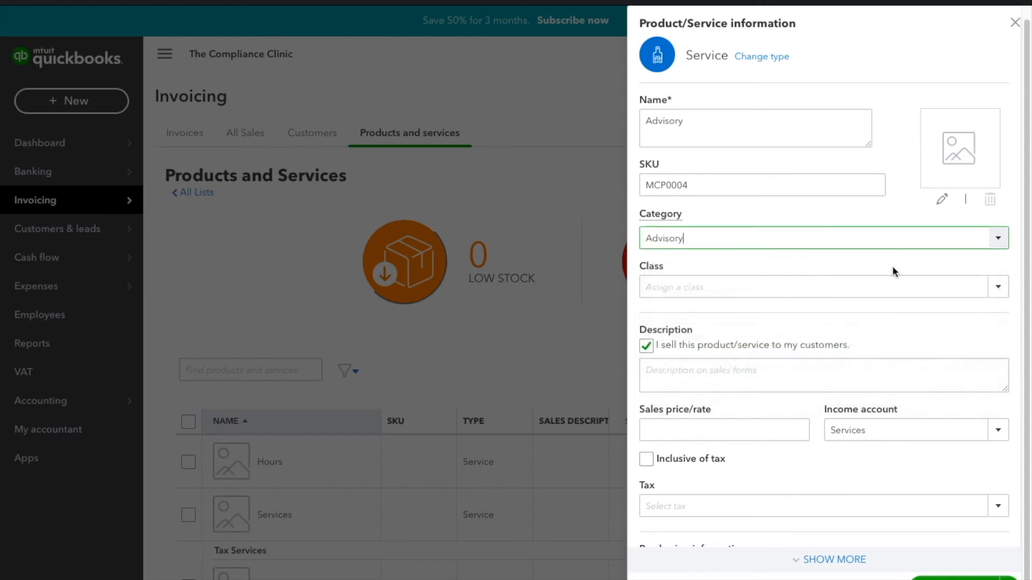
- Assign the class Business Services to the Advisory service and enter the sales description "Business Processes & Training"
{"action": "left_click", "coordinate": [991, 288]}
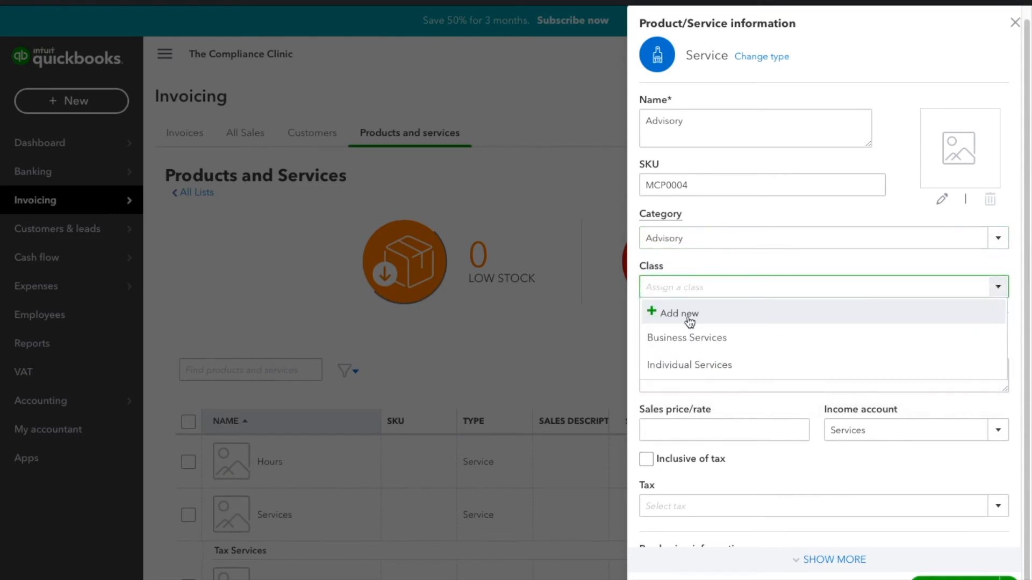
{"action": "left_click", "coordinate": [696, 344]}
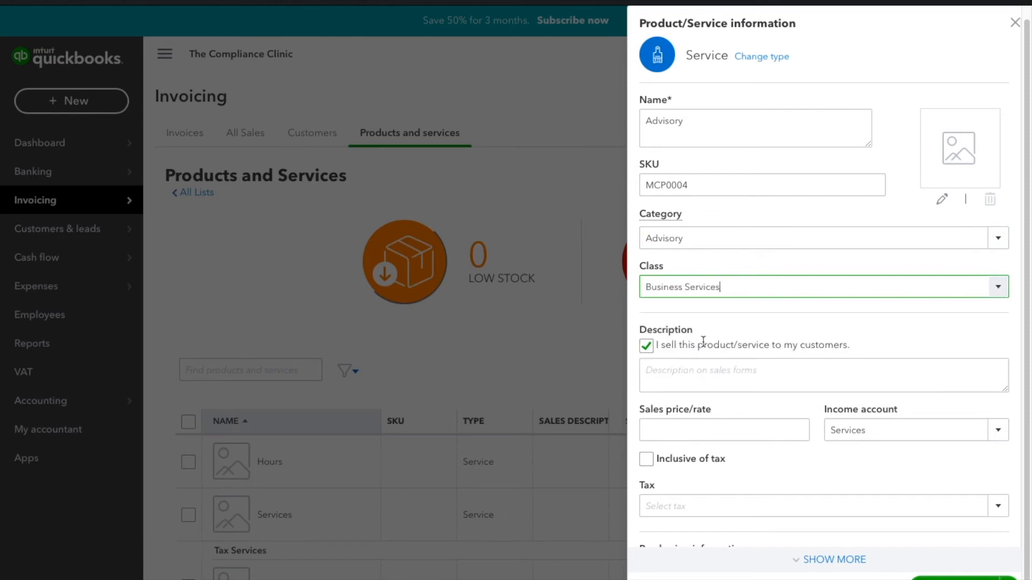
{"action": "left_click", "coordinate": [721, 381]}
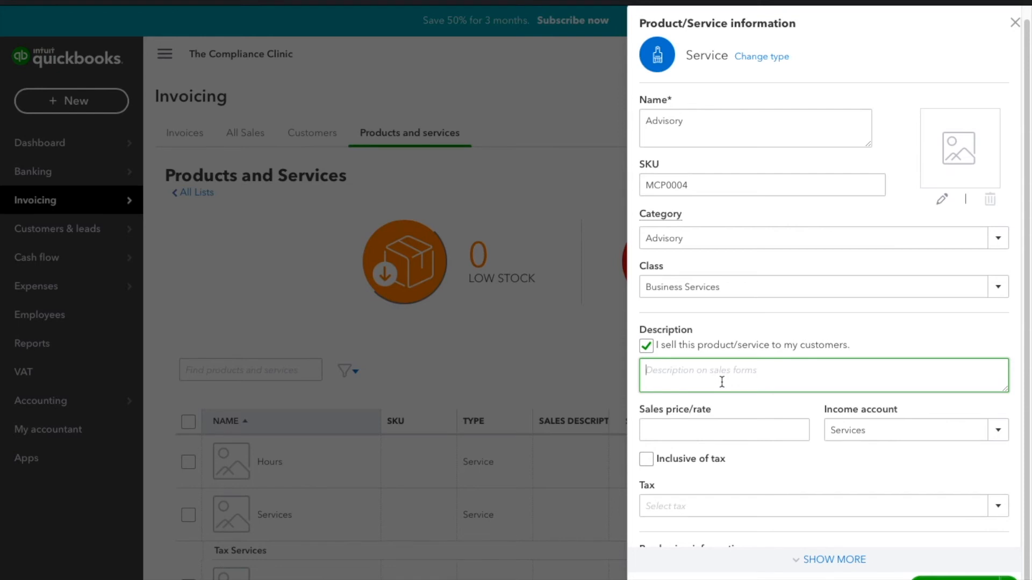
{"action": "type", "text": "Business Processes"}
{"action": "type", "text": "& Training"}
- Set the Advisory service's sales price to 750 with Standard (15%) tax and save the item
{"action": "left_click", "coordinate": [711, 437]}
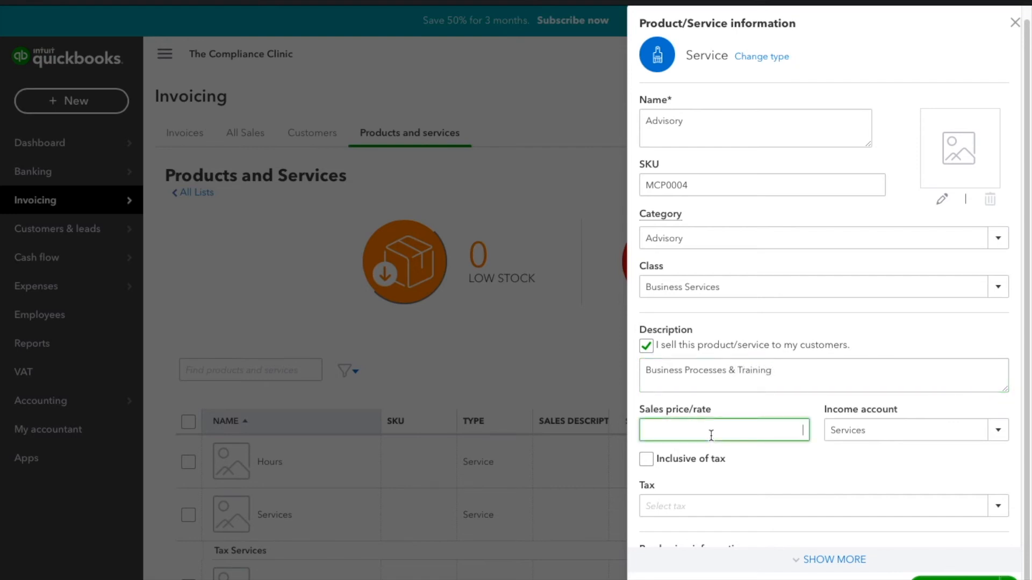
{"action": "type", "text": "750"}
{"action": "left_click", "coordinate": [704, 508]}
{"action": "type", "text": "Standard"}
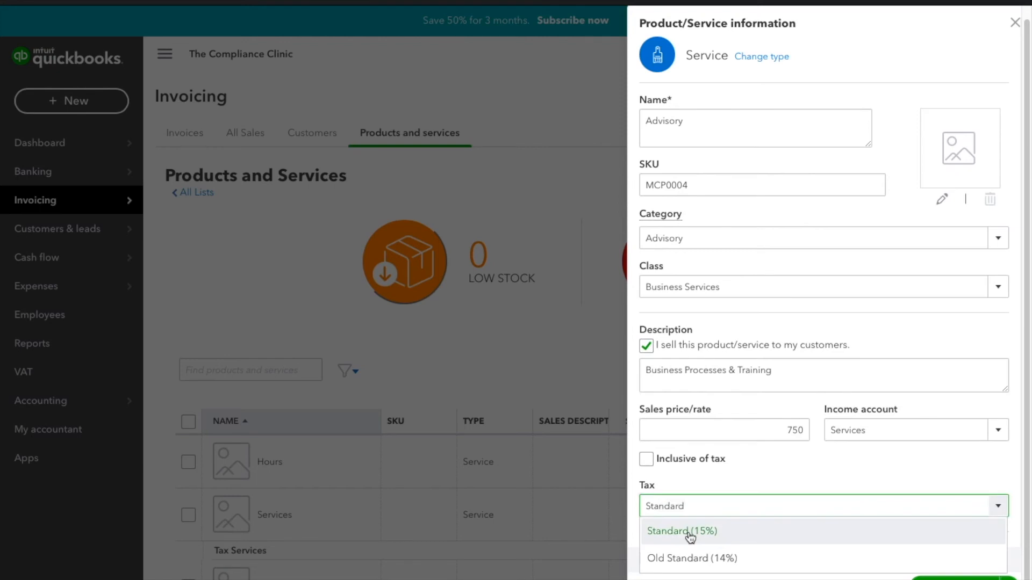
{"action": "left_click", "coordinate": [688, 532]}
{"action": "scroll", "coordinate": [687, 531], "scroll_direction": "down", "scroll_amount": 1}
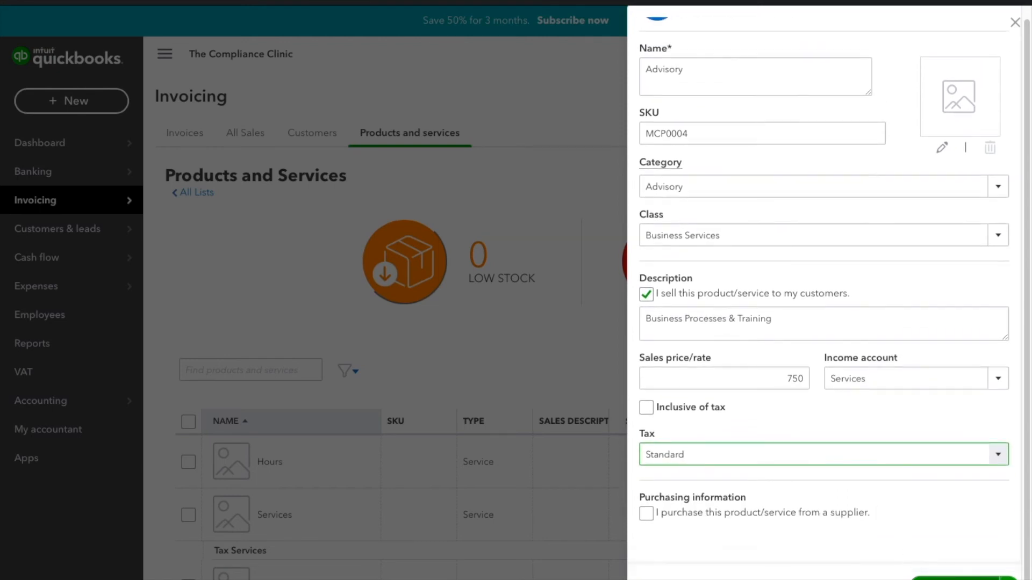
{"action": "left_click", "coordinate": [956, 578]}
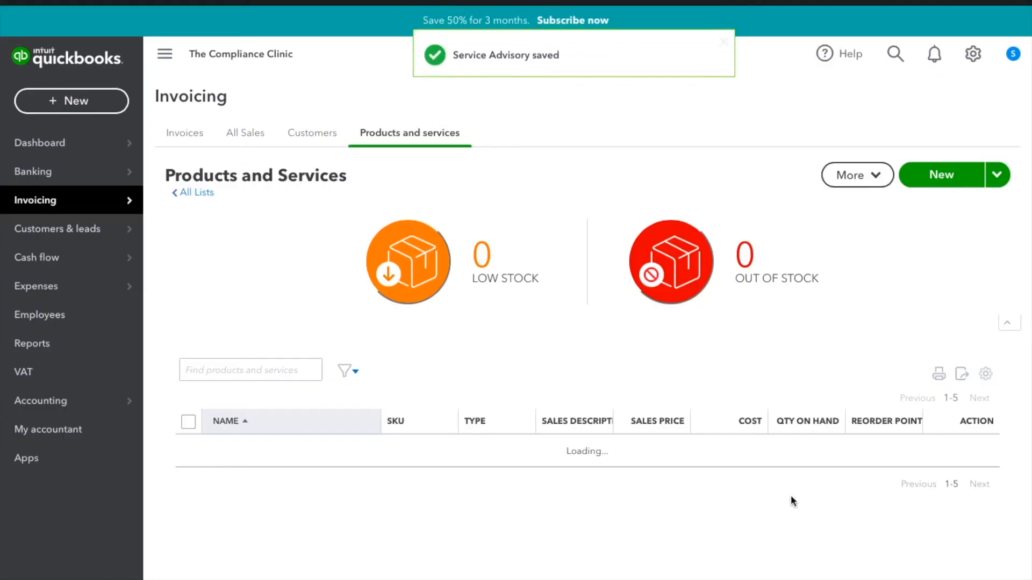
{"action": "scroll", "coordinate": [563, 307], "scroll_direction": "down", "scroll_amount": 4}
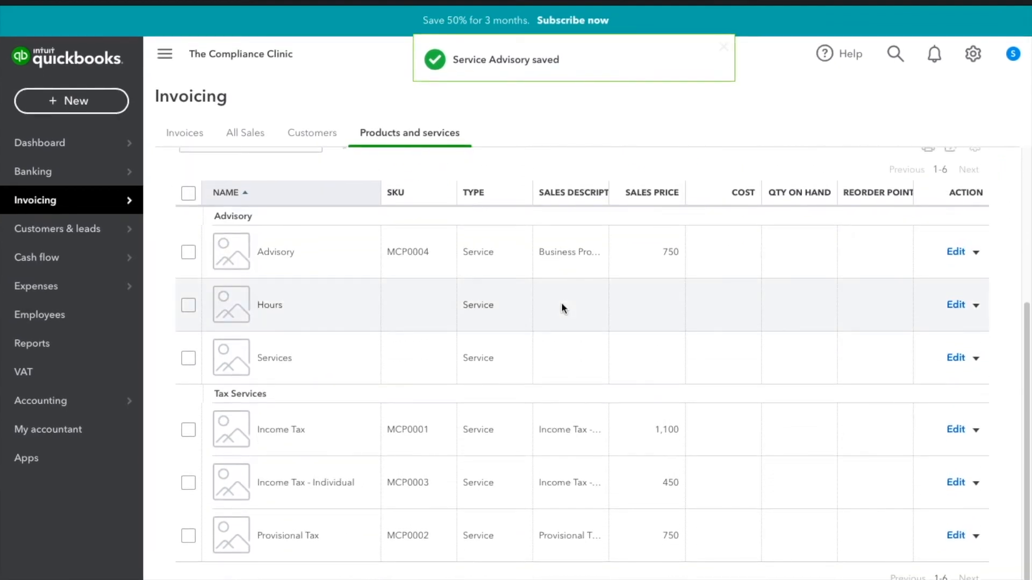
{"action": "scroll", "coordinate": [562, 306], "scroll_direction": "up", "scroll_amount": 4}
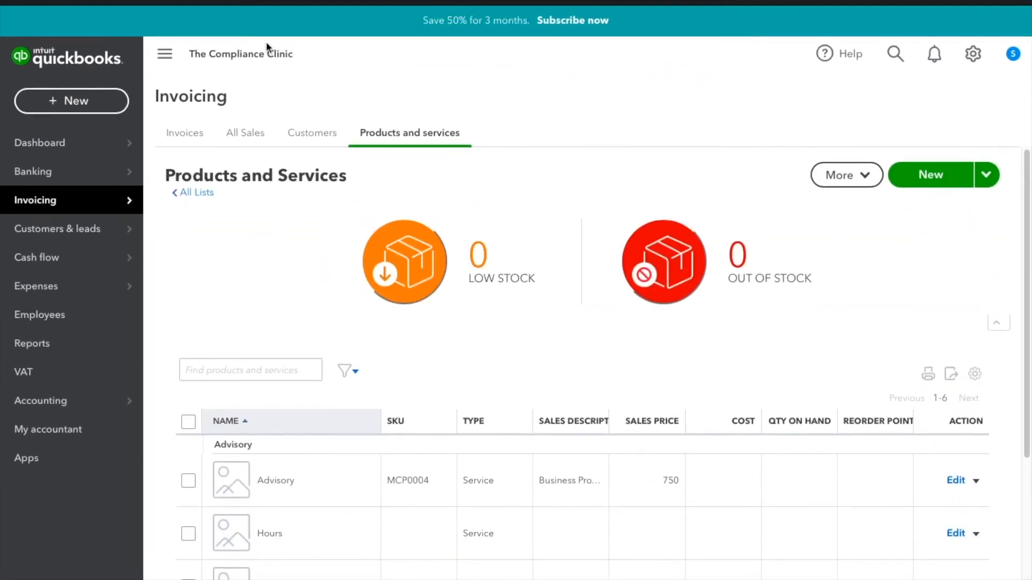
- Start a new quote from the dashboard for the customer XVK Entertainment
{"action": "left_click", "coordinate": [84, 143]}
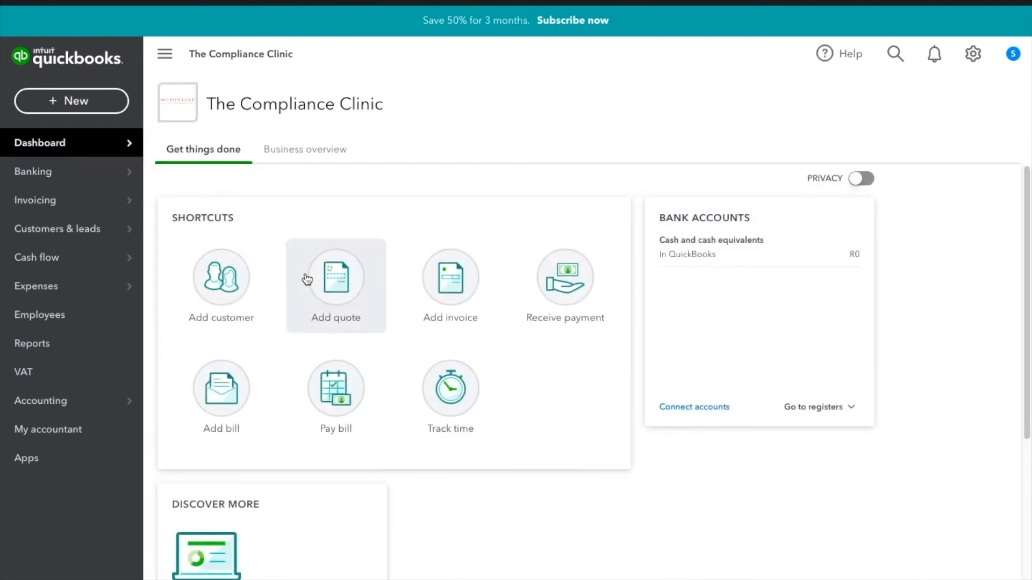
{"action": "left_click", "coordinate": [354, 288]}
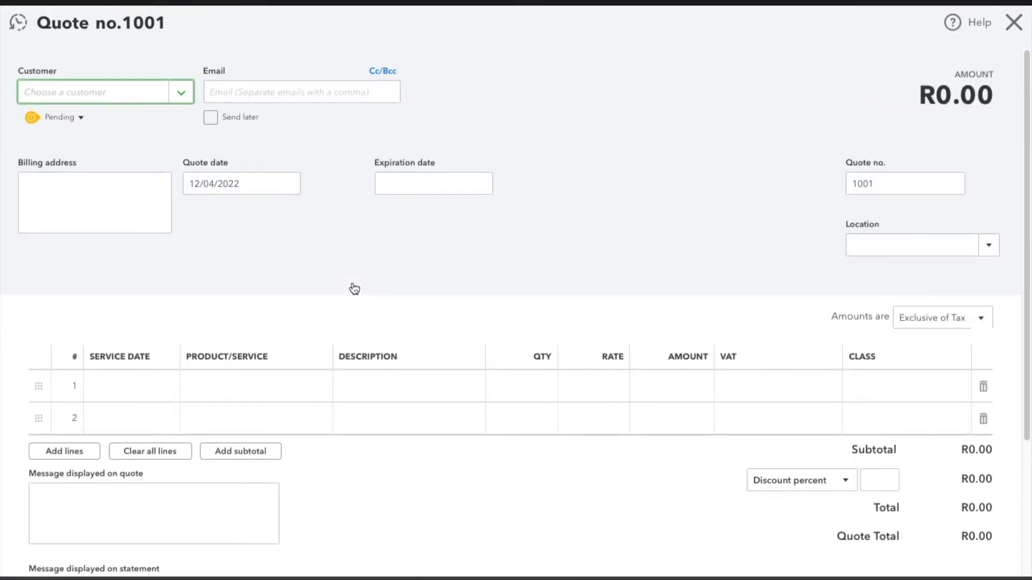
{"action": "left_click", "coordinate": [180, 92]}
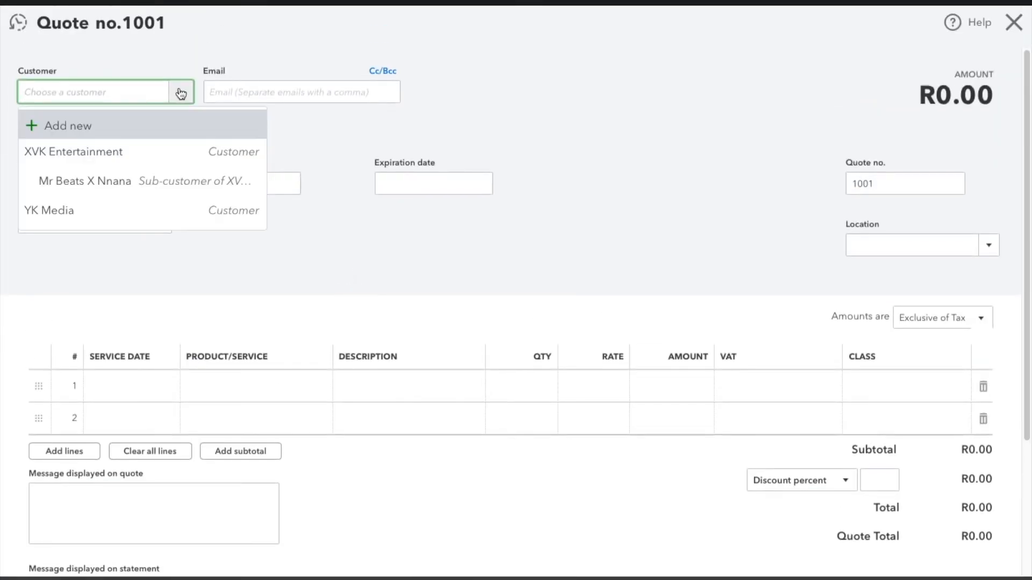
{"action": "left_click", "coordinate": [125, 152]}
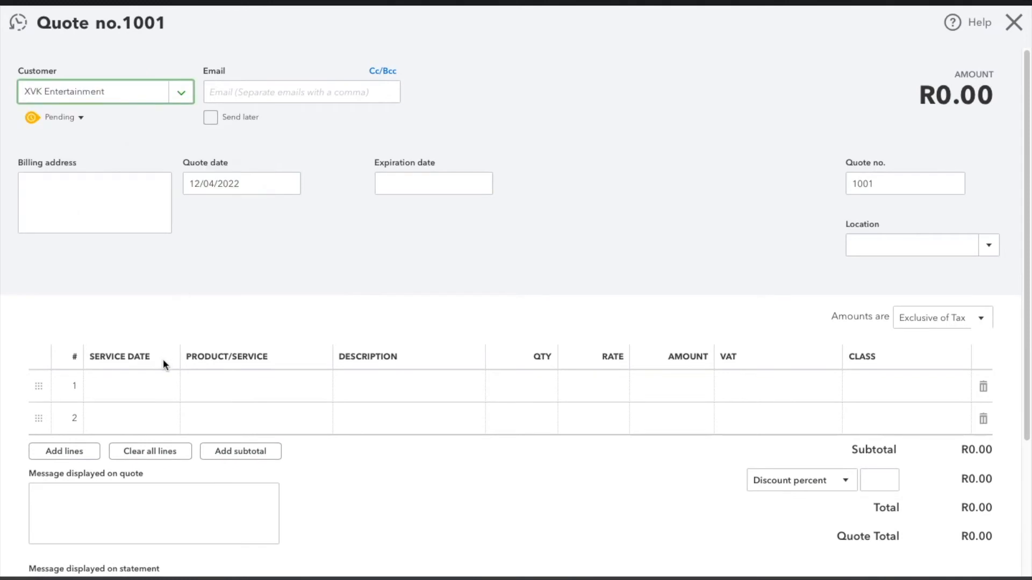
- Add the business Income Tax service with SKU MCP0001 to the quote's first line
{"action": "left_click", "coordinate": [224, 388]}
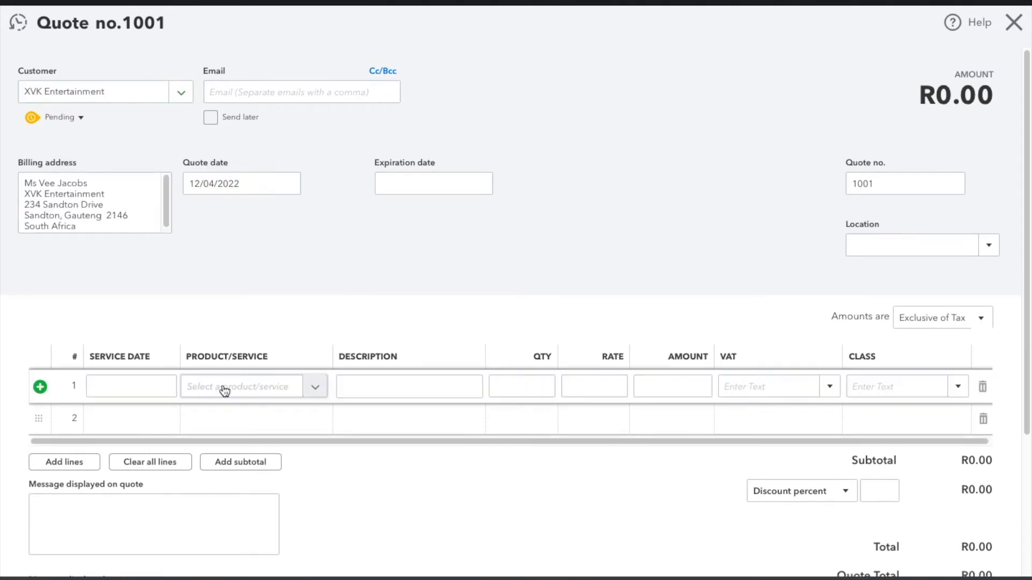
{"action": "left_click", "coordinate": [315, 388]}
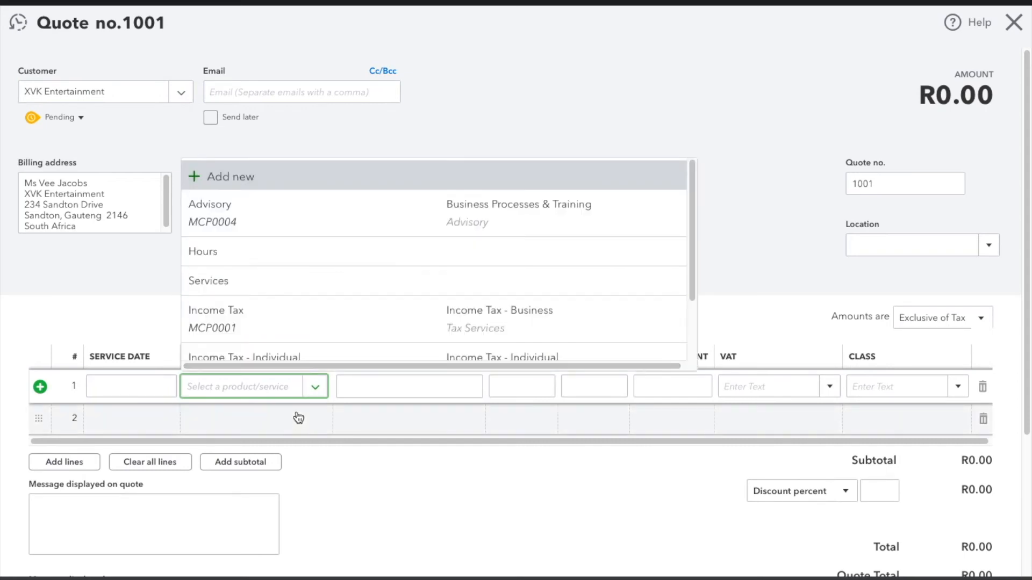
{"action": "scroll", "coordinate": [313, 359], "scroll_direction": "down", "scroll_amount": 1}
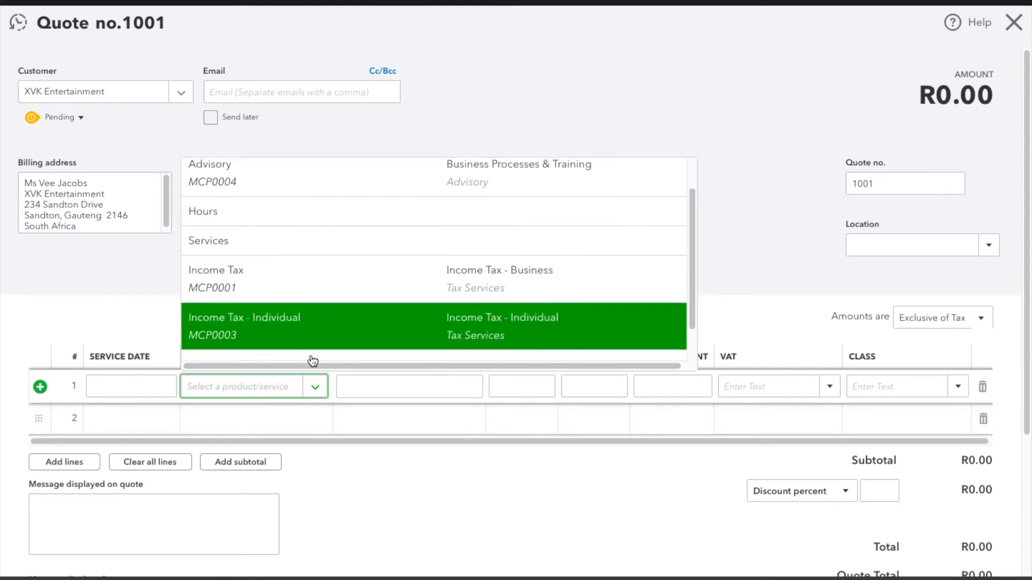
{"action": "left_click", "coordinate": [380, 263]}
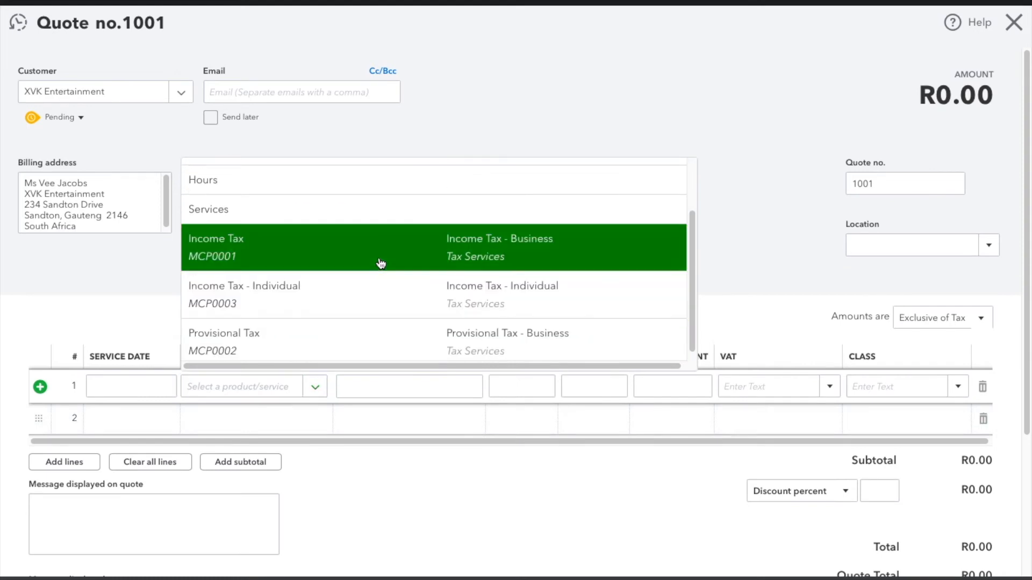
- Set the quantity of the Income Tax line on the quote to 5
{"action": "left_click", "coordinate": [439, 385]}
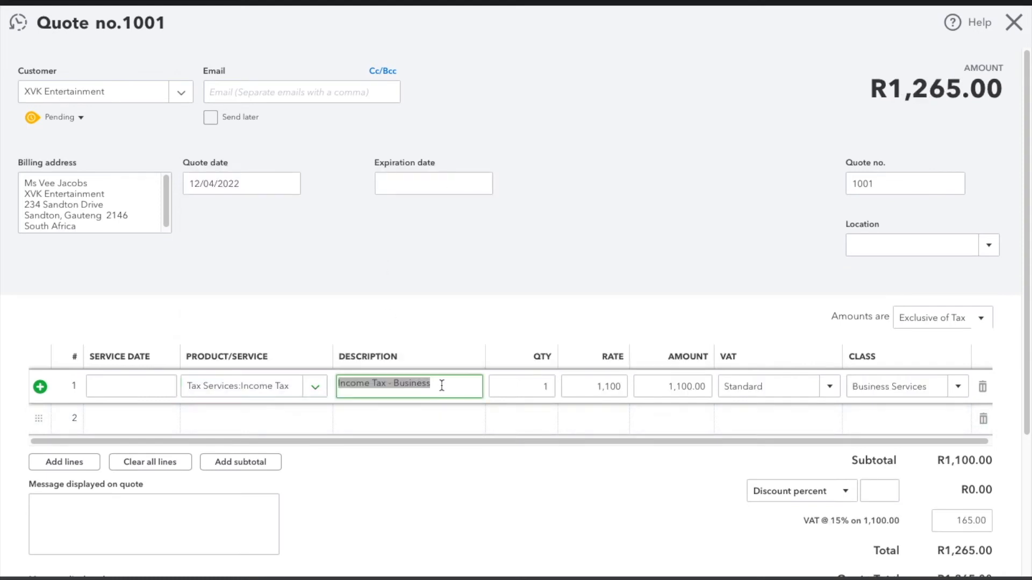
{"action": "left_click", "coordinate": [534, 387]}
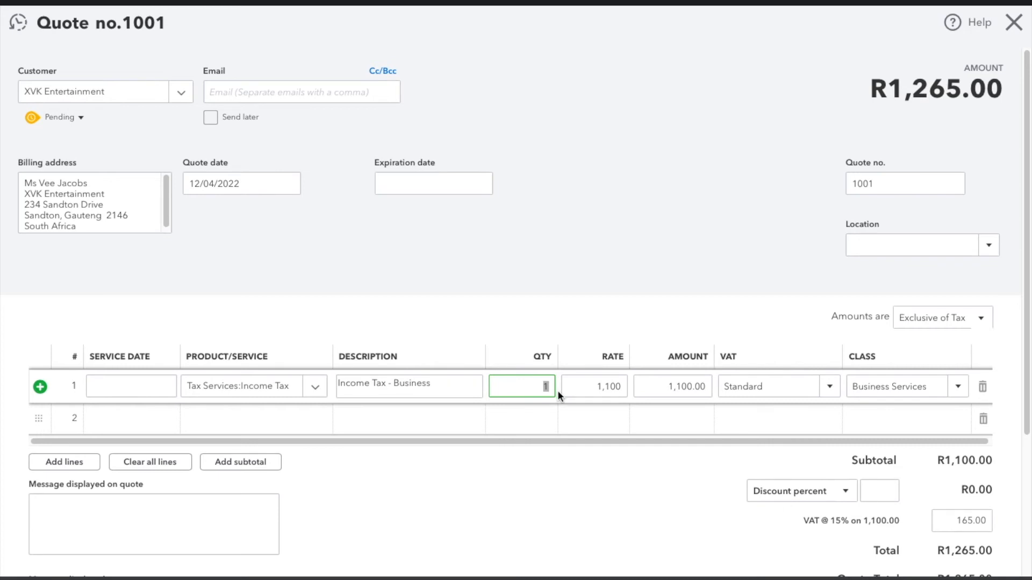
{"action": "type", "text": "5"}
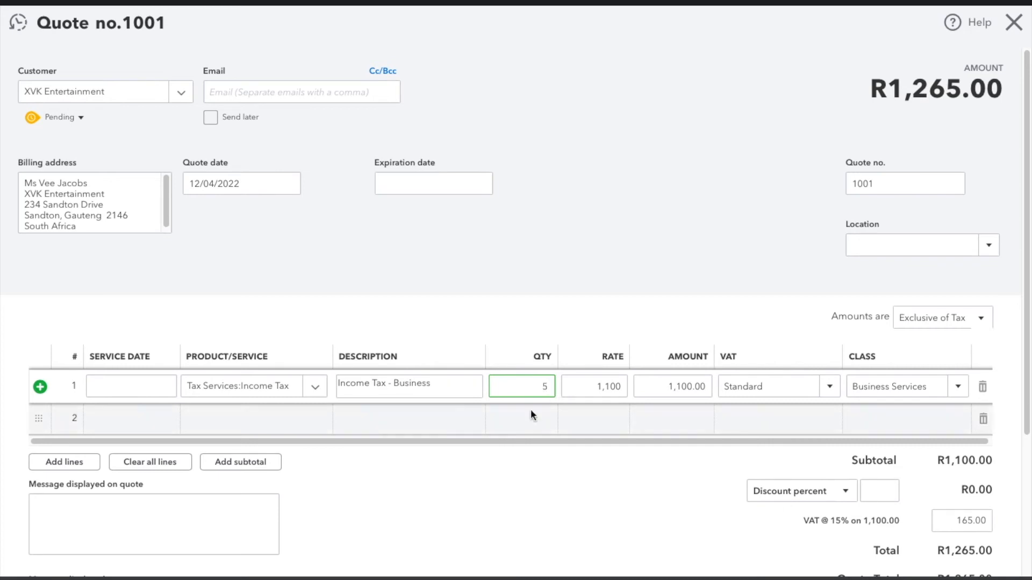
{"action": "key", "text": "Tab"}
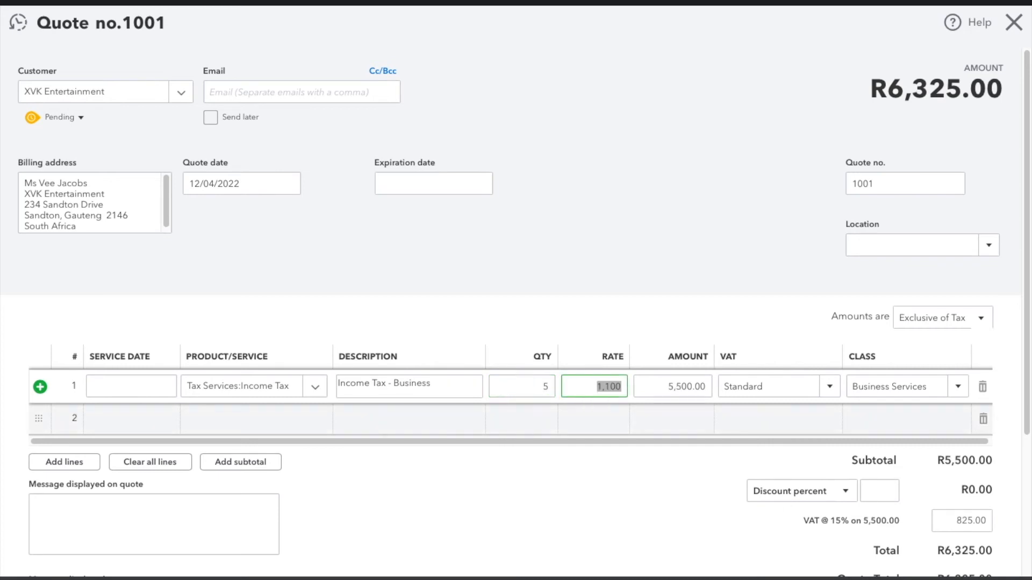
- Try a discount on the quote by switching the discount type to Discount value and entering 500
{"action": "scroll", "coordinate": [515, 311], "scroll_direction": "down", "scroll_amount": 3}
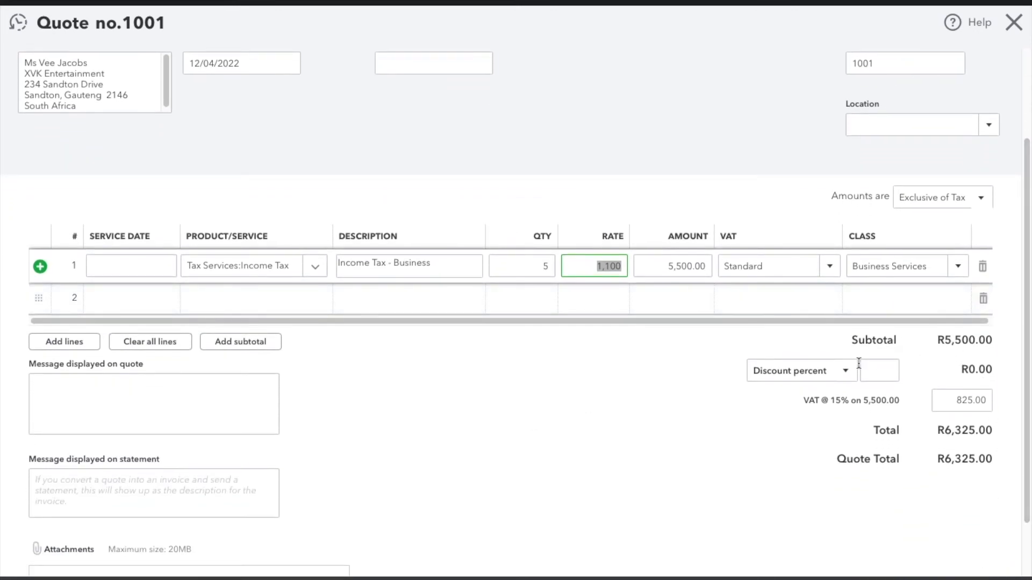
{"action": "left_click", "coordinate": [881, 369]}
{"action": "left_click", "coordinate": [839, 371]}
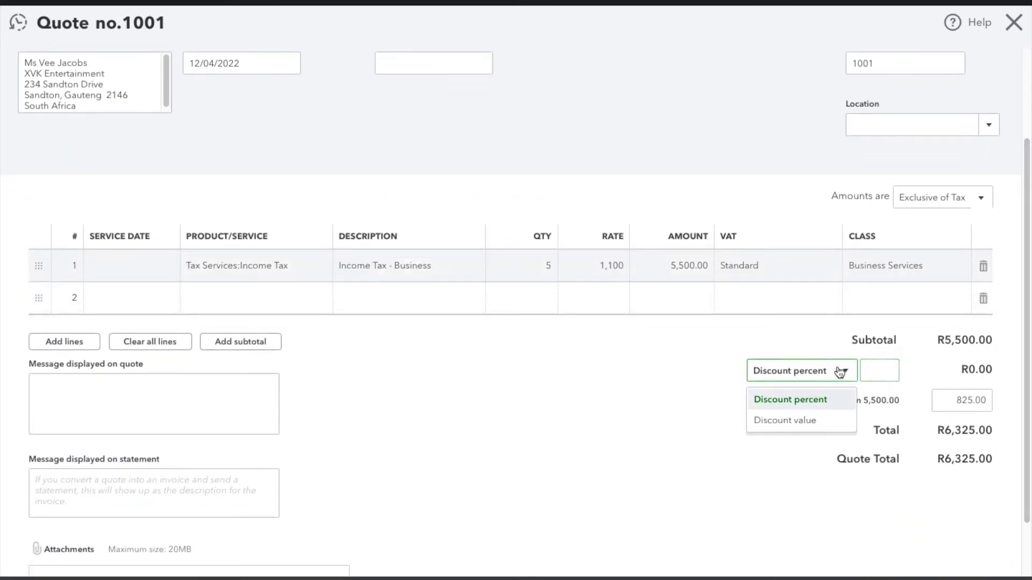
{"action": "left_click", "coordinate": [822, 422]}
{"action": "left_click", "coordinate": [873, 360]}
{"action": "type", "text": "500"}
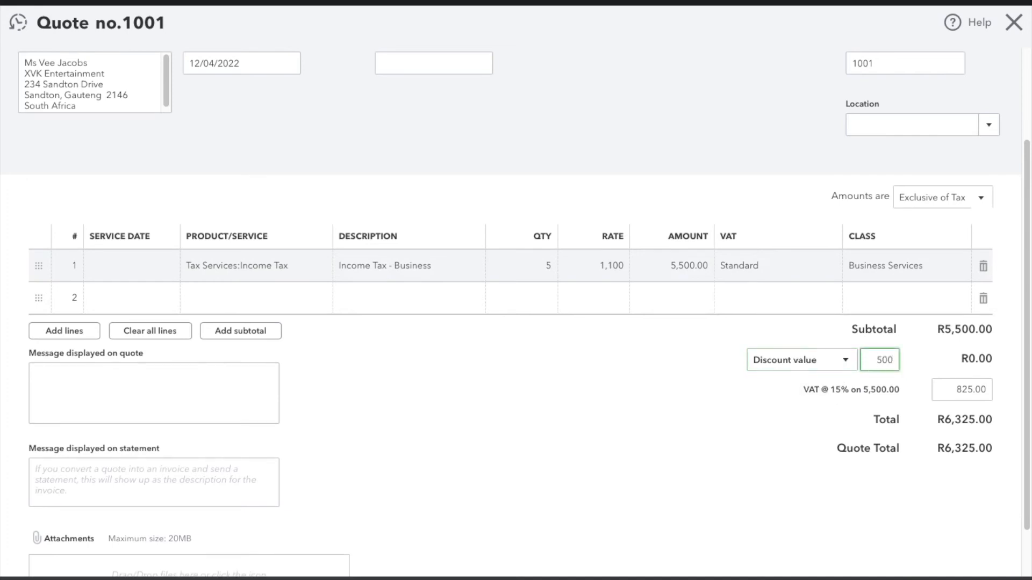
- Clear the discount amount on the quote and restore the Discount percent type
{"action": "key", "text": "BackSpace"}
{"action": "key", "text": "BackSpace"}
{"action": "key", "text": "BackSpace"}
{"action": "left_click", "coordinate": [832, 355]}
{"action": "left_click", "coordinate": [792, 392]}
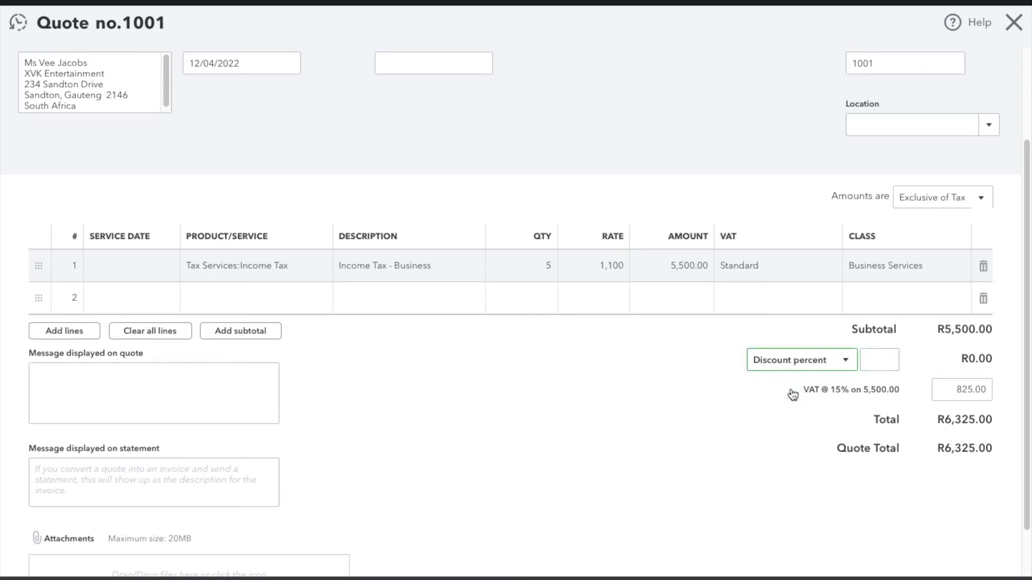
- Save and close the XVK Entertainment quote
{"action": "scroll", "coordinate": [811, 420], "scroll_direction": "up", "scroll_amount": 2}
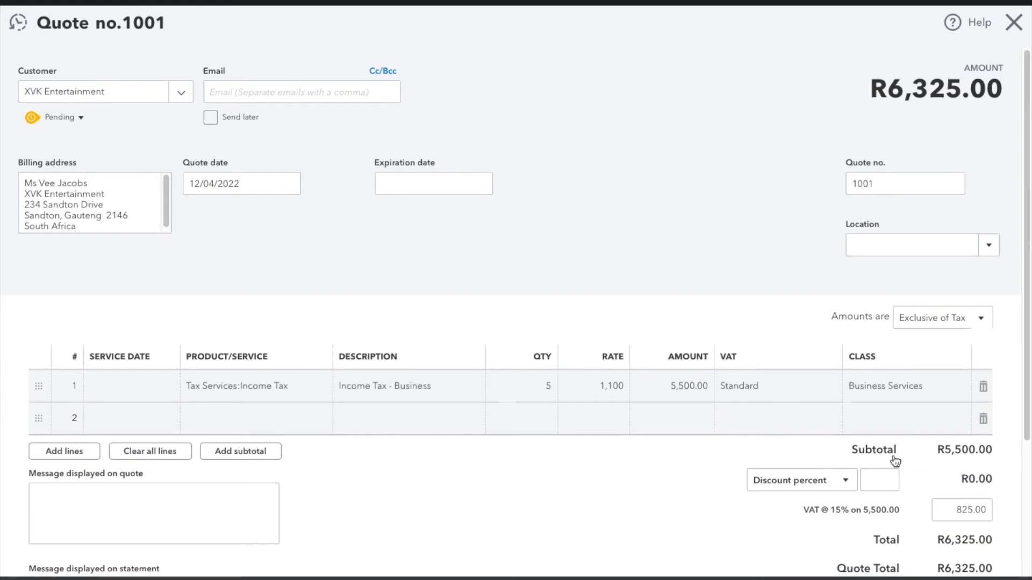
{"action": "left_click", "coordinate": [1009, 578]}
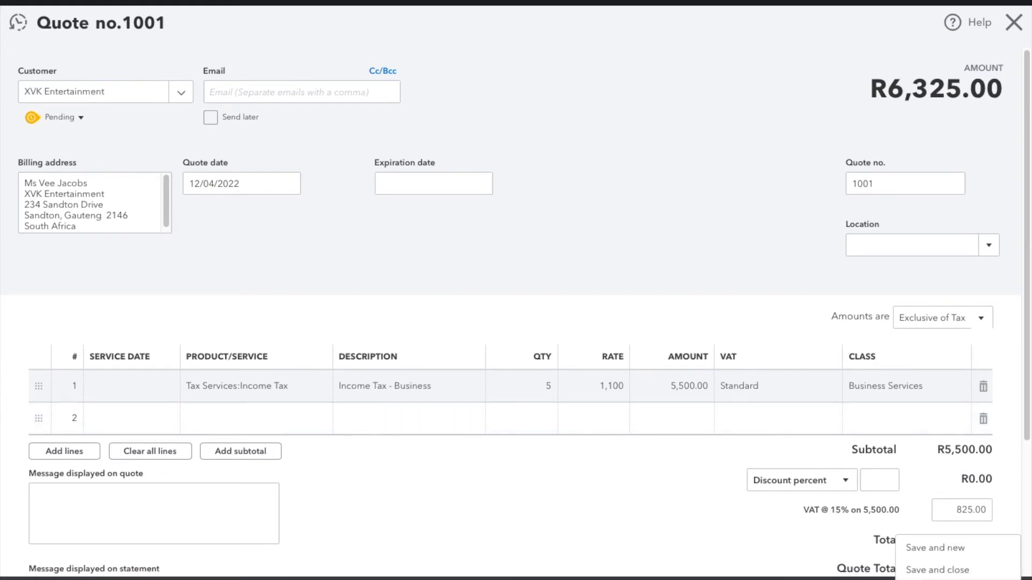
{"action": "left_click", "coordinate": [680, 489]}
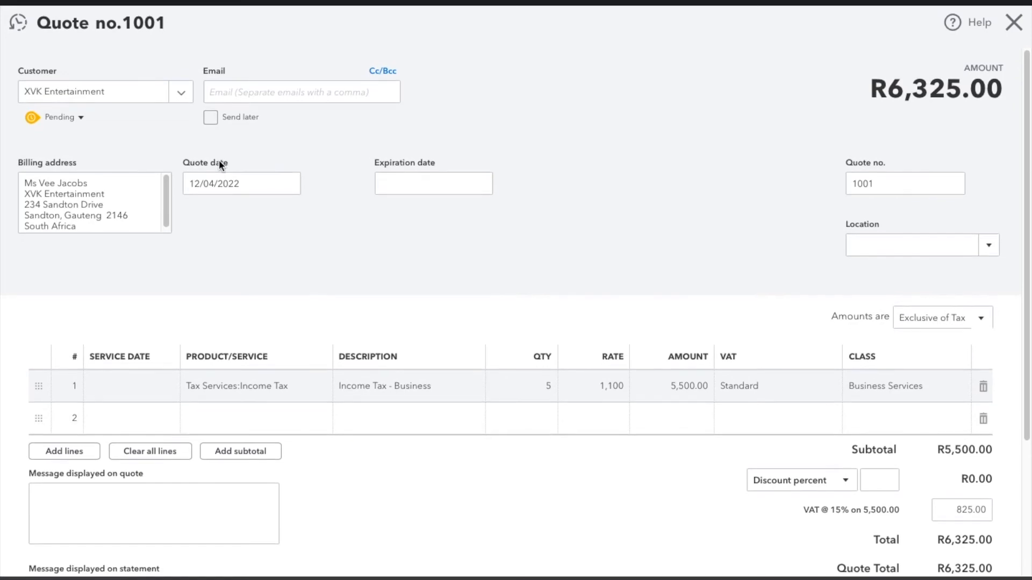
{"action": "scroll", "coordinate": [219, 161], "scroll_direction": "down", "scroll_amount": 1}
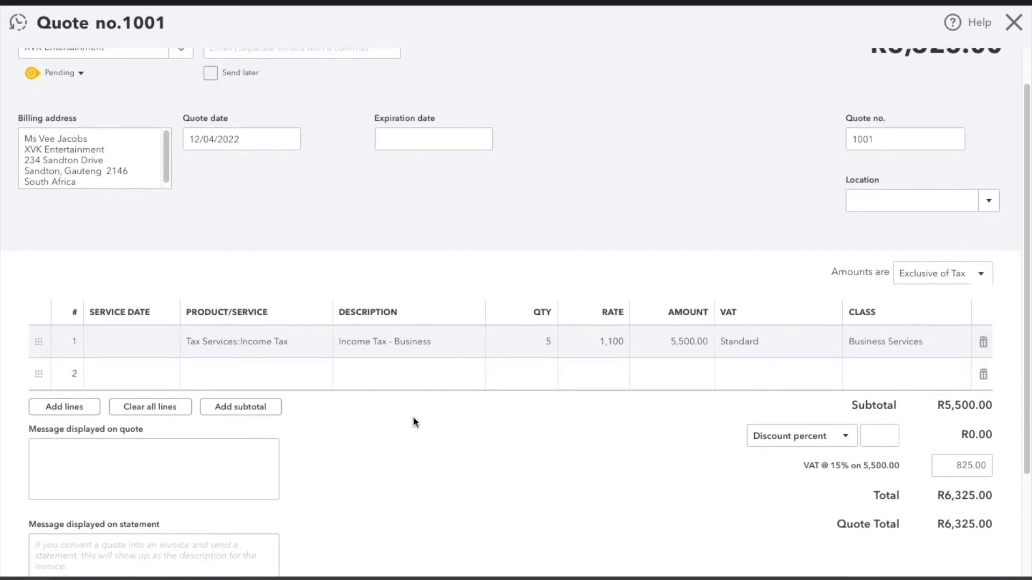
{"action": "scroll", "coordinate": [413, 417], "scroll_direction": "down", "scroll_amount": 3}
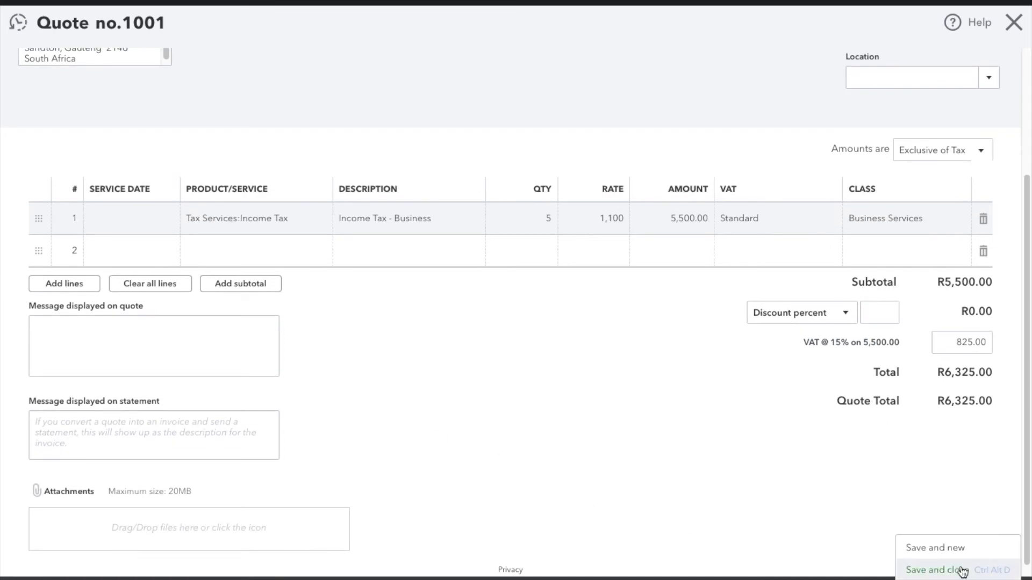
{"action": "left_click", "coordinate": [929, 576]}
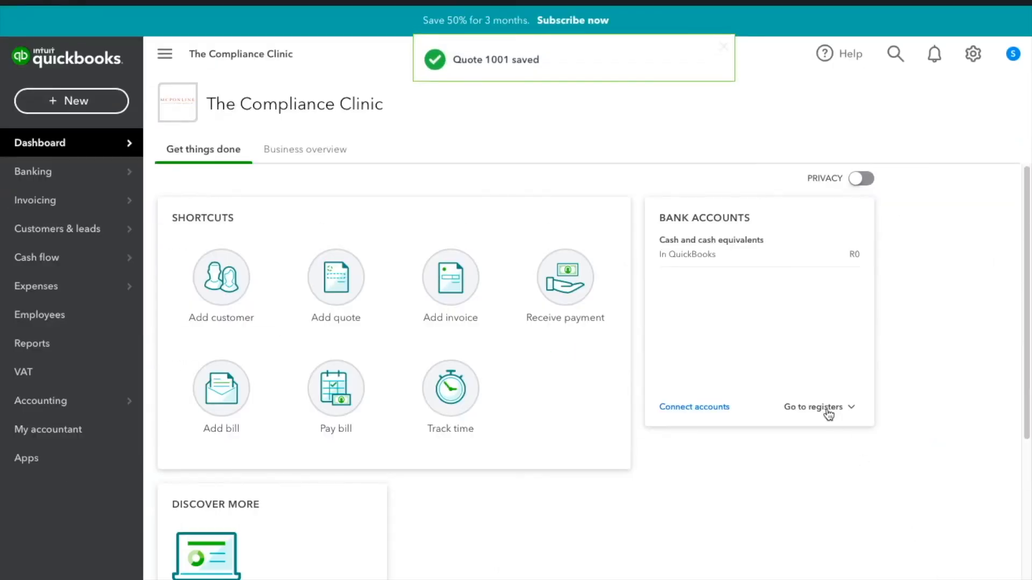
- Start a new quote for the customer YK Media
{"action": "left_click", "coordinate": [83, 102]}
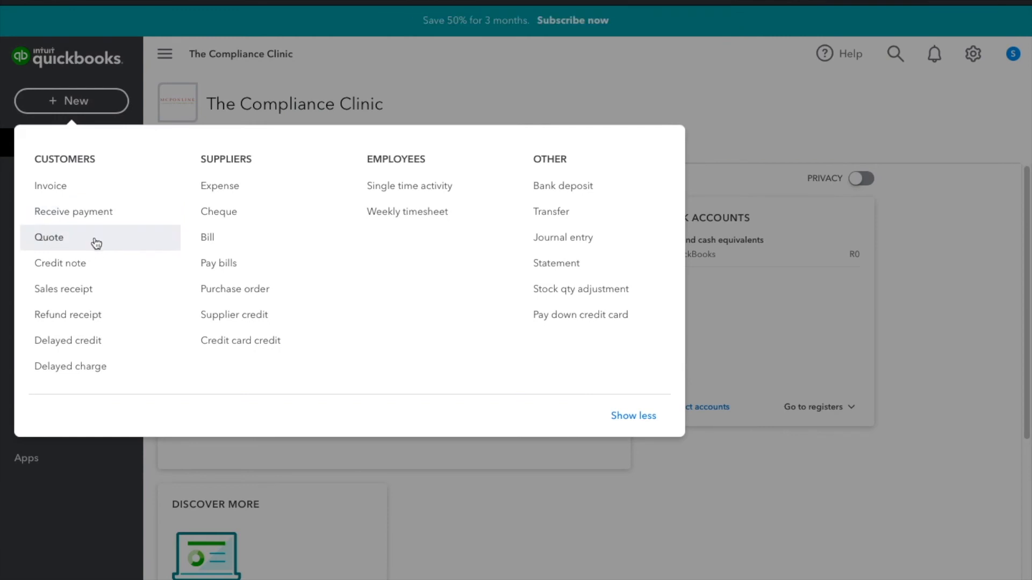
{"action": "left_click", "coordinate": [52, 242]}
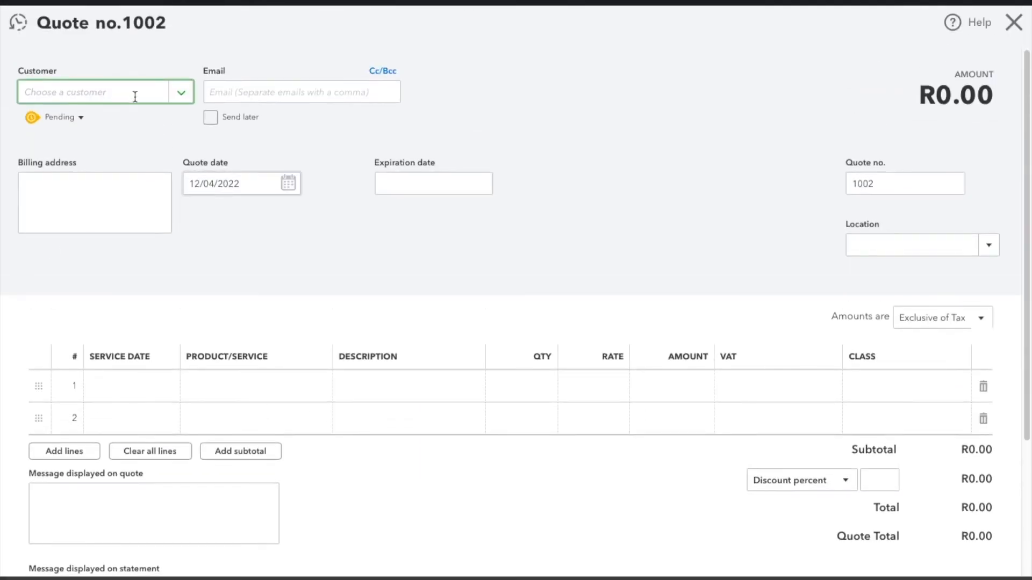
{"action": "left_click", "coordinate": [181, 93]}
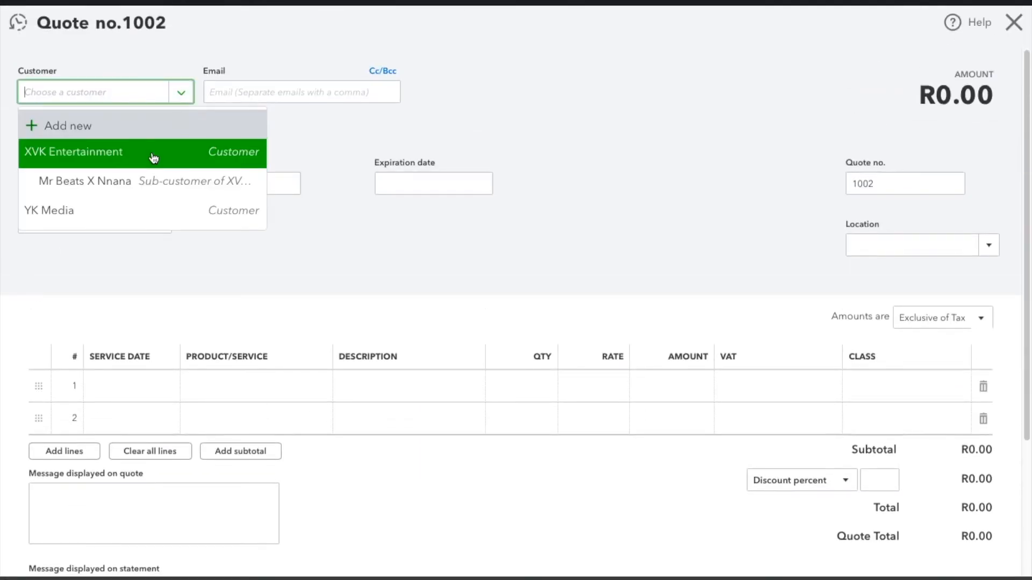
{"action": "left_click", "coordinate": [146, 215]}
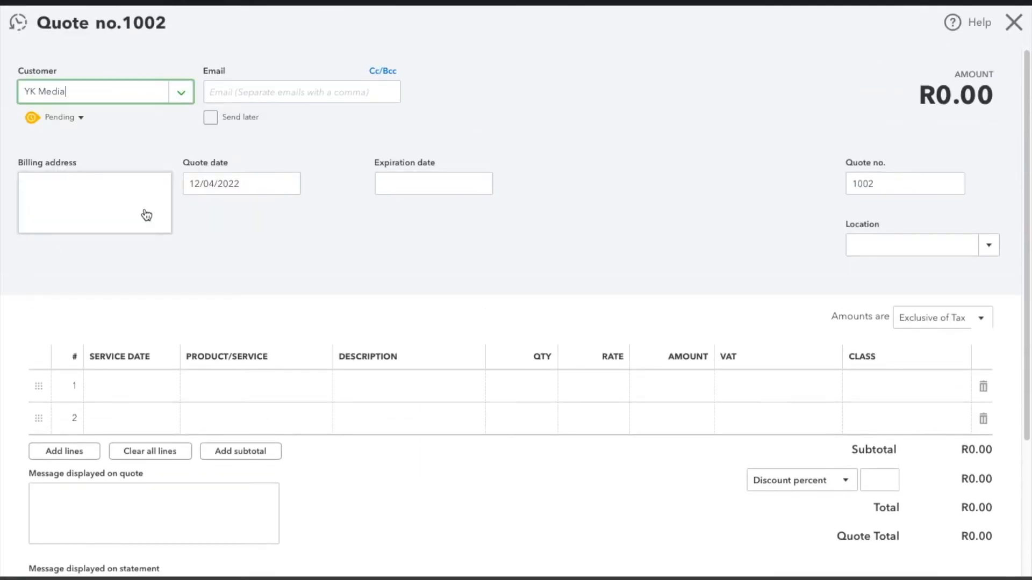
- Add the Advisory service with SKU MCP0004 to the first line of the YK Media quote
{"action": "left_click", "coordinate": [253, 389]}
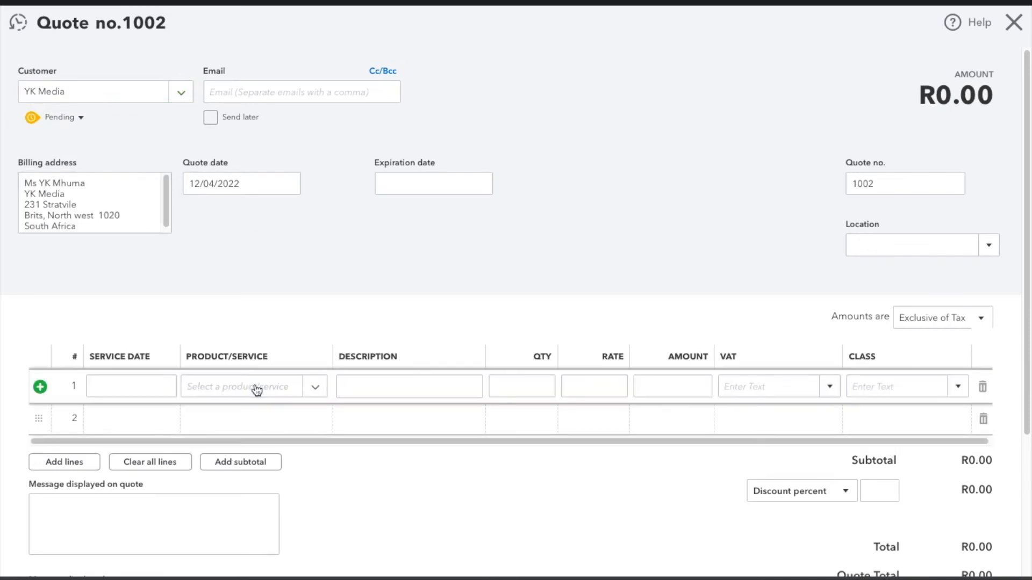
{"action": "left_click", "coordinate": [315, 391]}
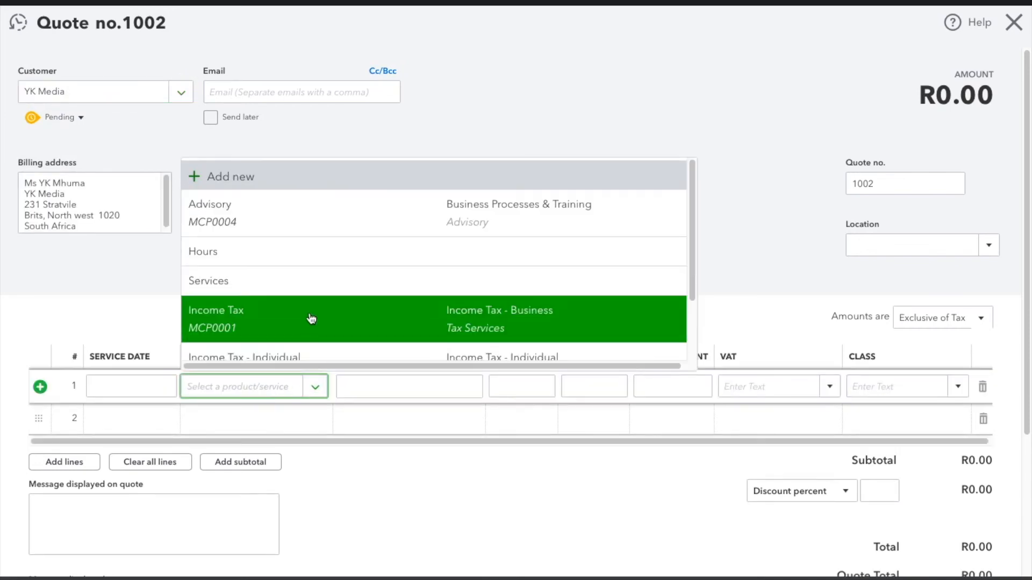
{"action": "scroll", "coordinate": [312, 318], "scroll_direction": "down", "scroll_amount": 2}
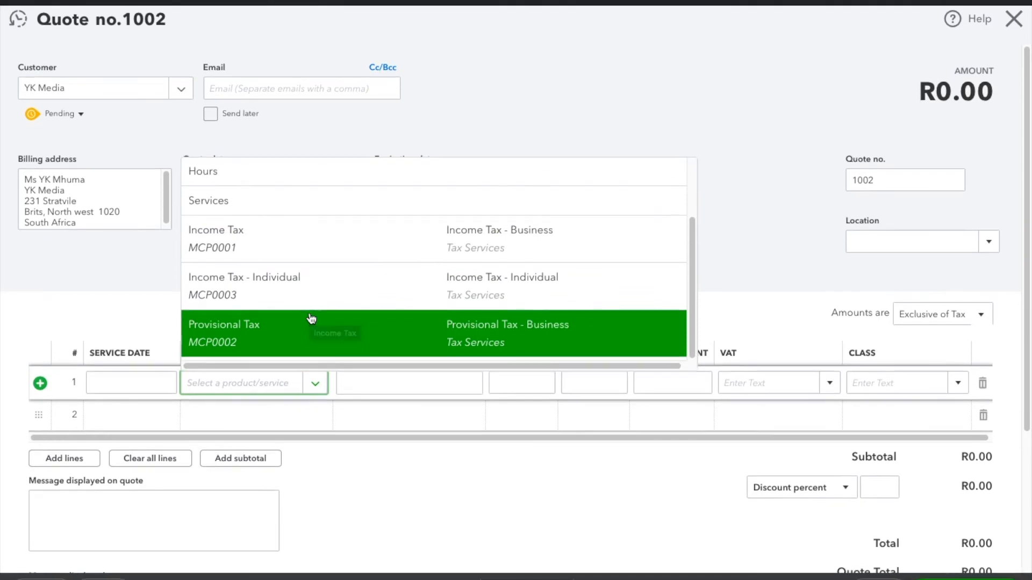
{"action": "scroll", "coordinate": [310, 319], "scroll_direction": "up", "scroll_amount": 2}
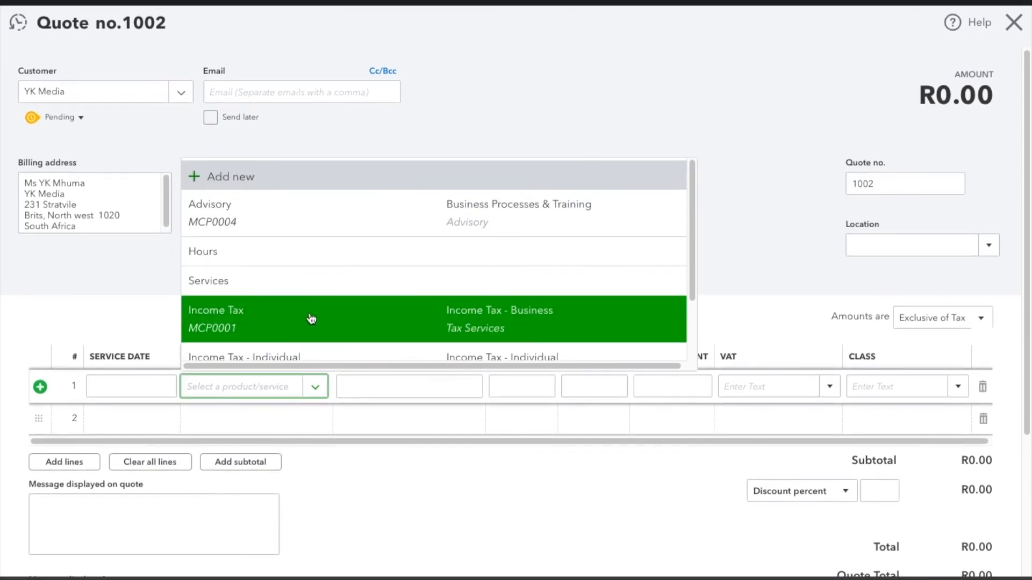
{"action": "left_click", "coordinate": [326, 221]}
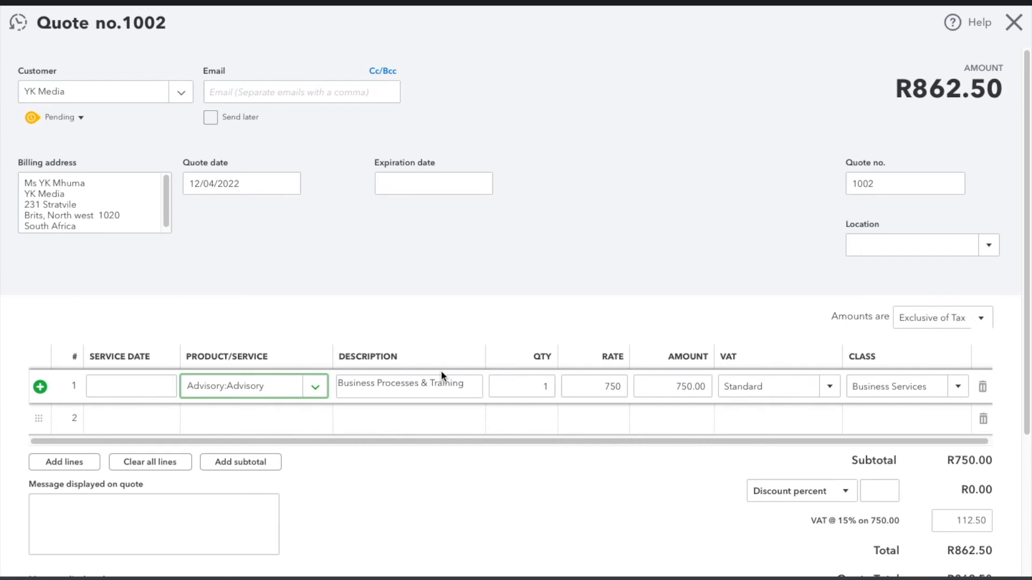
- Set the quantity of the Advisory line on the quote to 10
{"action": "left_click", "coordinate": [521, 383]}
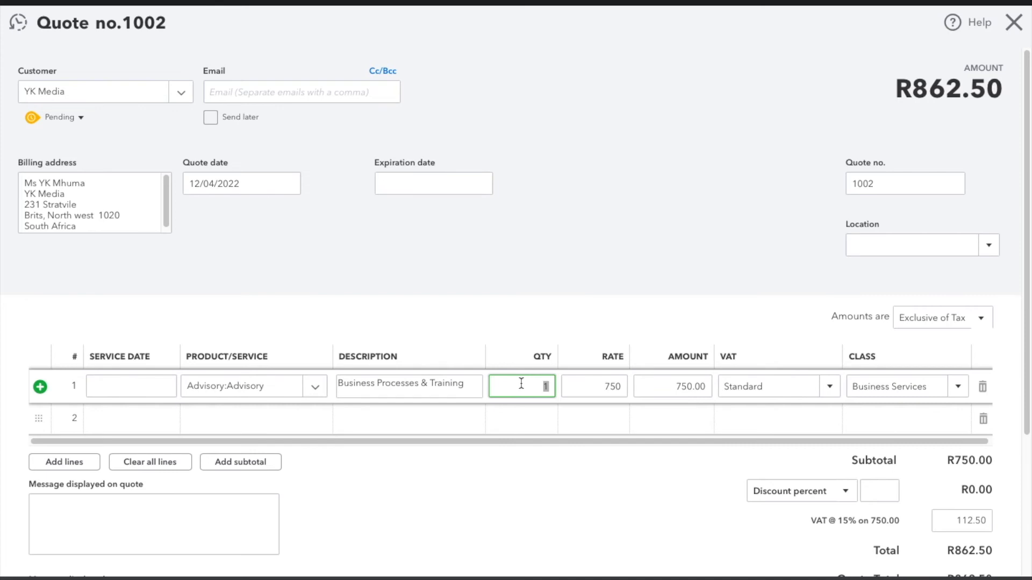
{"action": "type", "text": "10"}
{"action": "left_click", "coordinate": [604, 510]}
{"action": "scroll", "coordinate": [603, 510], "scroll_direction": "down", "scroll_amount": 2}
{"action": "scroll", "coordinate": [604, 512], "scroll_direction": "up", "scroll_amount": 2}
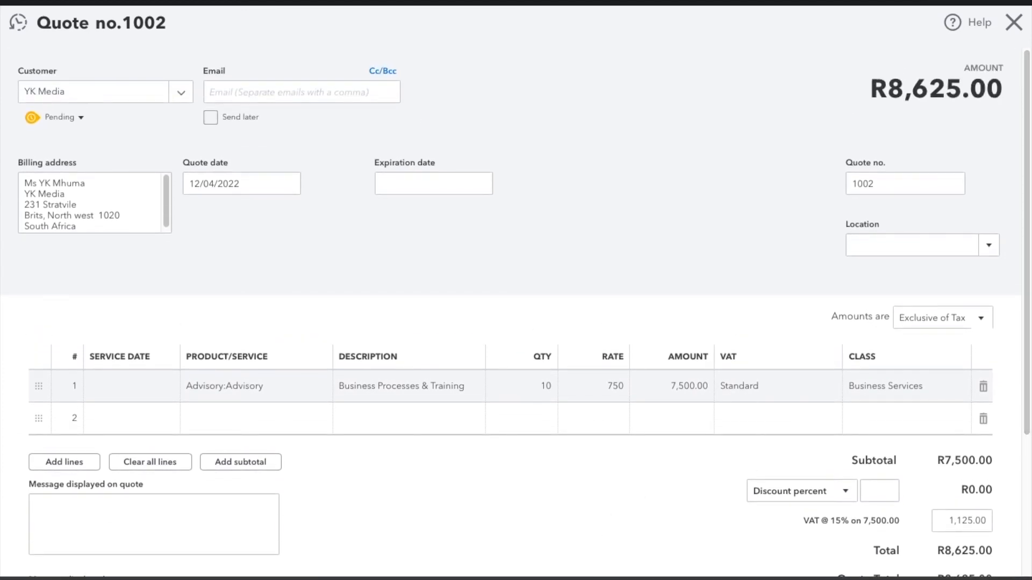
- Open the print preview of the YK Media quote
{"action": "left_click", "coordinate": [1008, 579]}
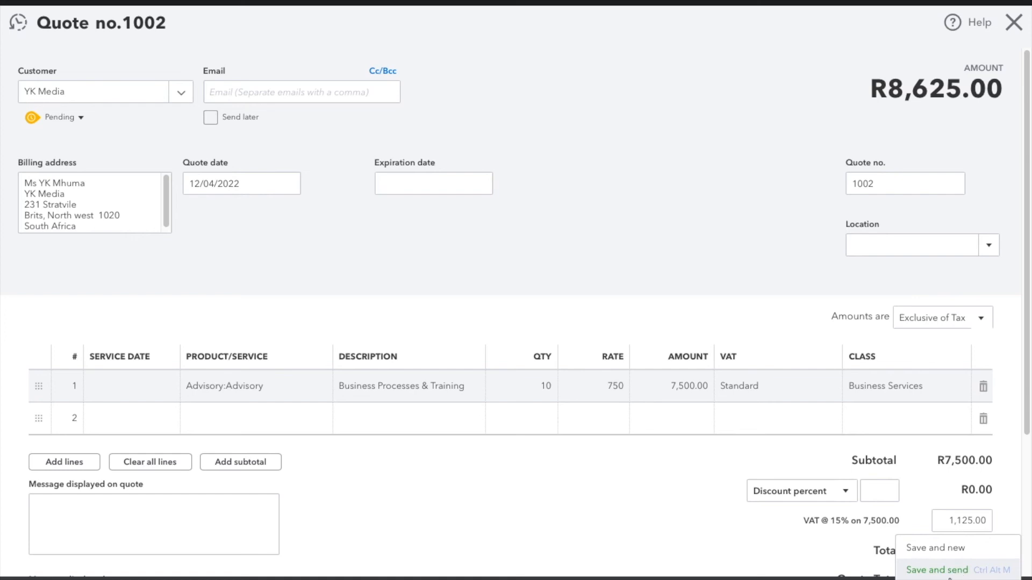
{"action": "left_click", "coordinate": [932, 579]}
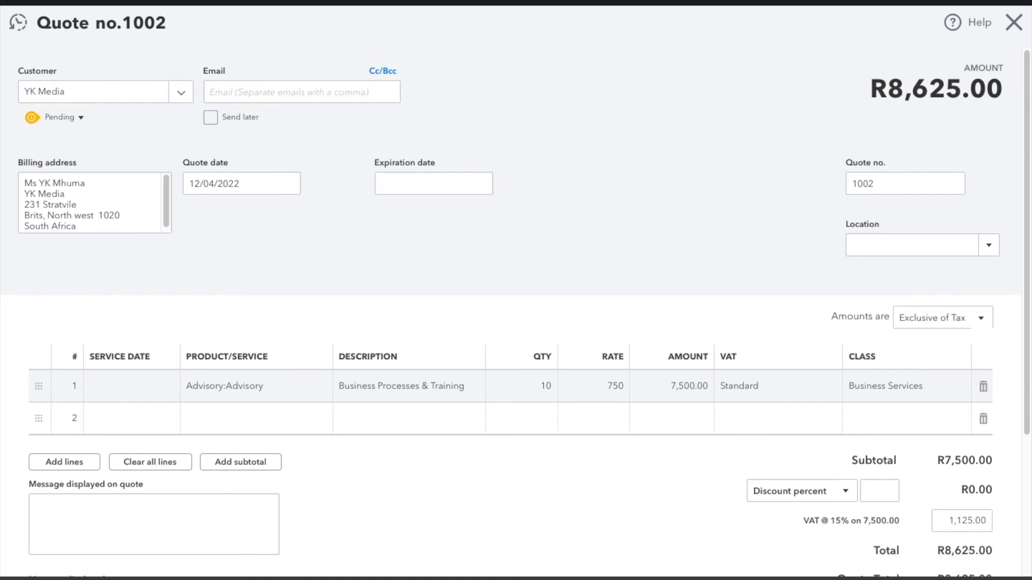
{"action": "left_click", "coordinate": [433, 579]}
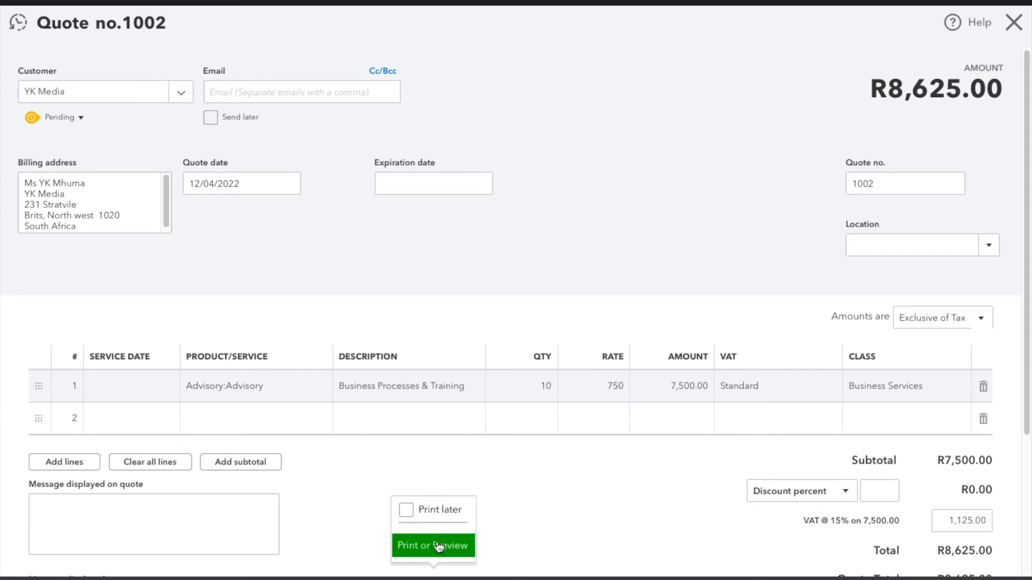
{"action": "left_click", "coordinate": [438, 547]}
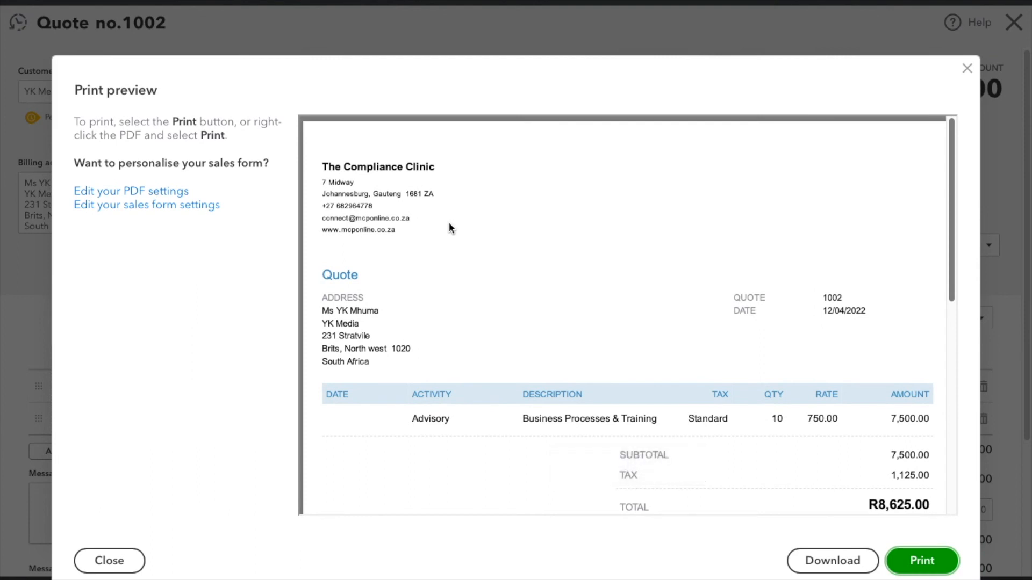
- Review the printed quote's company details, Advisory line, tax summary, acceptance fields and footer message in the preview
{"action": "scroll", "coordinate": [450, 226], "scroll_direction": "down", "scroll_amount": 5}
{"action": "scroll", "coordinate": [449, 226], "scroll_direction": "up", "scroll_amount": 5}
{"action": "scroll", "coordinate": [449, 226], "scroll_direction": "down", "scroll_amount": 3}
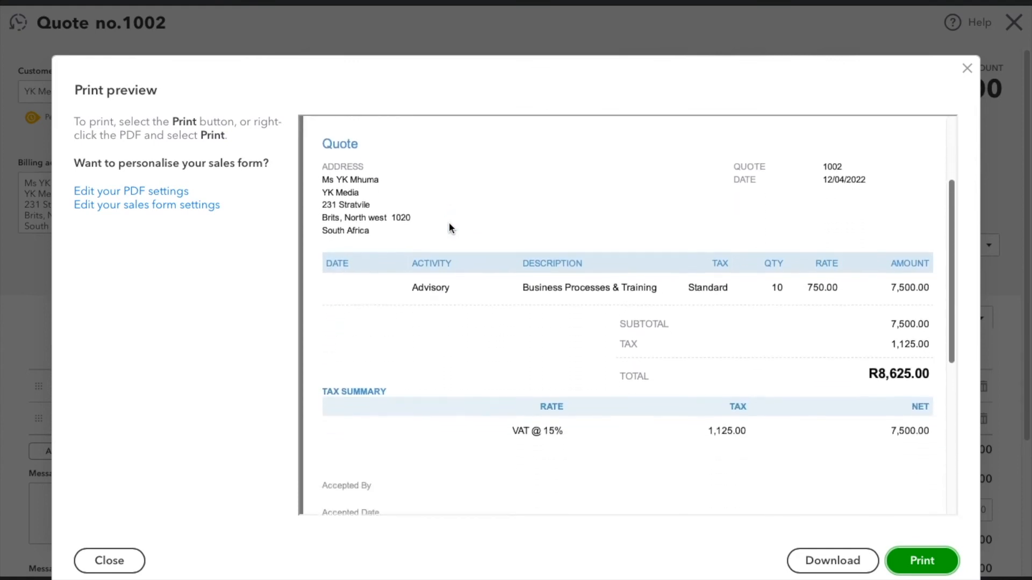
{"action": "scroll", "coordinate": [450, 228], "scroll_direction": "down", "scroll_amount": 2}
{"action": "scroll", "coordinate": [450, 228], "scroll_direction": "down", "scroll_amount": 3}
{"action": "scroll", "coordinate": [450, 228], "scroll_direction": "up", "scroll_amount": 4}
{"action": "scroll", "coordinate": [450, 226], "scroll_direction": "up", "scroll_amount": 3}
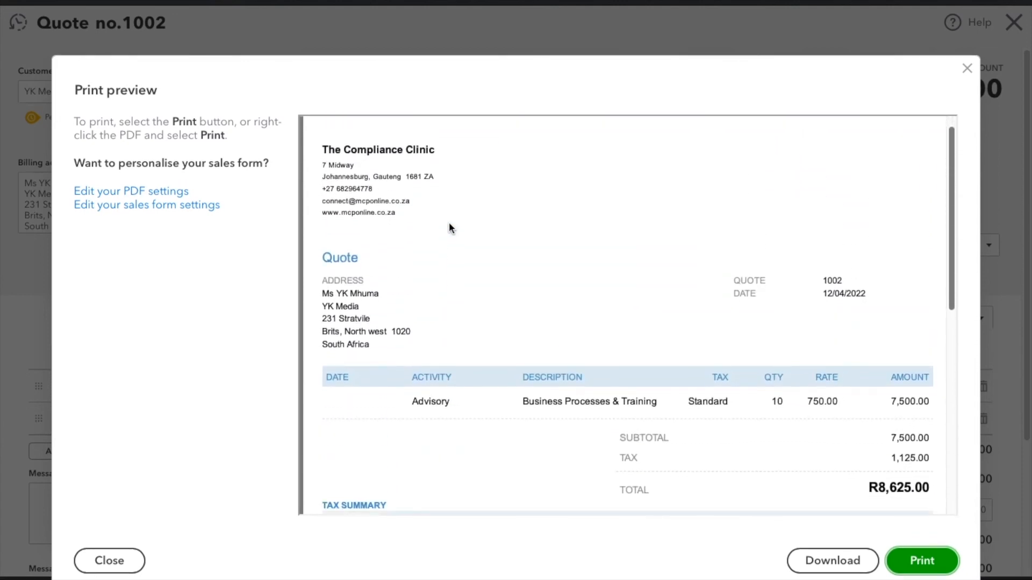
{"action": "scroll", "coordinate": [449, 228], "scroll_direction": "down", "scroll_amount": 2}
{"action": "scroll", "coordinate": [449, 228], "scroll_direction": "down", "scroll_amount": 6}
{"action": "scroll", "coordinate": [449, 223], "scroll_direction": "down", "scroll_amount": 5}
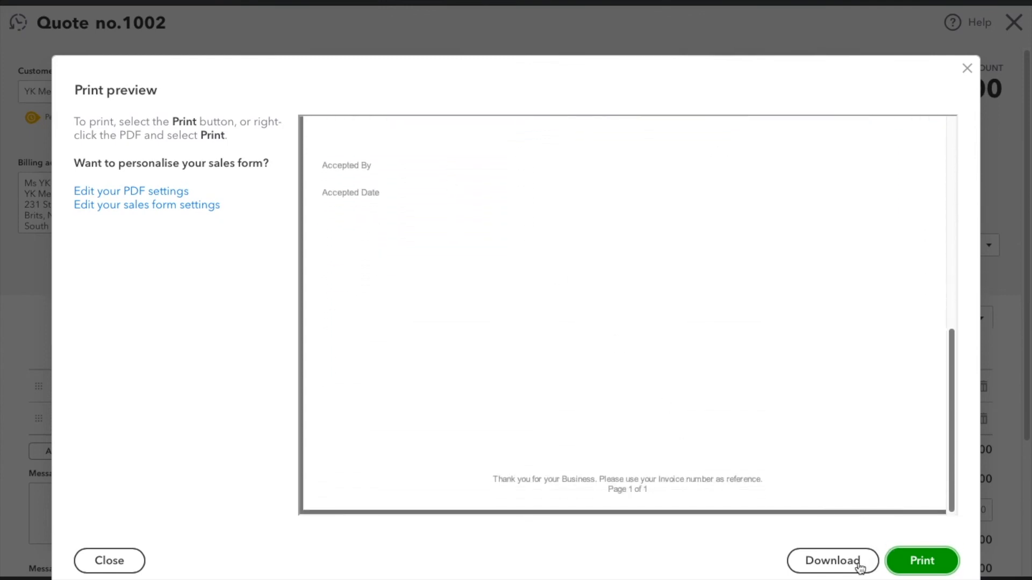
- Close the print preview and look over the YK Media quote's lines and totals
{"action": "left_click", "coordinate": [109, 561]}
{"action": "scroll", "coordinate": [381, 457], "scroll_direction": "down", "scroll_amount": 2}
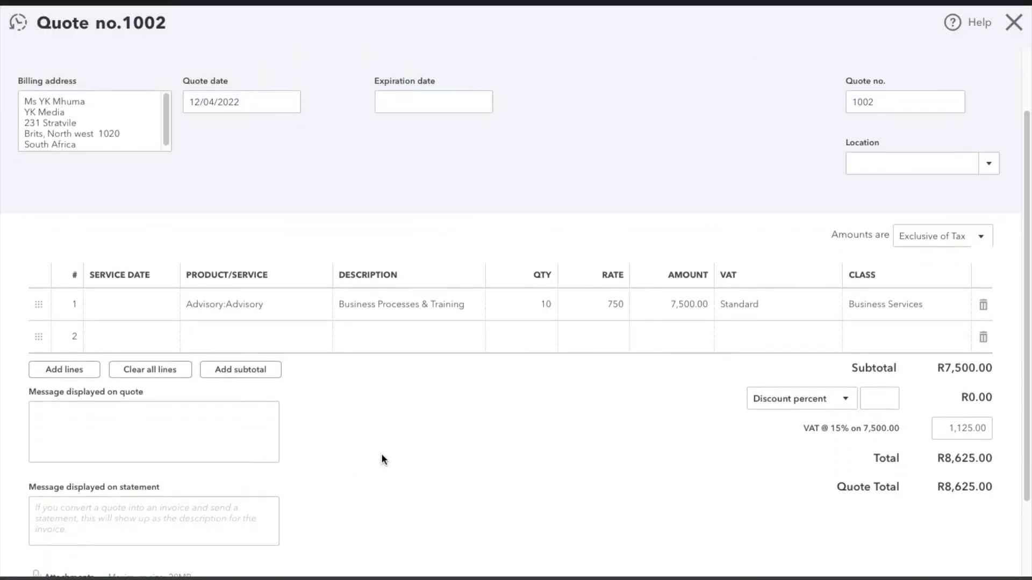
{"action": "scroll", "coordinate": [382, 455], "scroll_direction": "down", "scroll_amount": 1}
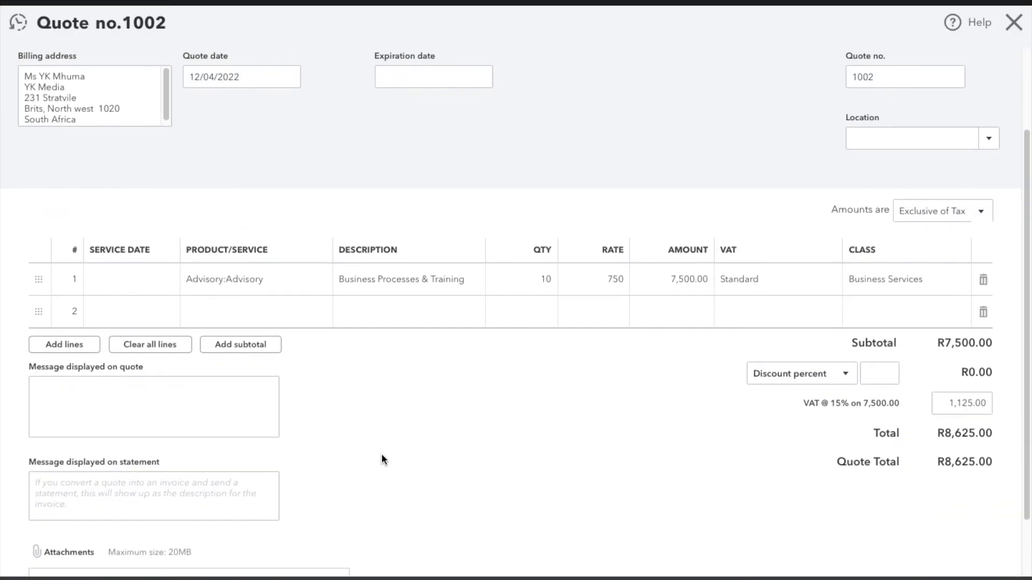
{"action": "scroll", "coordinate": [382, 459], "scroll_direction": "up", "scroll_amount": 1}
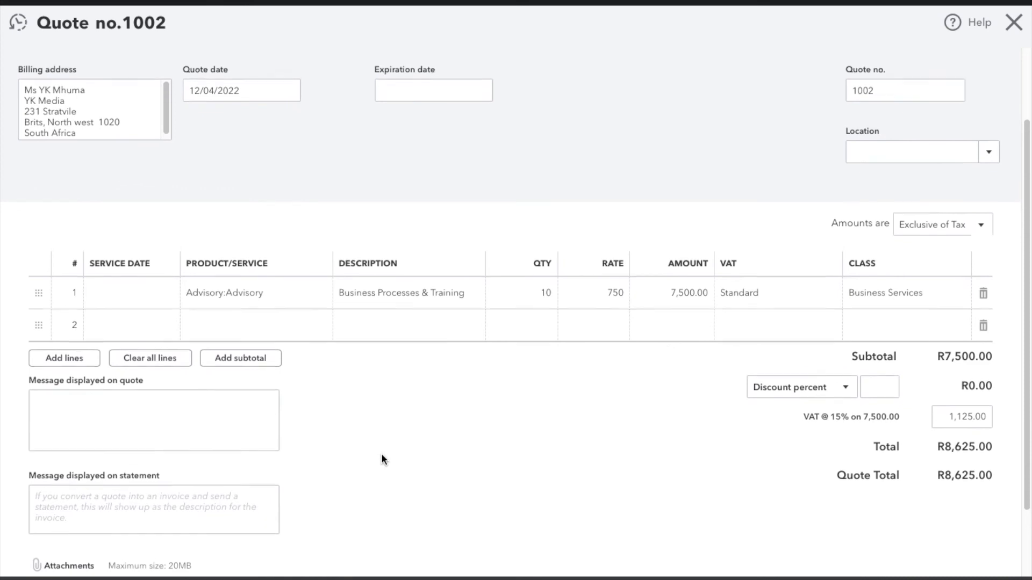
{"action": "scroll", "coordinate": [382, 459], "scroll_direction": "down", "scroll_amount": 3}
{"action": "scroll", "coordinate": [383, 458], "scroll_direction": "up", "scroll_amount": 5}
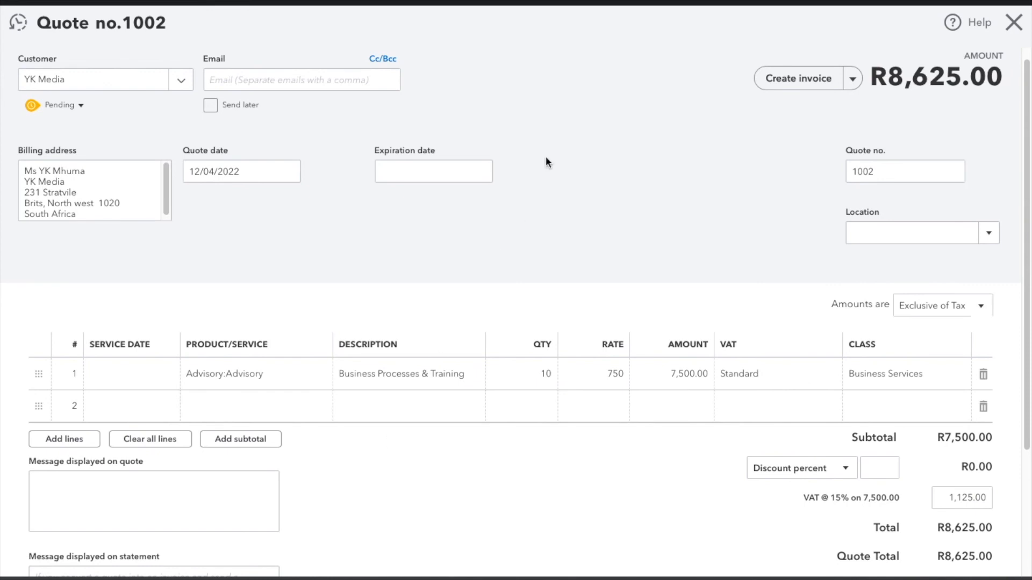
- Close the quote and open the Customers list under Invoicing
{"action": "left_click", "coordinate": [1015, 23]}
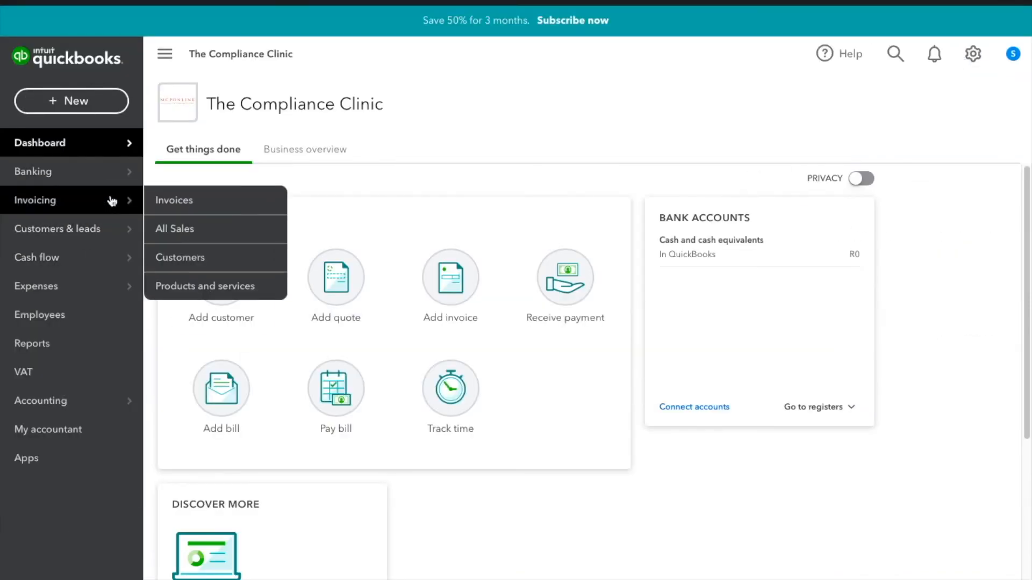
{"action": "mouse_move", "coordinate": [120, 200]}
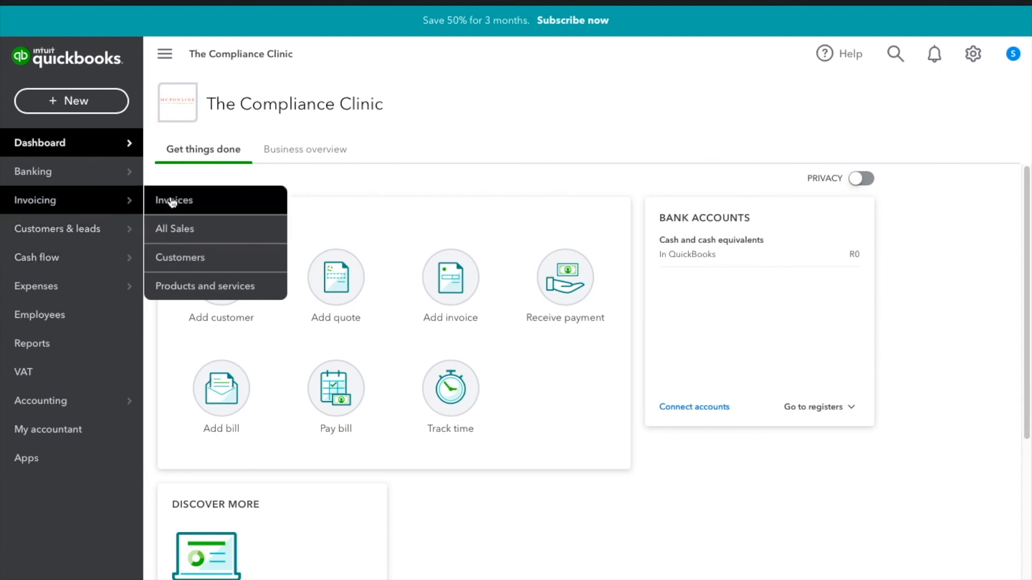
{"action": "left_click", "coordinate": [197, 263]}
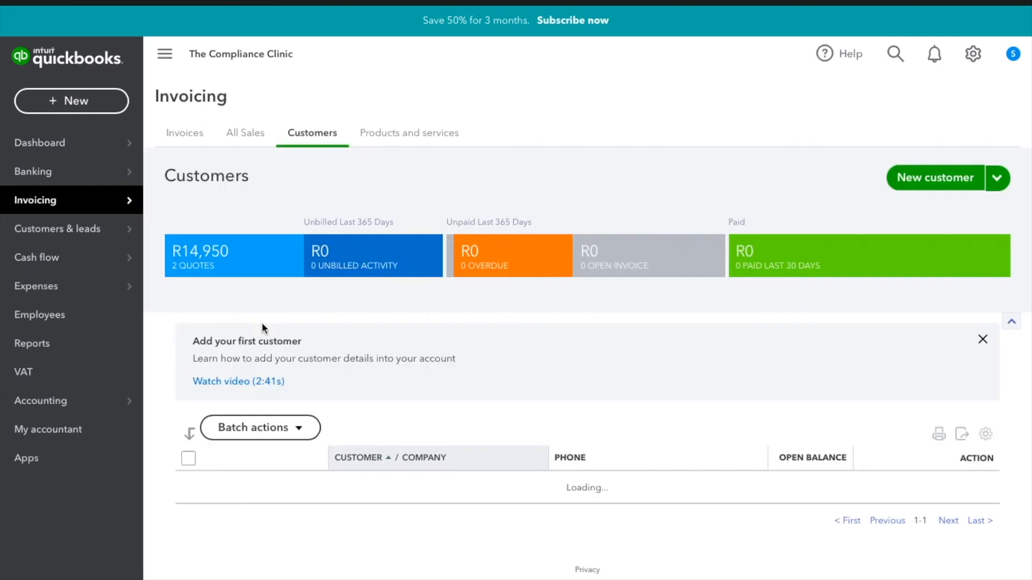
- Start a new quote for the sub-customer listed under XVK Entertainment
{"action": "scroll", "coordinate": [314, 442], "scroll_direction": "down", "scroll_amount": 2}
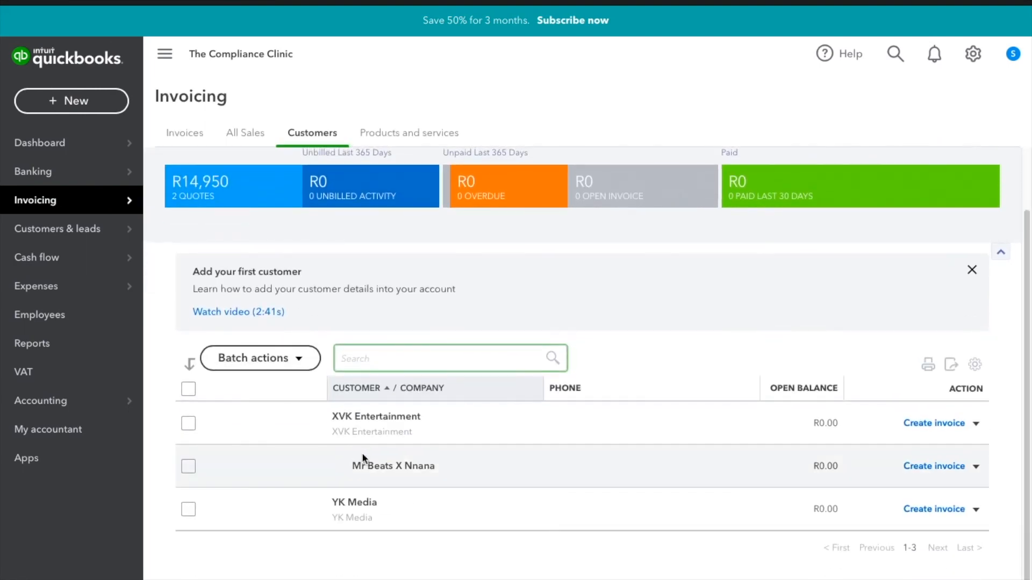
{"action": "left_click", "coordinate": [374, 468]}
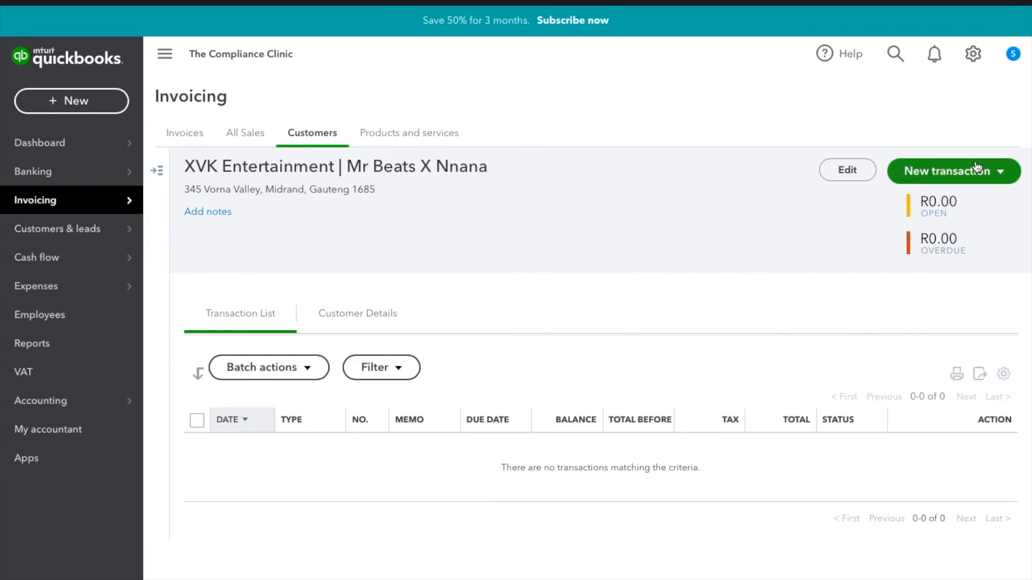
{"action": "left_click", "coordinate": [1001, 176]}
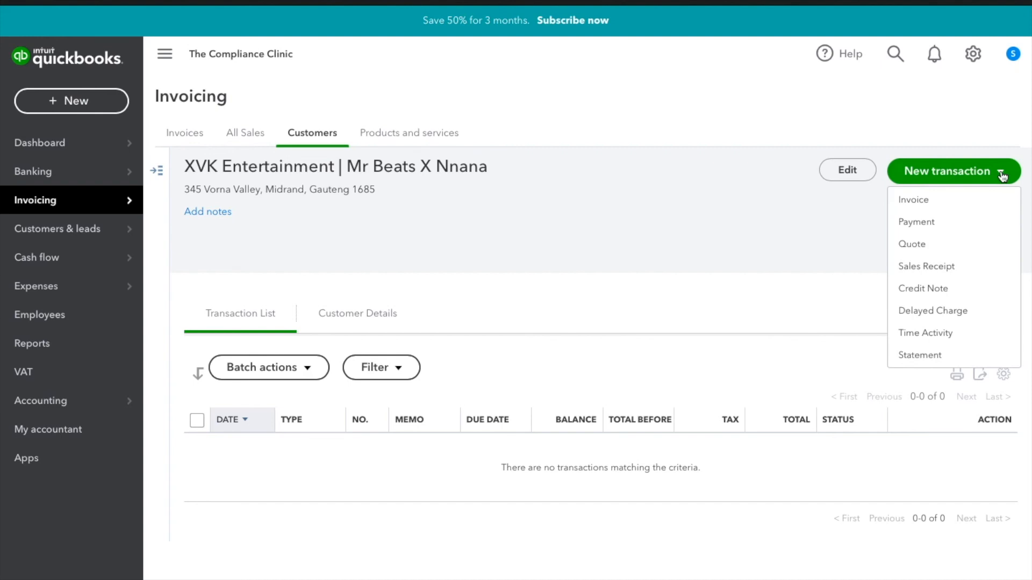
{"action": "left_click", "coordinate": [952, 251]}
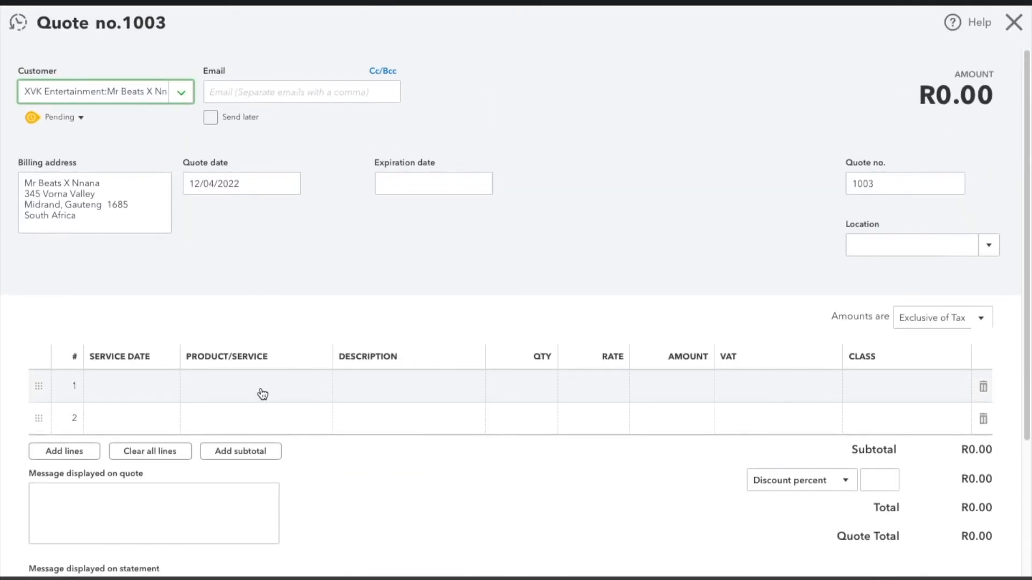
- Add the Income Tax - Individual service (MCP0003) to the quote's first line
{"action": "left_click", "coordinate": [261, 394]}
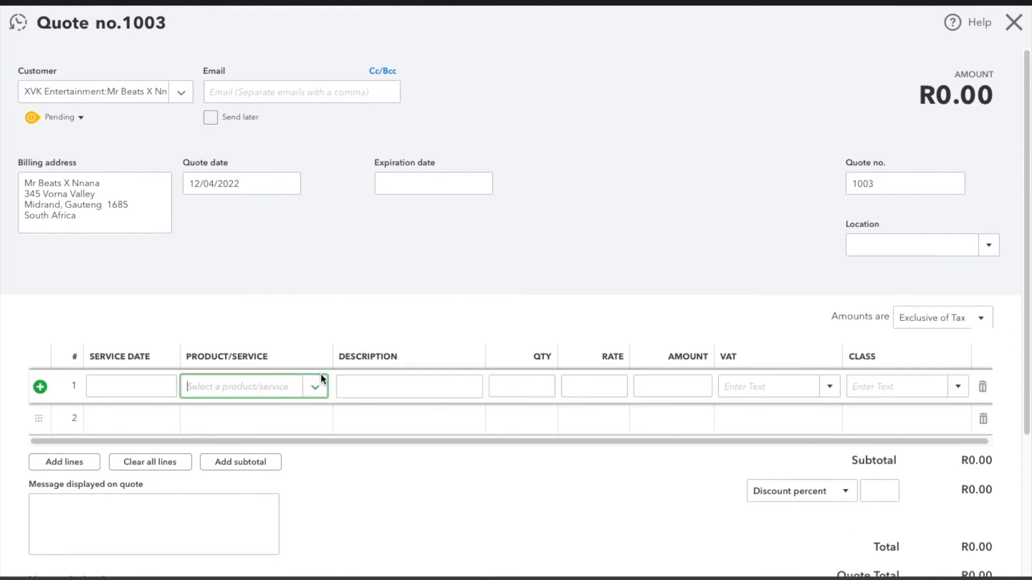
{"action": "left_click", "coordinate": [315, 388]}
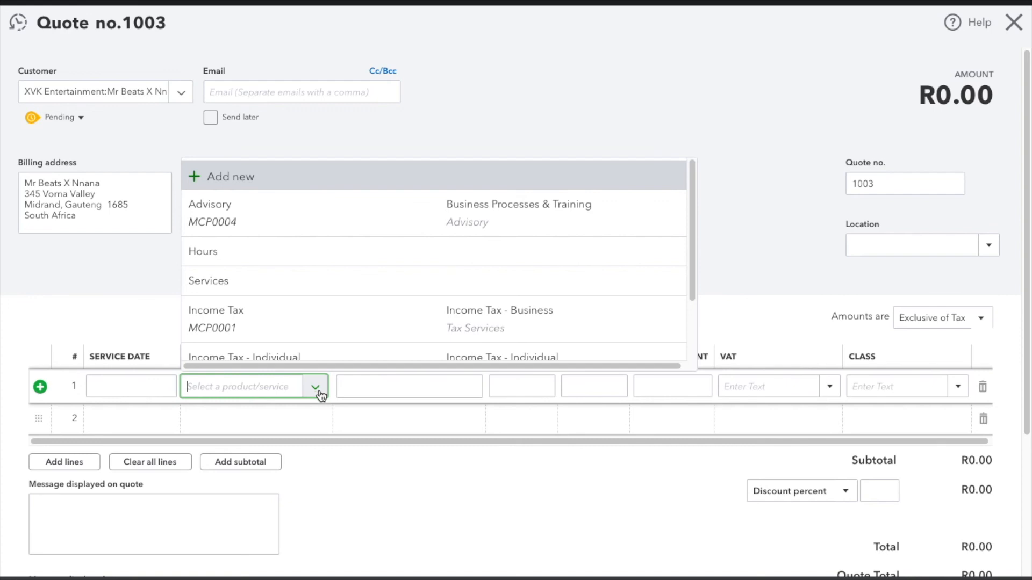
{"action": "scroll", "coordinate": [352, 305], "scroll_direction": "down", "scroll_amount": 3}
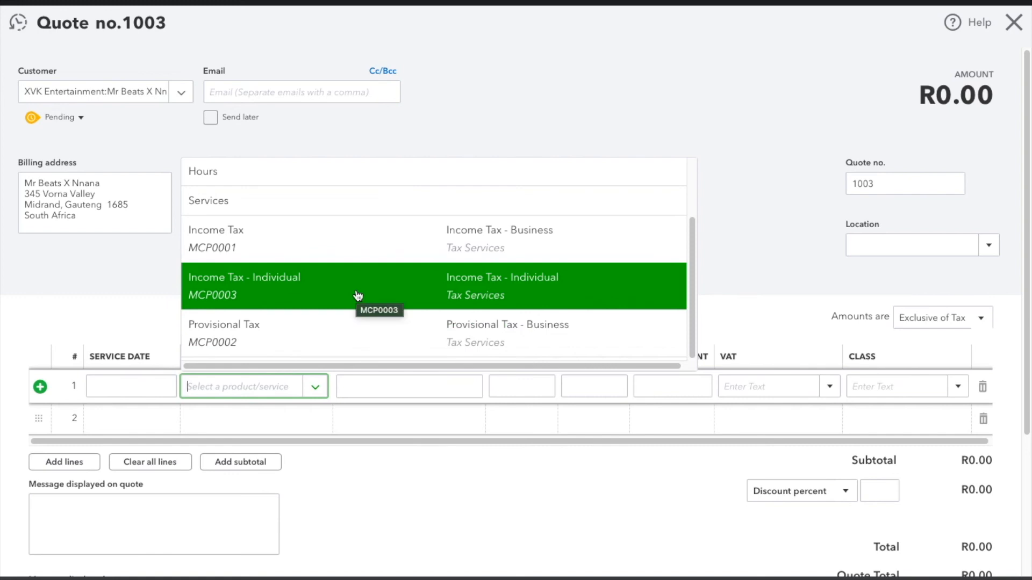
{"action": "left_click", "coordinate": [358, 296]}
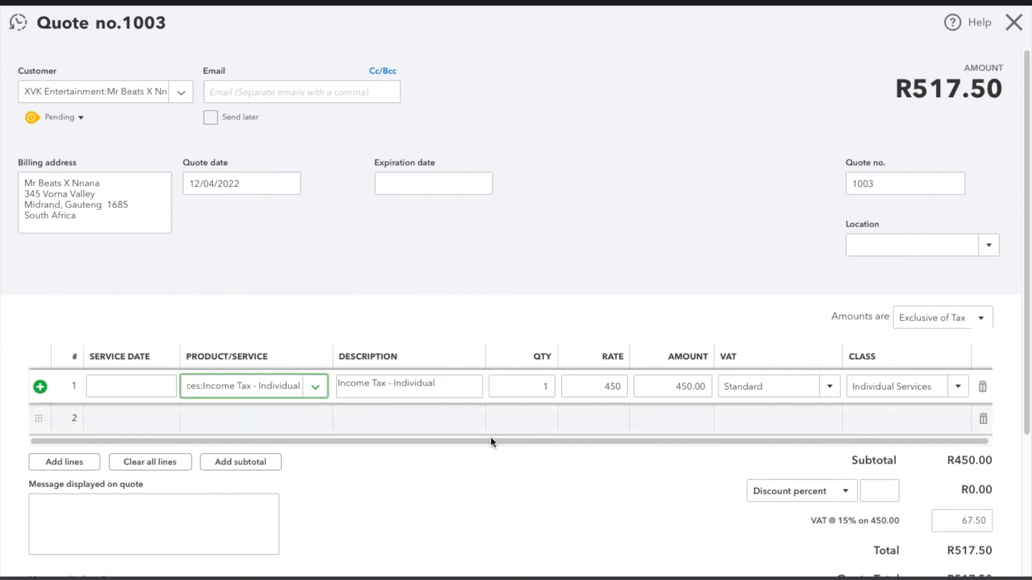
- Extend the first line's description to read "Income Tax - Individual (2021)"
{"action": "left_click", "coordinate": [535, 385]}
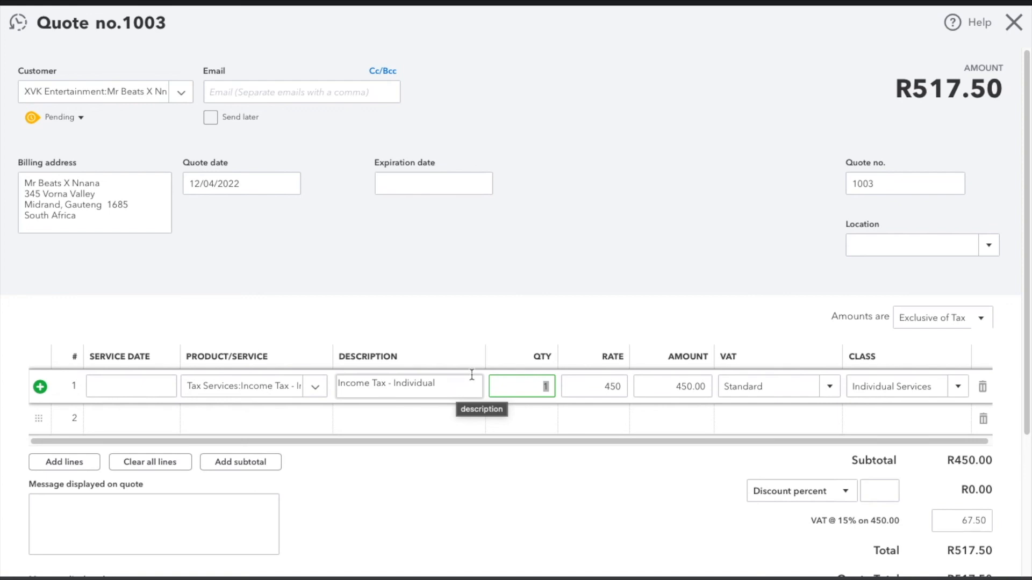
{"action": "left_click", "coordinate": [501, 459]}
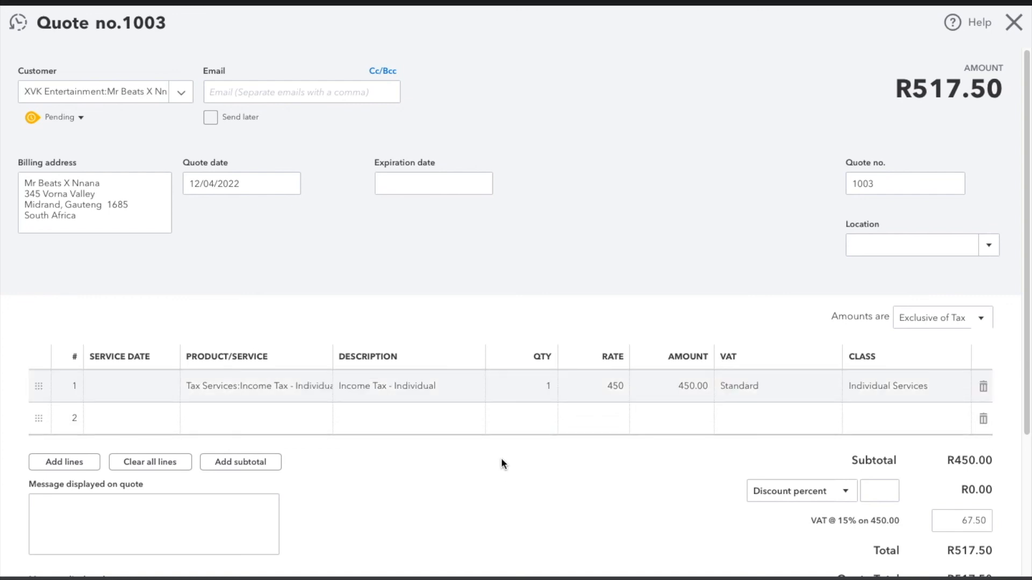
{"action": "left_click", "coordinate": [528, 377]}
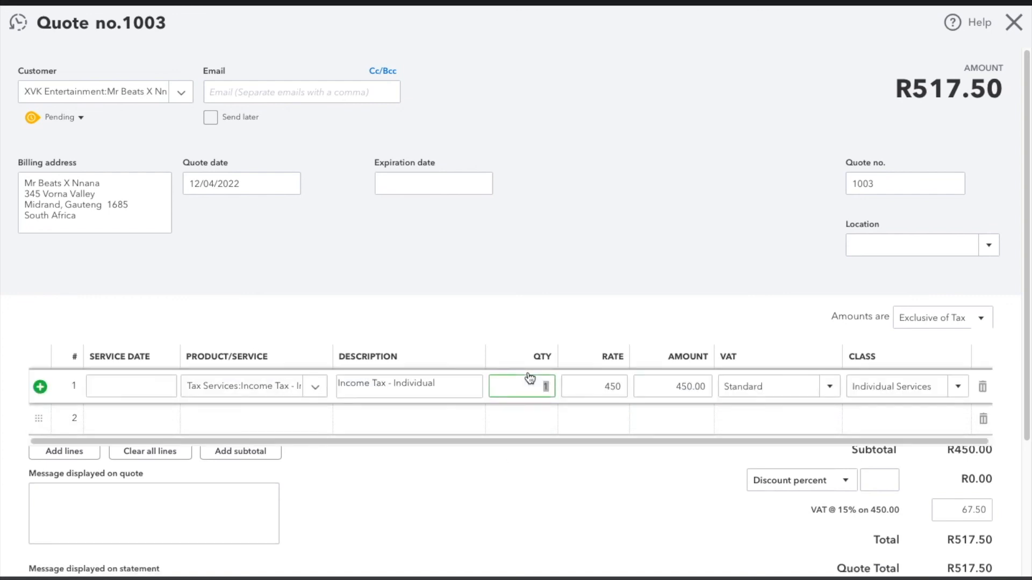
{"action": "left_click", "coordinate": [449, 383]}
{"action": "left_click", "coordinate": [449, 383]}
{"action": "type", "text": "(2022"}
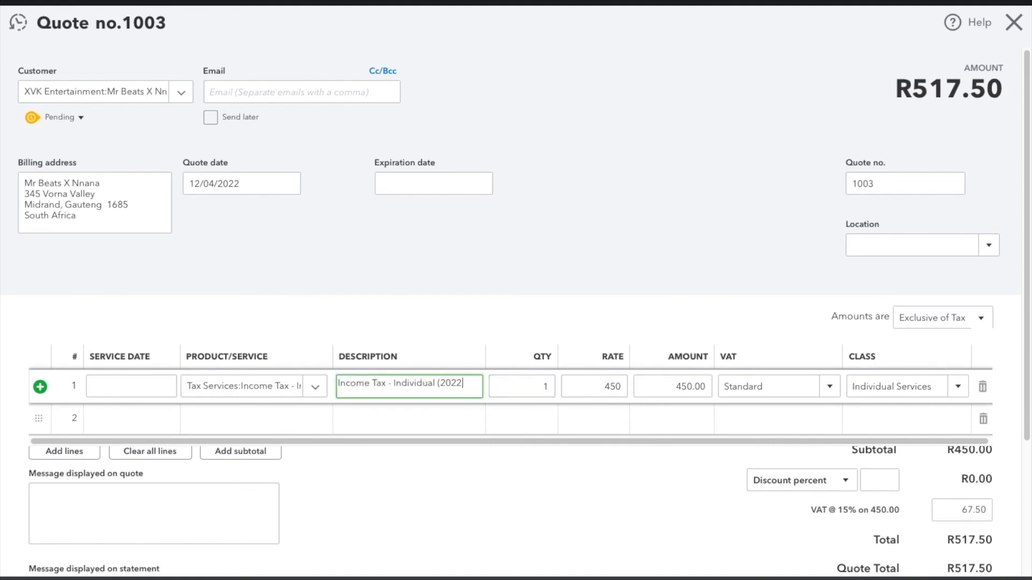
{"action": "key", "text": "BackSpace"}
{"action": "type", "text": "1)"}
{"action": "left_click", "coordinate": [395, 416]}
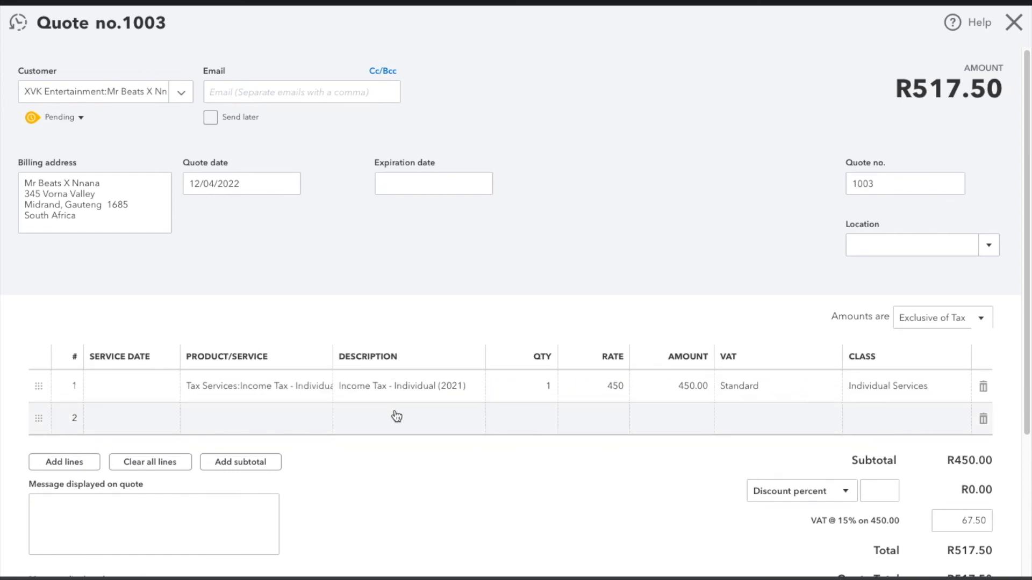
- Add Income Tax - Individual as the second line with the description "Income Tax - Individual (2020)"
{"action": "left_click", "coordinate": [315, 424]}
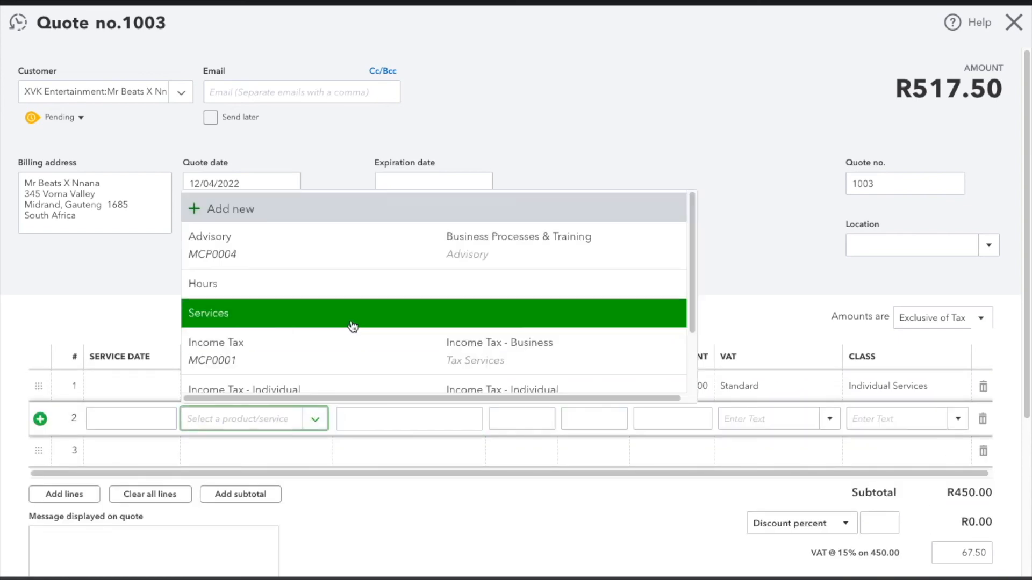
{"action": "scroll", "coordinate": [358, 365], "scroll_direction": "down", "scroll_amount": 1}
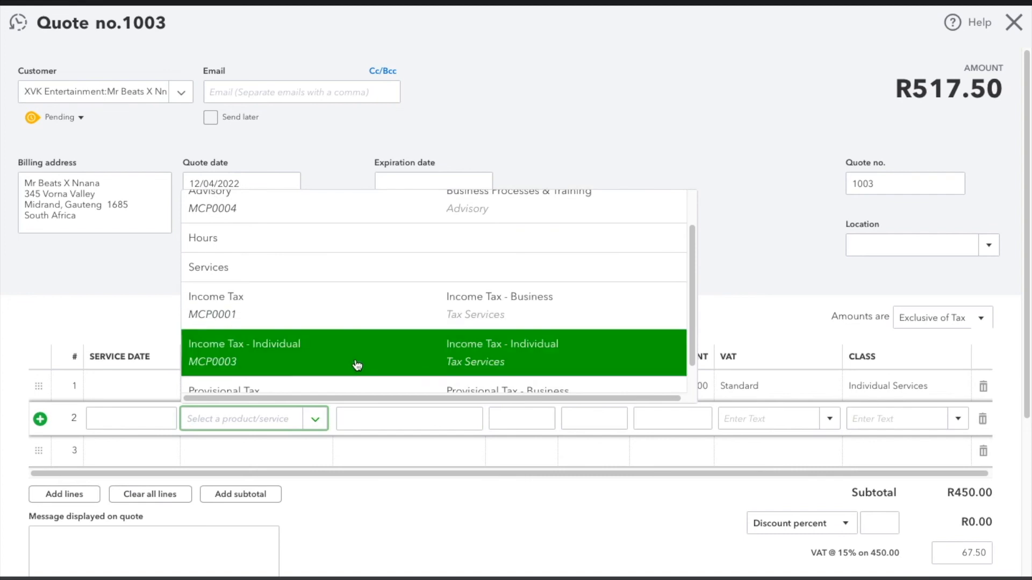
{"action": "left_click", "coordinate": [357, 360]}
{"action": "left_click", "coordinate": [447, 416]}
{"action": "left_click", "coordinate": [447, 416]}
{"action": "type", "text": "(2020)"}
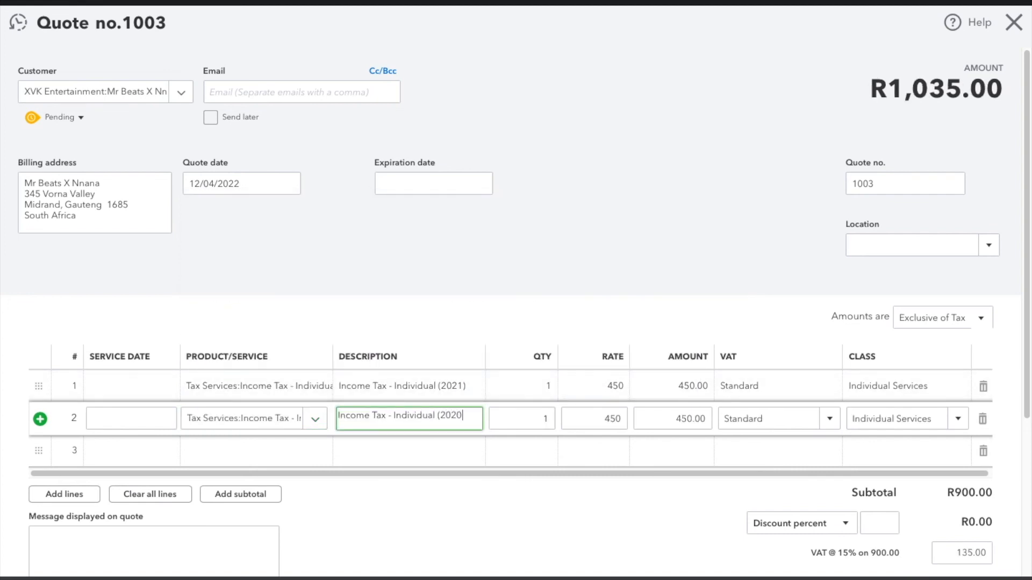
{"action": "left_click", "coordinate": [476, 534]}
- Check the quote's lines and totals, and save and close it without an email address
{"action": "scroll", "coordinate": [476, 537], "scroll_direction": "down", "scroll_amount": 2}
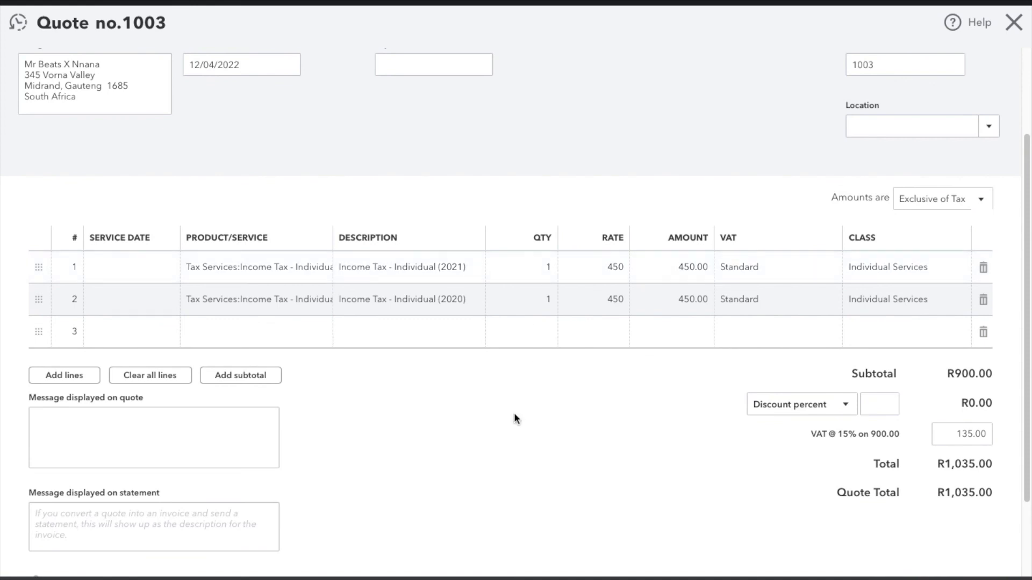
{"action": "scroll", "coordinate": [513, 416], "scroll_direction": "up", "scroll_amount": 1}
{"action": "scroll", "coordinate": [514, 416], "scroll_direction": "down", "scroll_amount": 1}
{"action": "scroll", "coordinate": [512, 417], "scroll_direction": "up", "scroll_amount": 1}
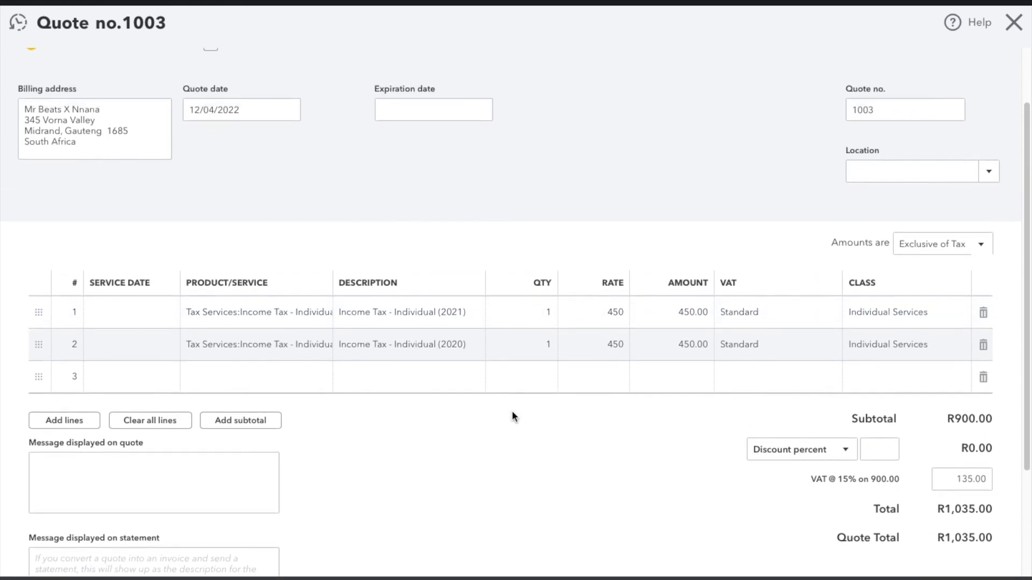
{"action": "scroll", "coordinate": [512, 417], "scroll_direction": "down", "scroll_amount": 3}
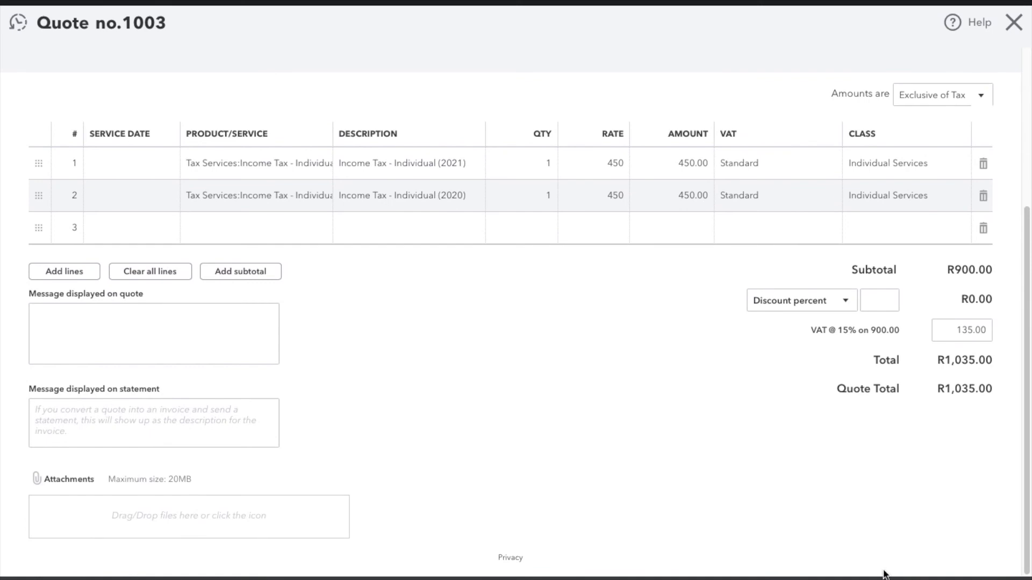
{"action": "left_click", "coordinate": [1006, 579]}
{"action": "left_click", "coordinate": [963, 574]}
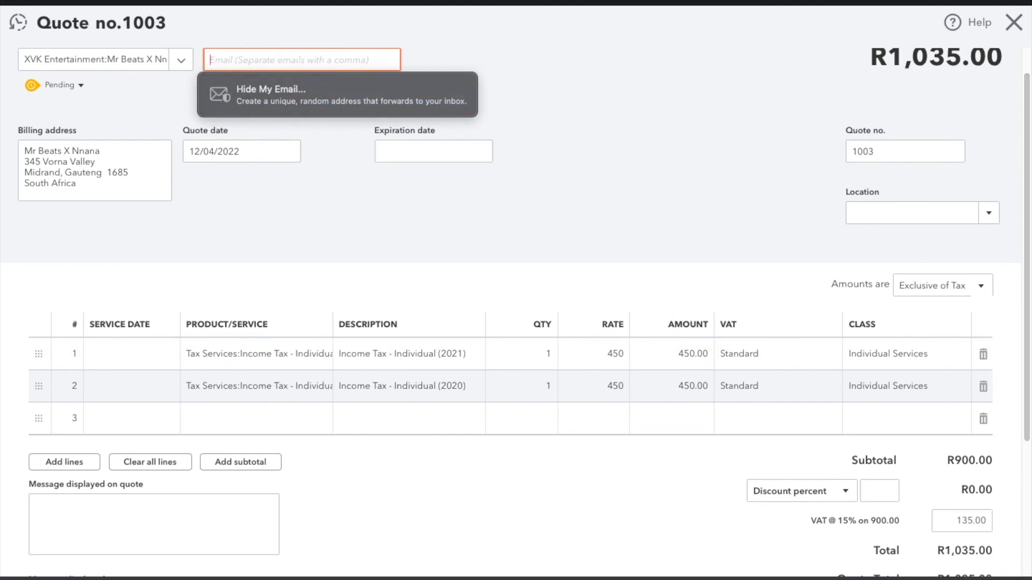
{"action": "left_click", "coordinate": [1008, 579]}
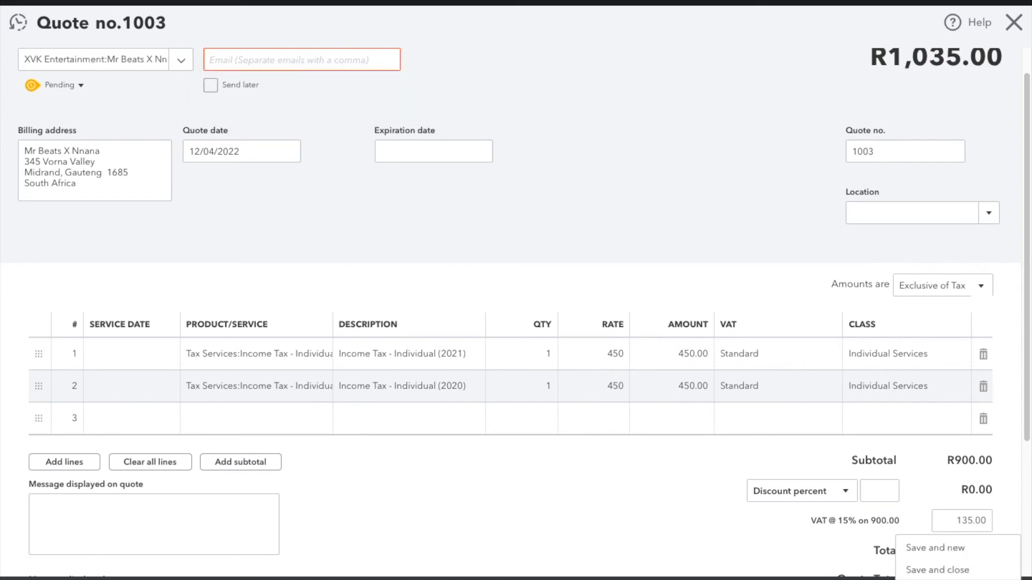
{"action": "left_click", "coordinate": [959, 569]}
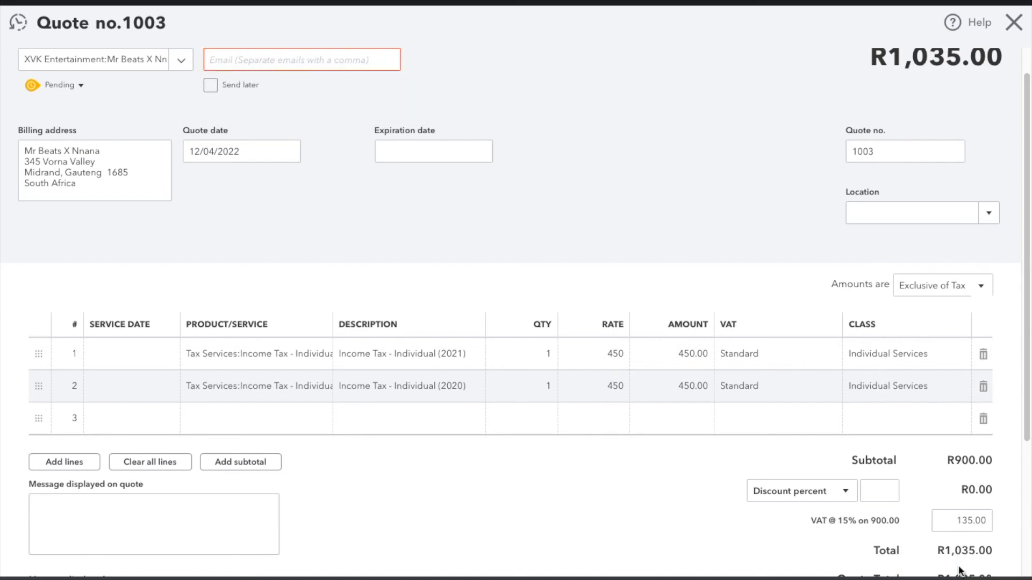